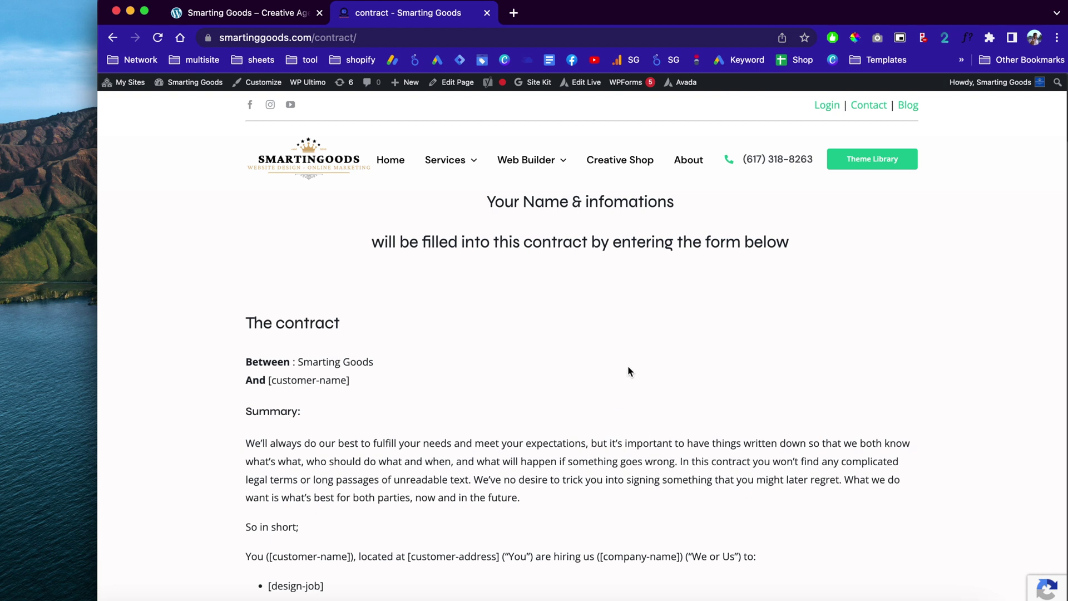
Review the contract page from its introduction and customer-name placeholders through the terms to the Client Informations form
scroll(585, 435, "down", 7)
scroll(585, 435, "up", 7)
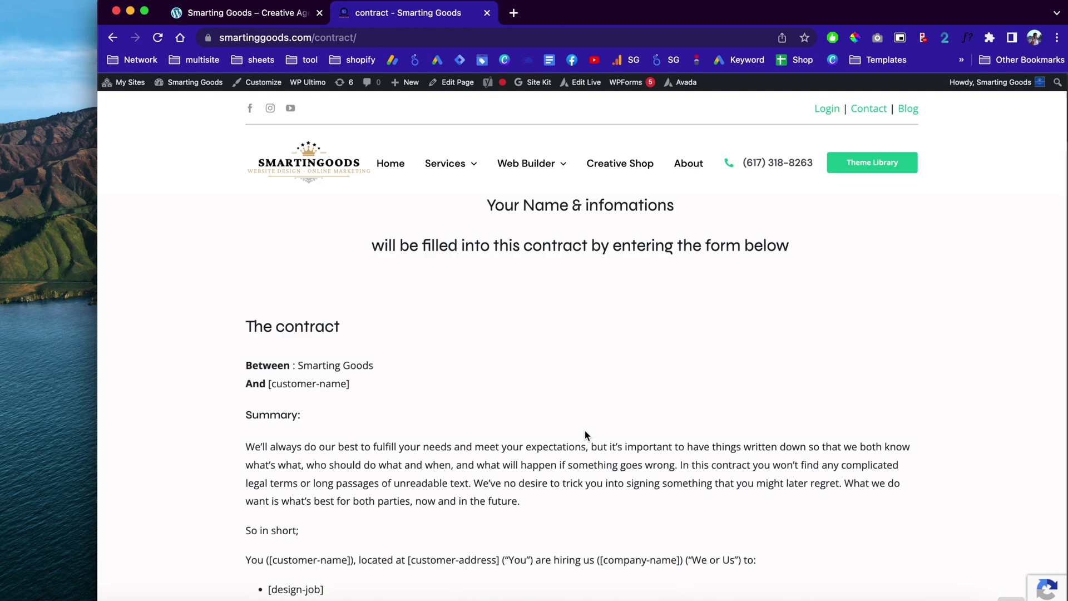
left_click_drag(492, 200, 704, 201)
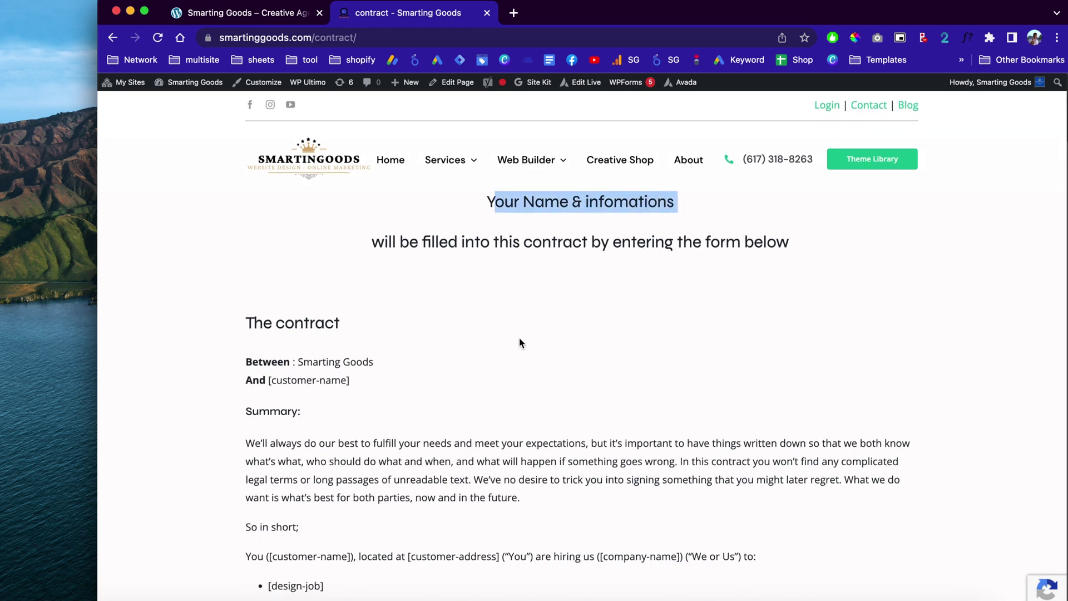
scroll(546, 351, "down", 1)
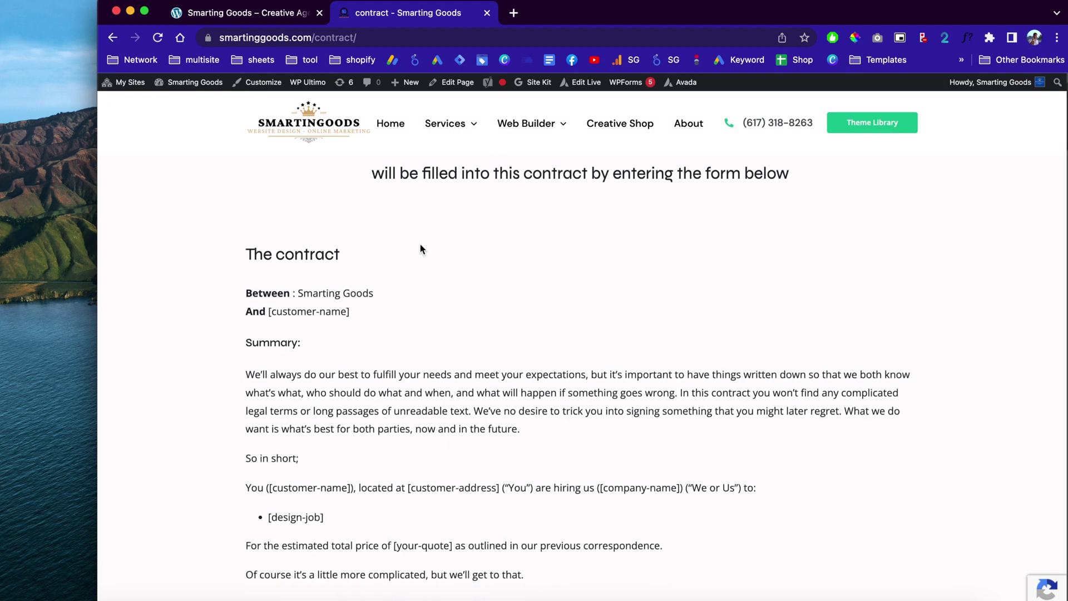
left_click_drag(340, 253, 244, 258)
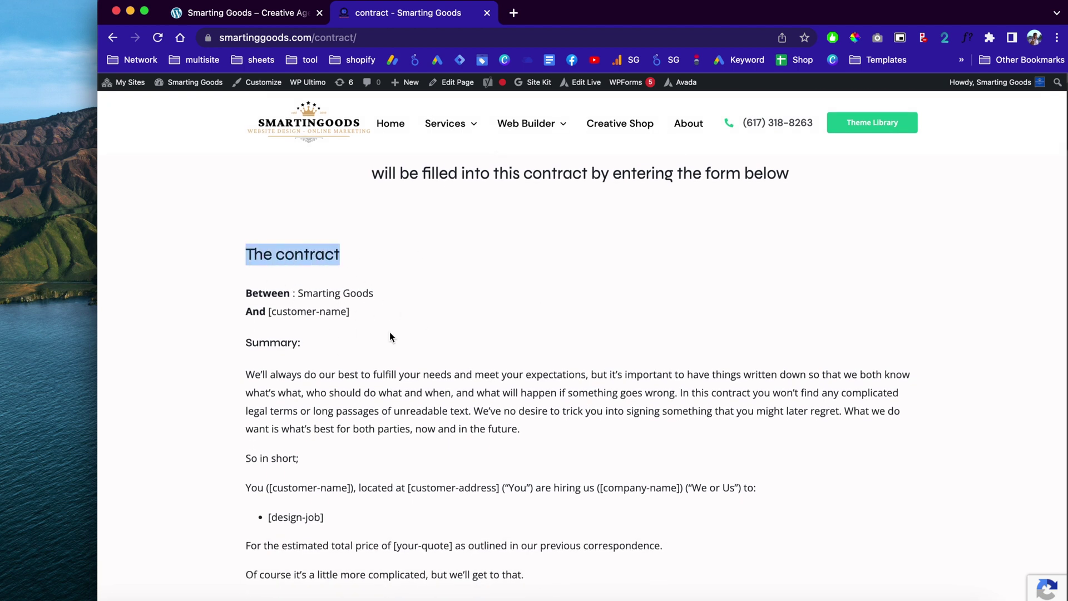
scroll(418, 355, "down", 1)
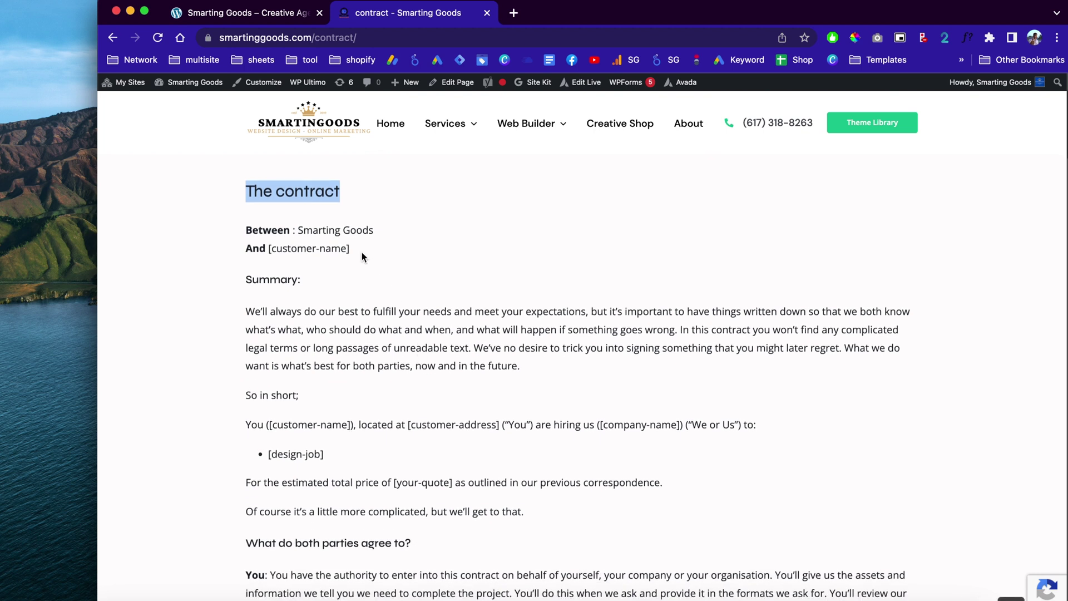
left_click_drag(360, 251, 268, 252)
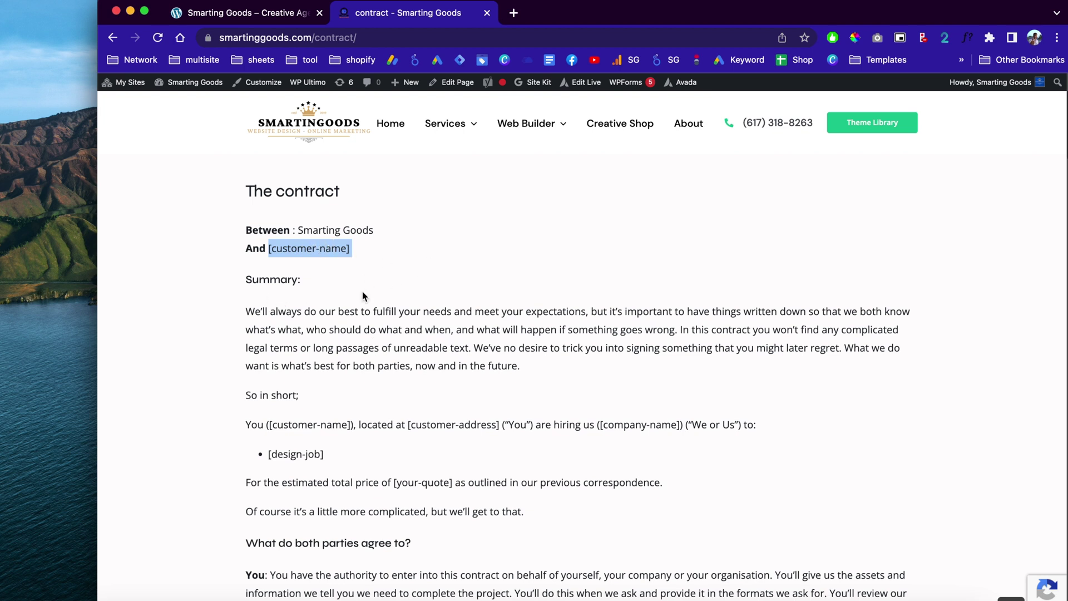
scroll(473, 366, "down", 3)
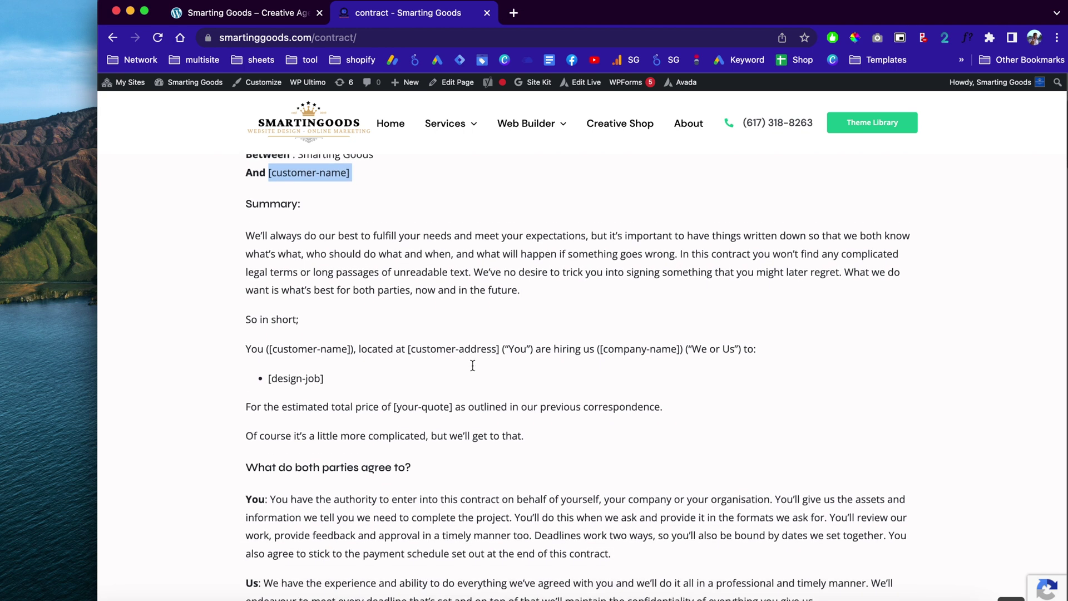
scroll(432, 420, "down", 1)
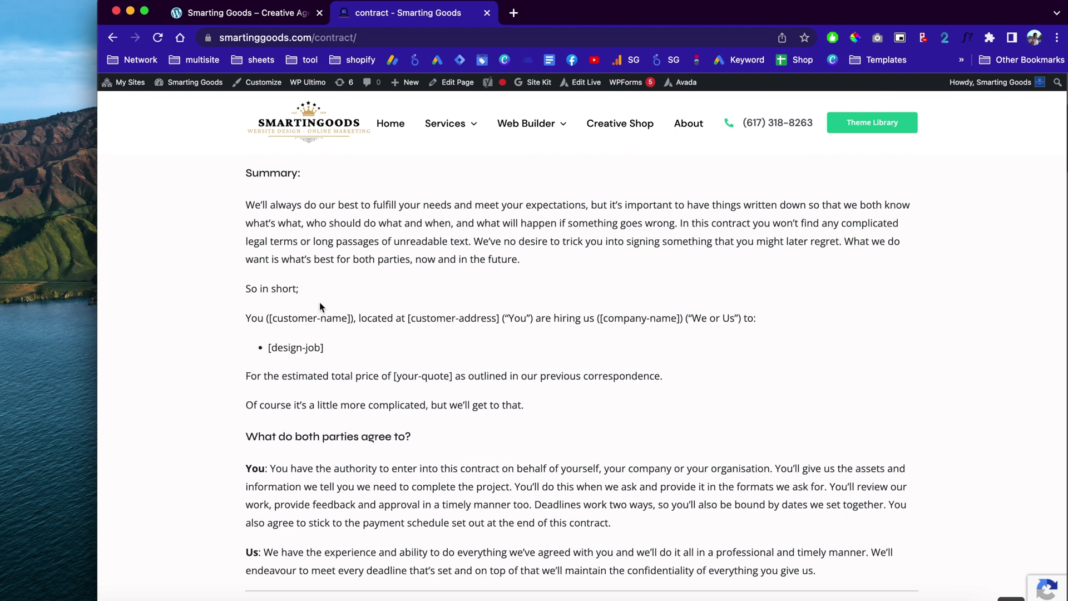
scroll(369, 332, "down", 1)
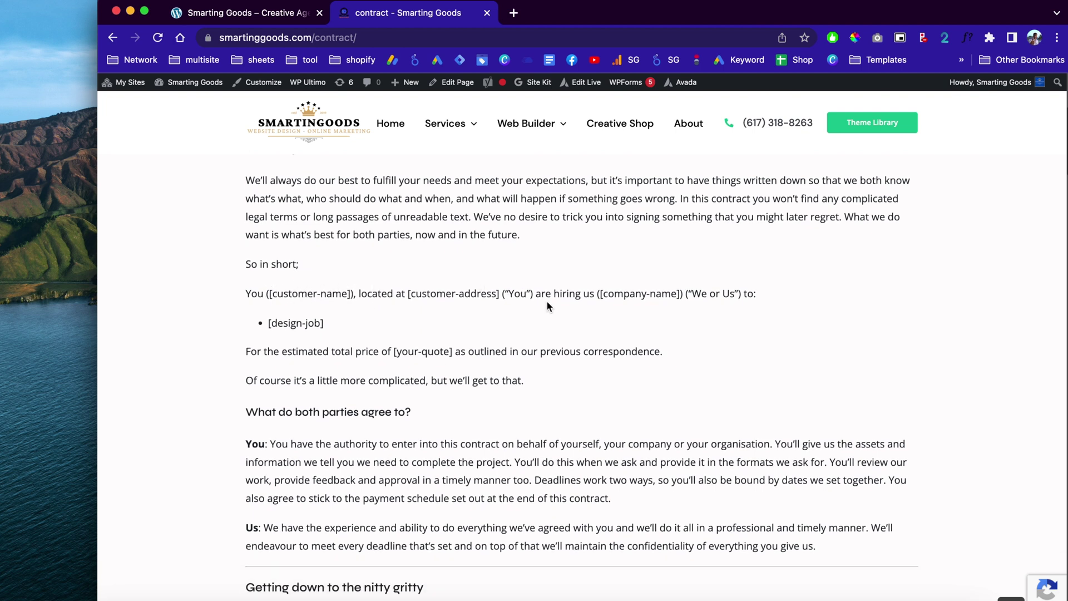
scroll(547, 304, "down", 12)
scroll(548, 306, "down", 15)
scroll(548, 303, "down", 20)
scroll(546, 302, "down", 4)
scroll(547, 302, "up", 3)
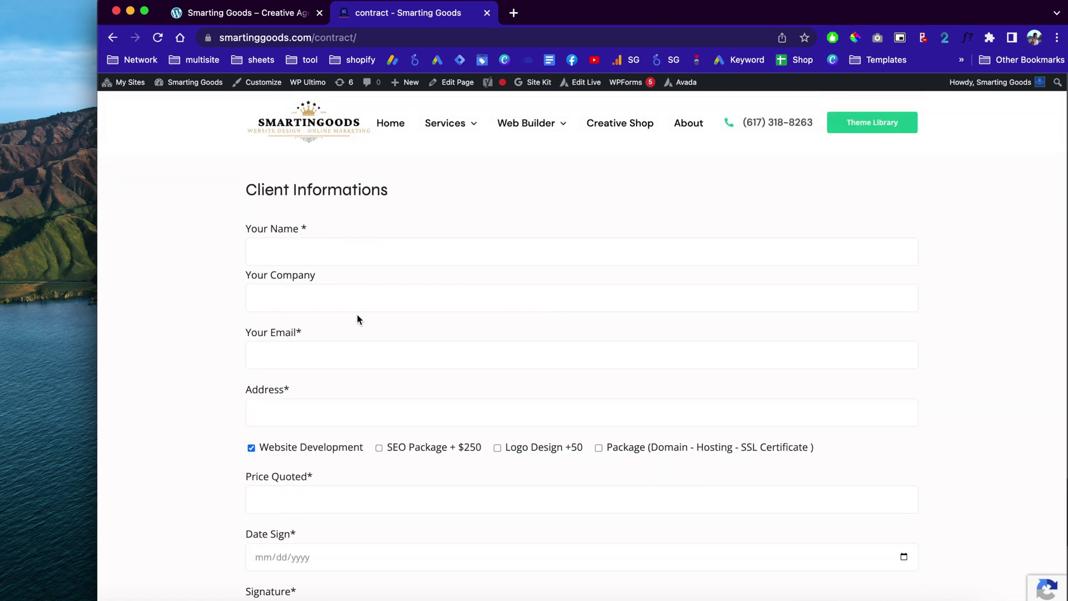
Draw a trial handwritten signature in the Signature box of the client form
scroll(358, 319, "down", 5)
scroll(336, 392, "down", 3)
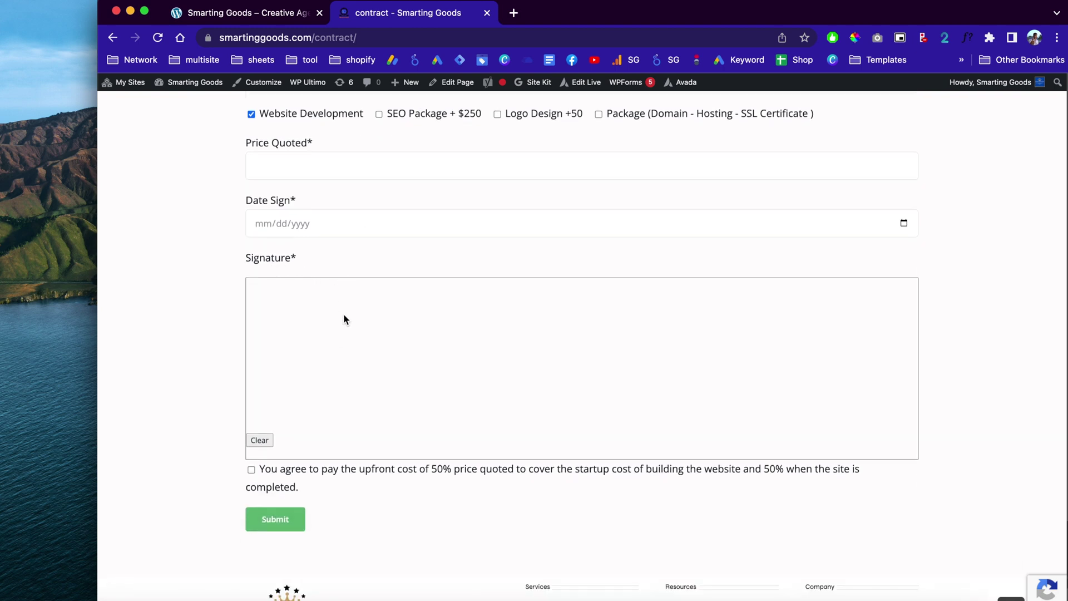
left_click_drag(383, 314, 330, 330)
left_click_drag(327, 395, 311, 350)
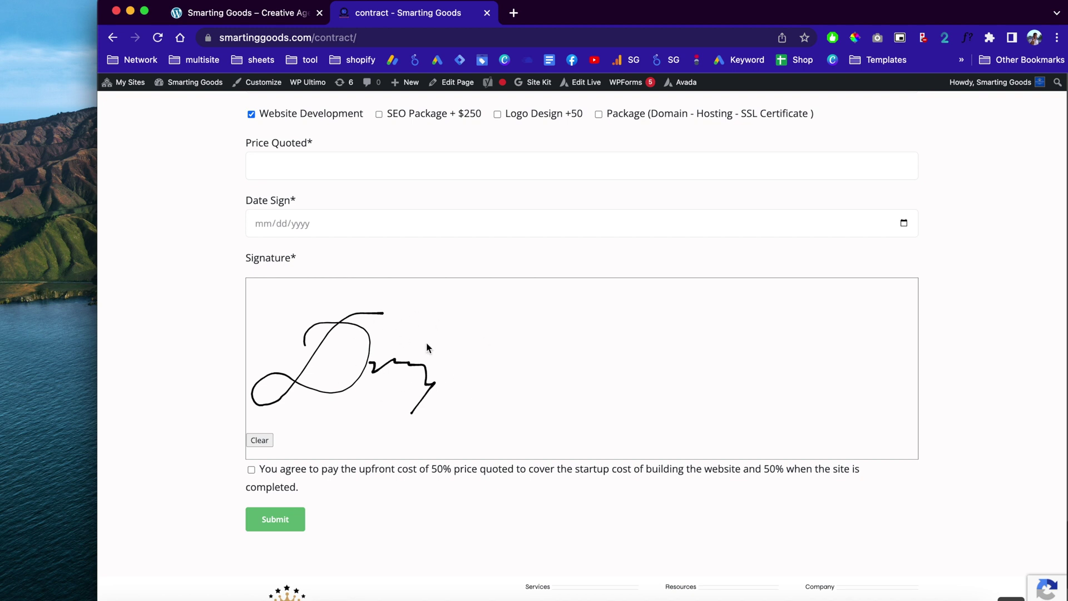
Fill in the client's name, company, e-mail and address from the saved autofill profile
scroll(489, 256, "up", 10)
scroll(496, 241, "down", 5)
scroll(497, 236, "down", 1)
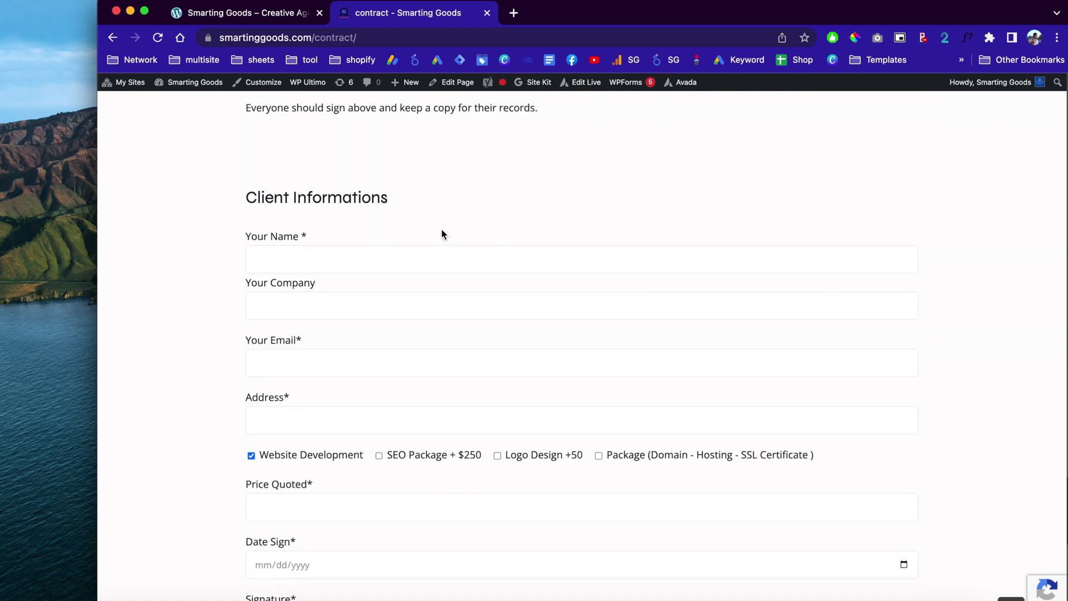
left_click(313, 256)
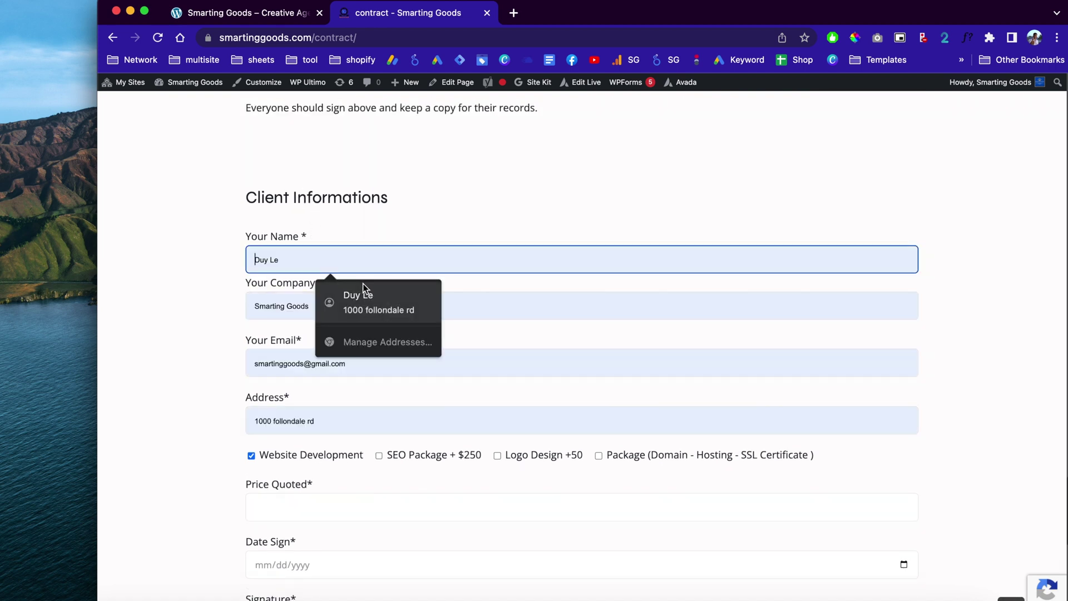
left_click(363, 295)
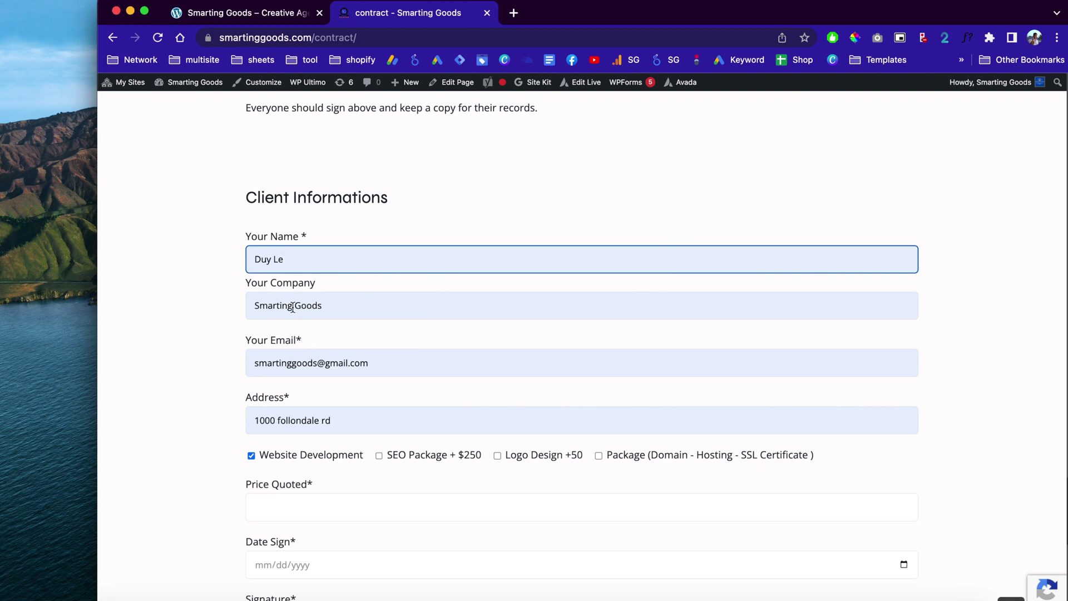
Replace the client's e-mail with the other saved e-mail address
double_click(301, 364)
triple_click(301, 364)
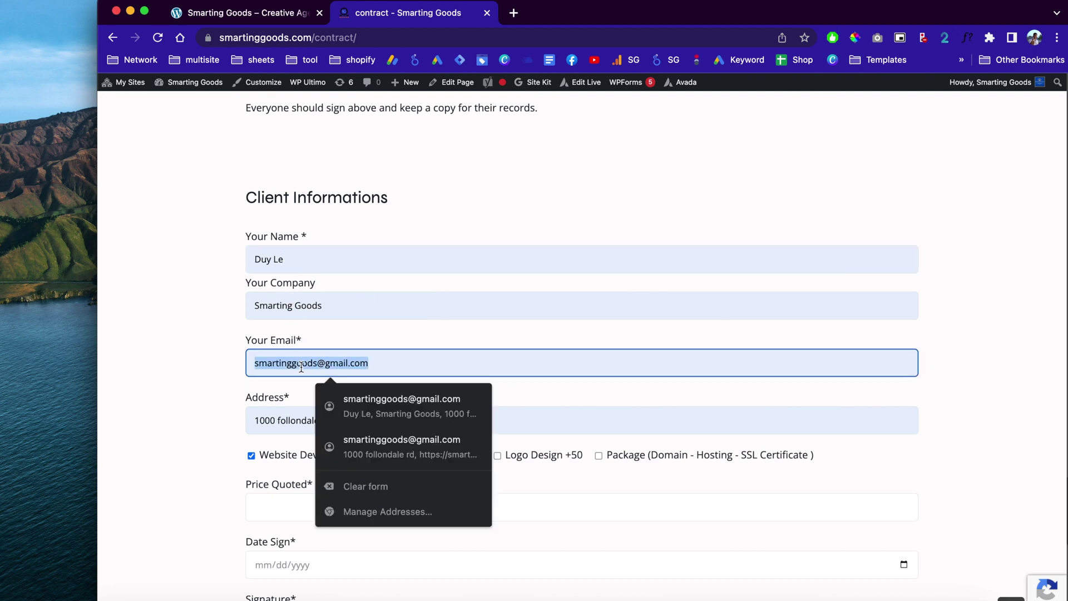
type("m")
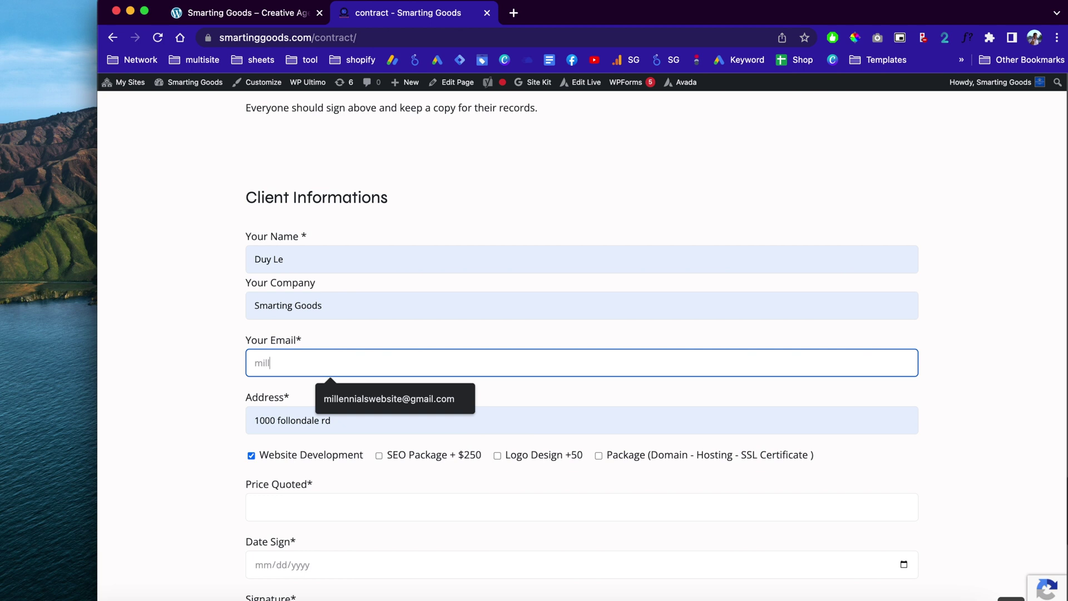
type("ill")
left_click(374, 396)
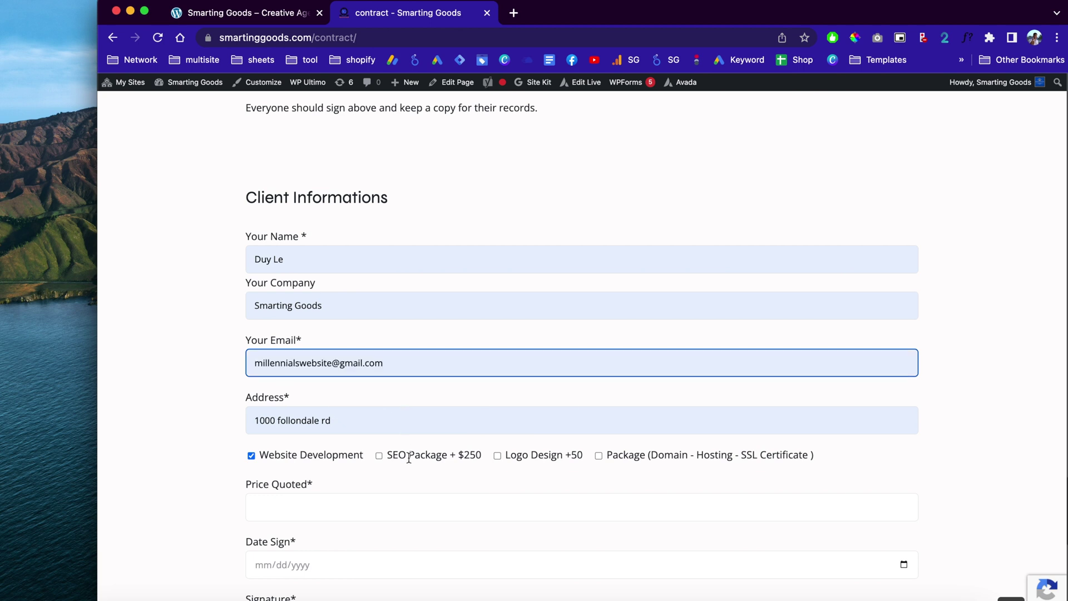
Add the SEO Package + $250 option and set the quoted price to 500
scroll(368, 462, "down", 2)
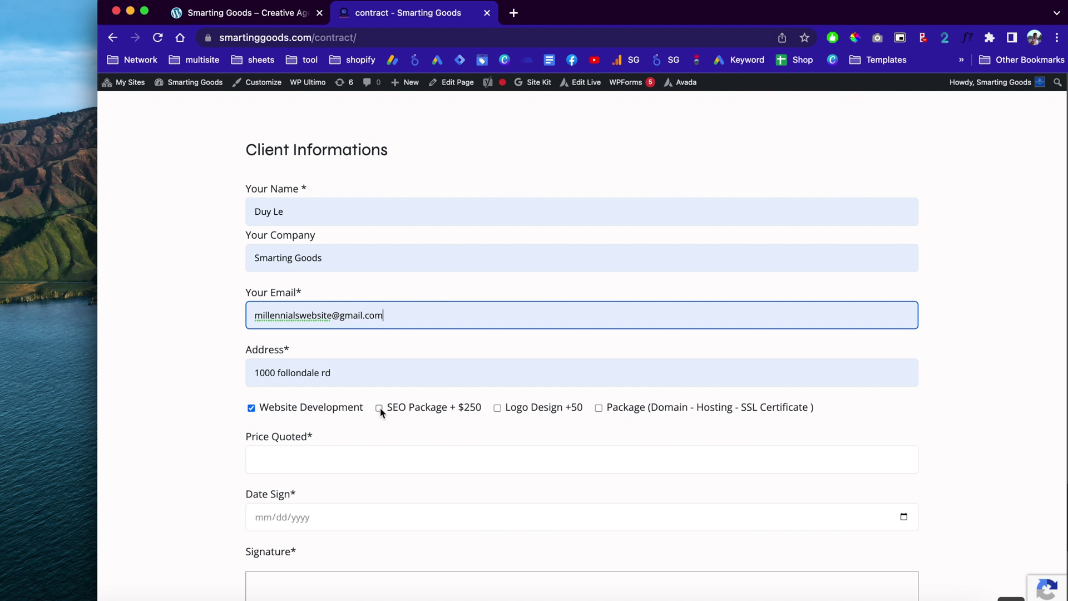
left_click(380, 408)
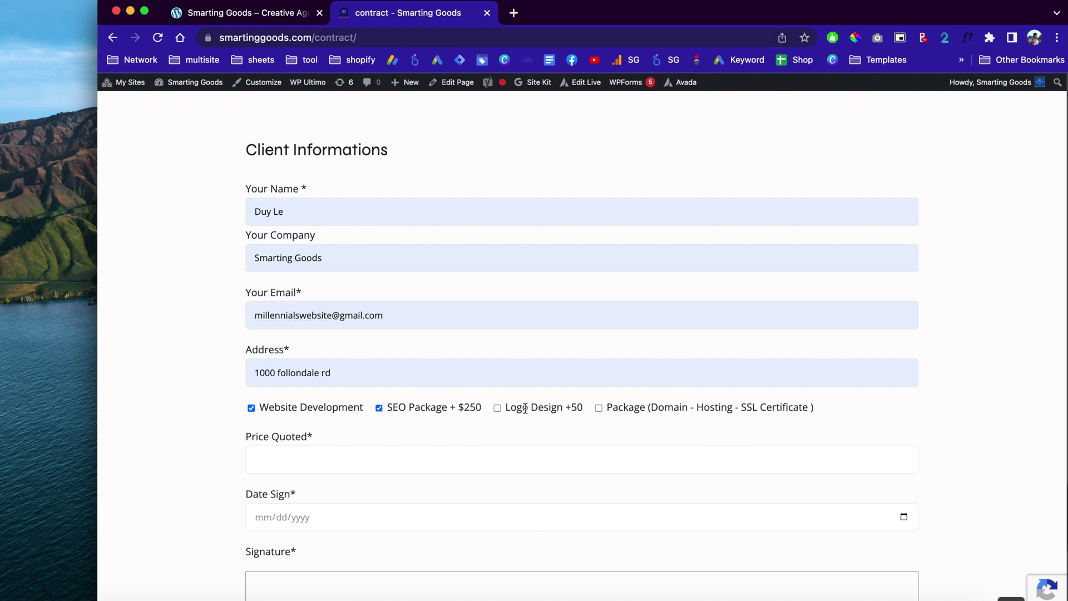
scroll(512, 411, "down", 2)
left_click(374, 399)
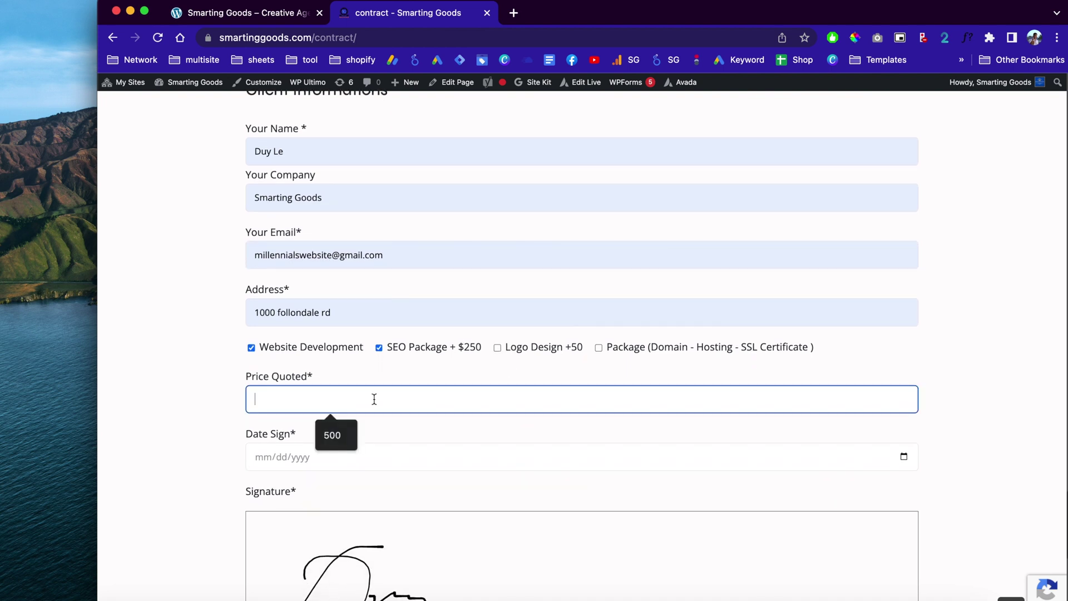
left_click(337, 437)
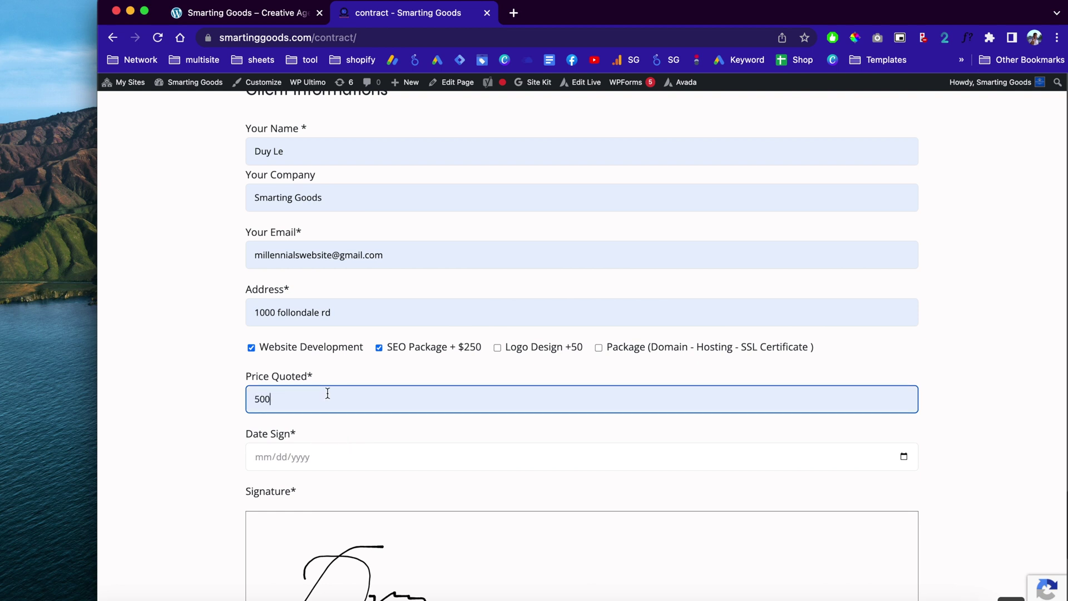
Set the signing date to 12/15/2022
scroll(377, 378, "down", 3)
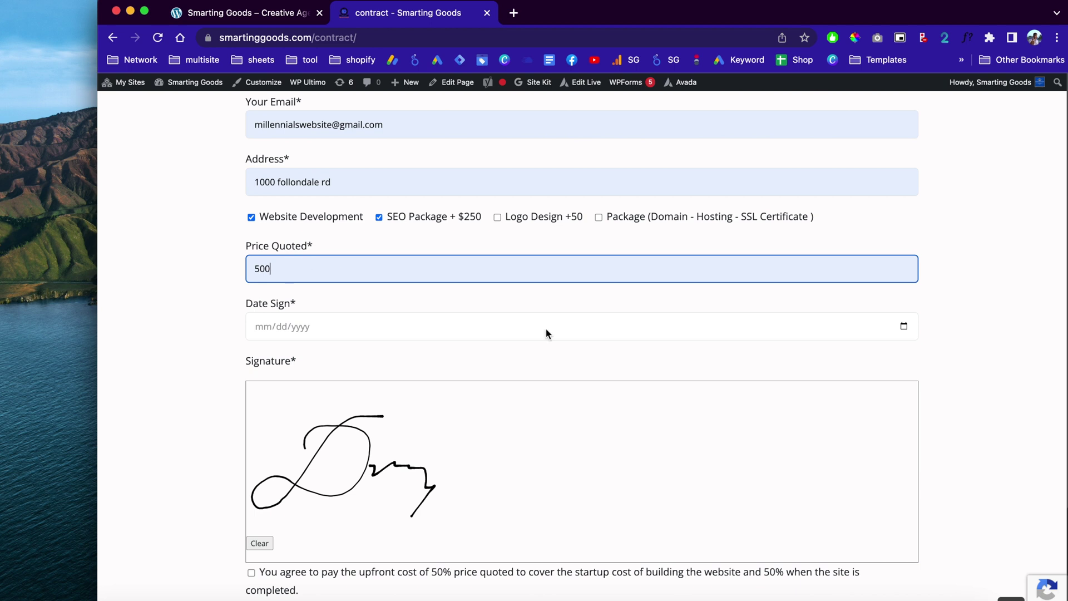
left_click(904, 328)
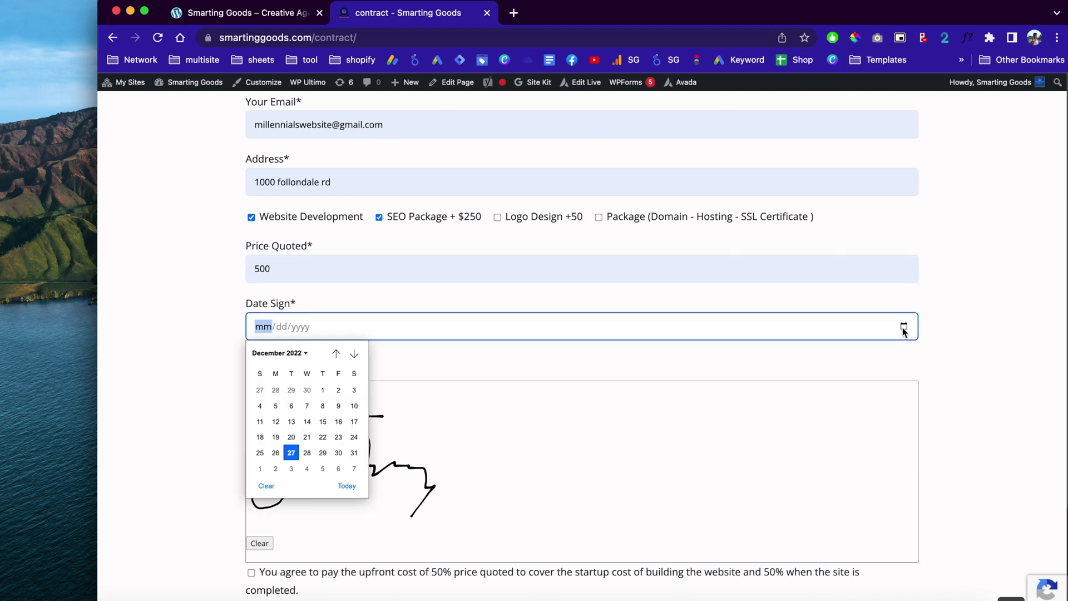
left_click(323, 427)
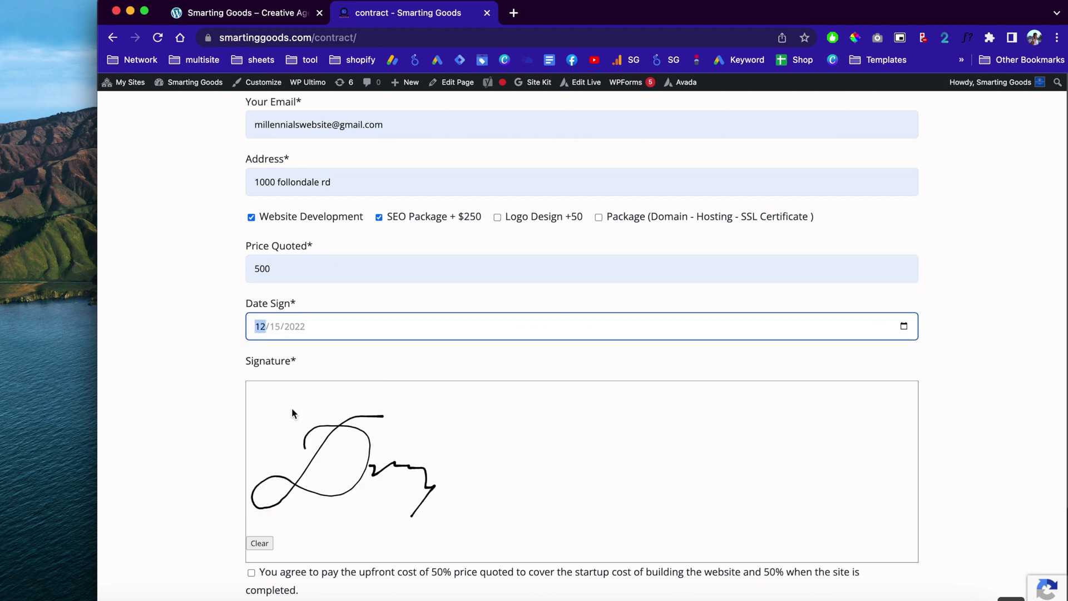
Clear the Signature box, redraw the full-name signature by hand and accept the 50% upfront payment agreement
scroll(366, 438, "down", 2)
scroll(366, 438, "down", 2)
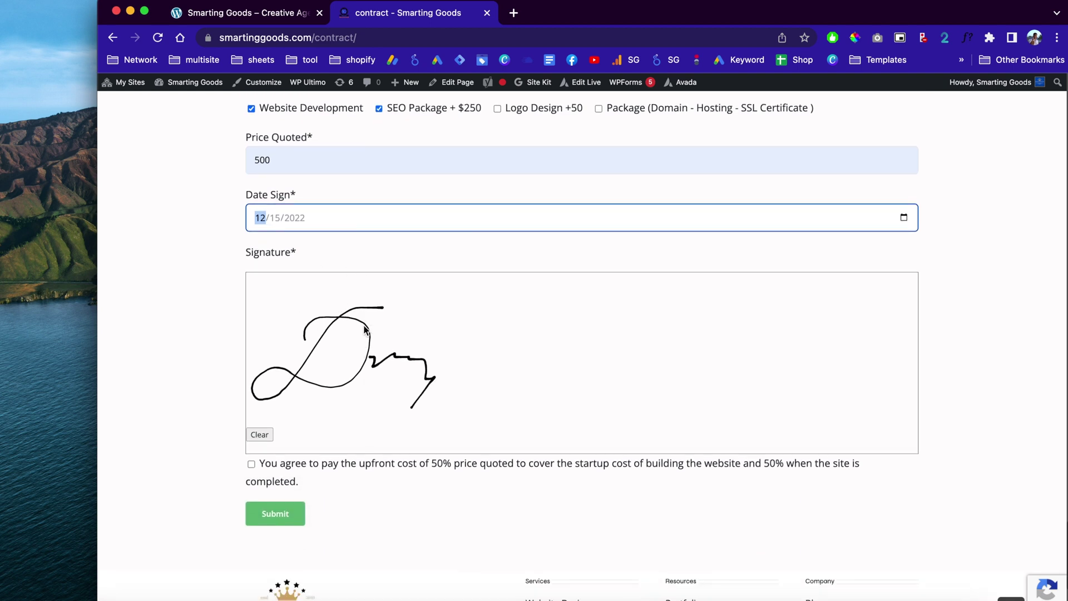
scroll(384, 253, "down", 1)
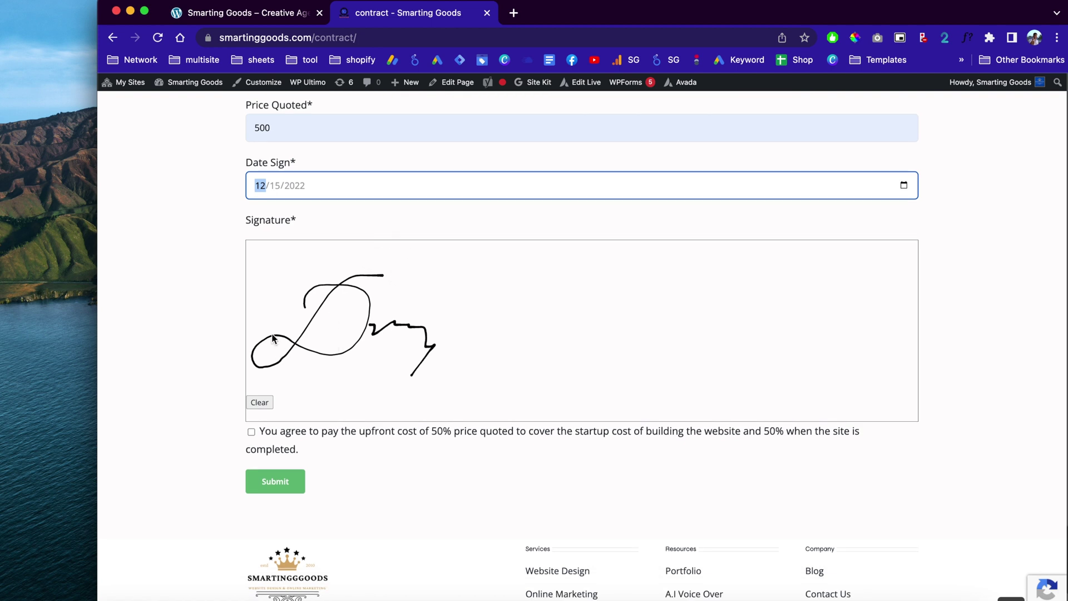
scroll(448, 330, "down", 3)
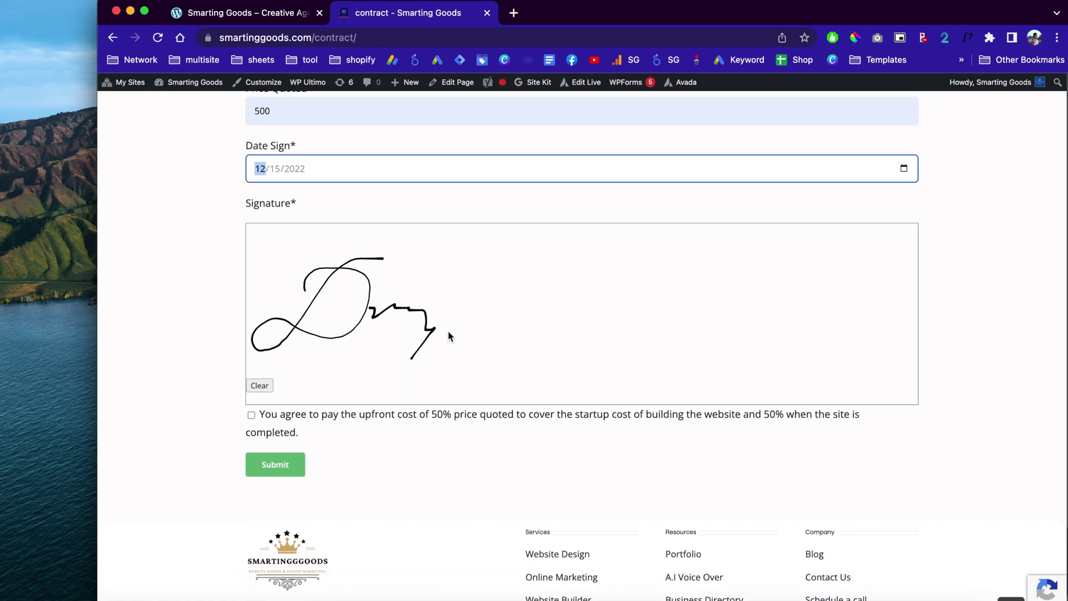
left_click(259, 320)
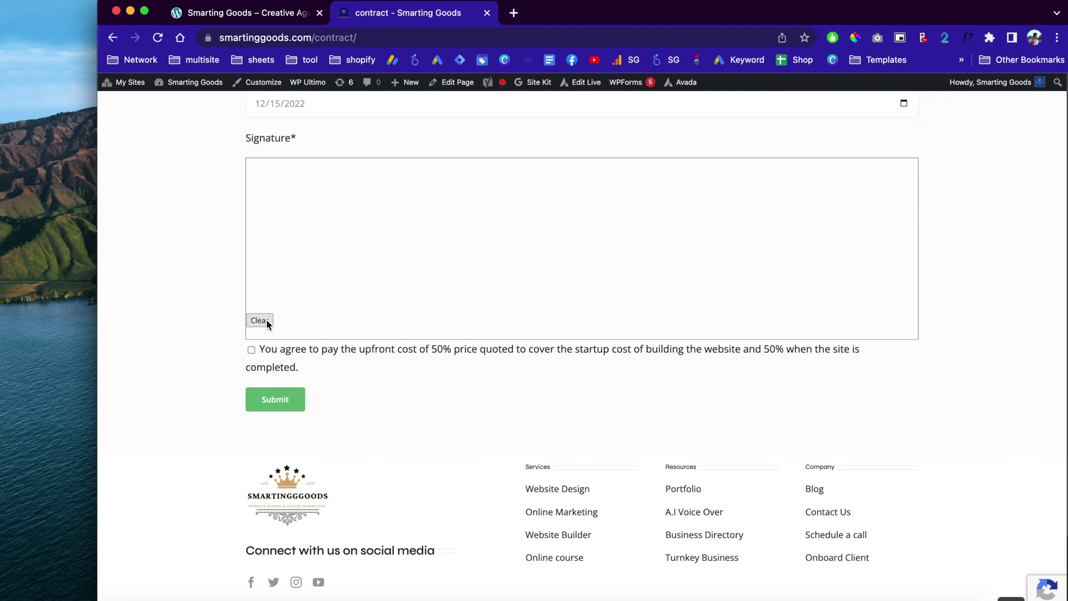
mouse_move(412, 191)
left_mouse_down()
mouse_move(258, 272)
mouse_move(321, 225)
left_mouse_up()
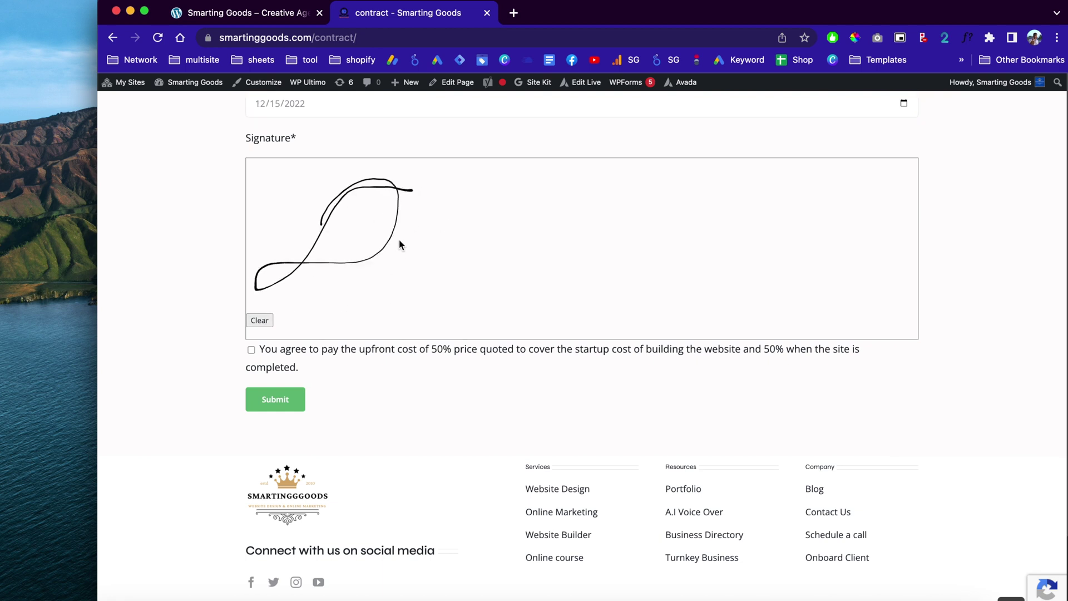
mouse_move(486, 200)
left_mouse_down()
mouse_move(537, 195)
mouse_move(473, 250)
mouse_move(543, 249)
left_mouse_up()
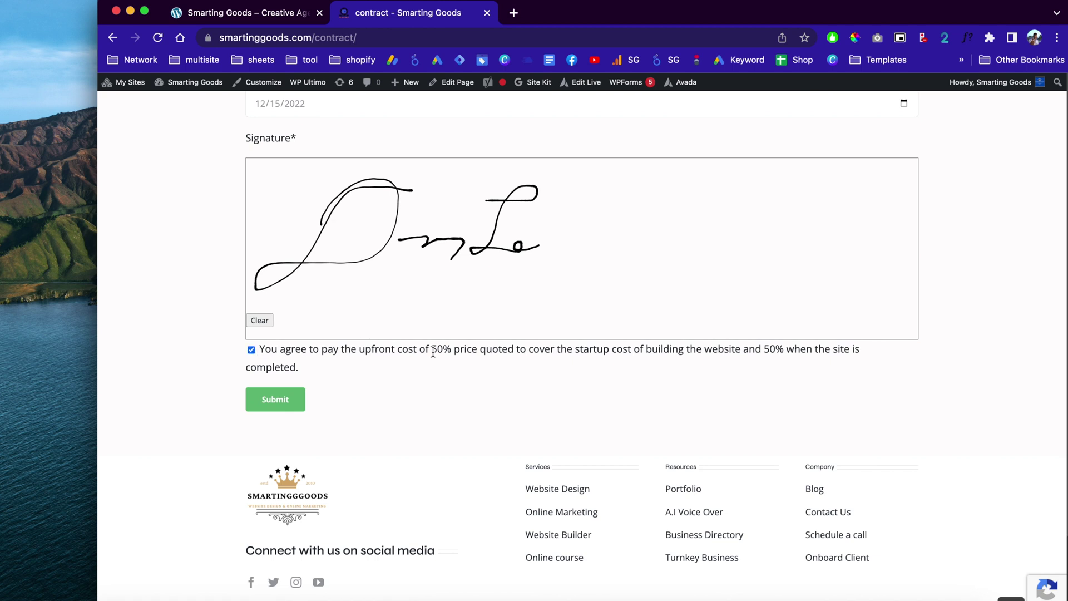
Submit the signed contract form and check the response below it
left_click_drag(433, 351, 484, 352)
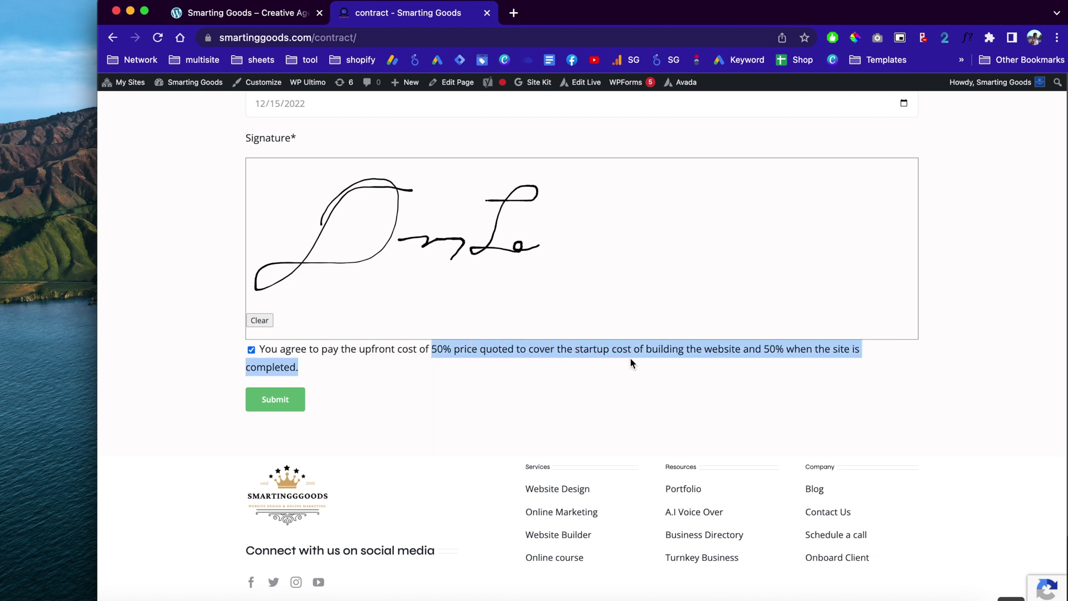
scroll(381, 389, "down", 2)
left_click(263, 376)
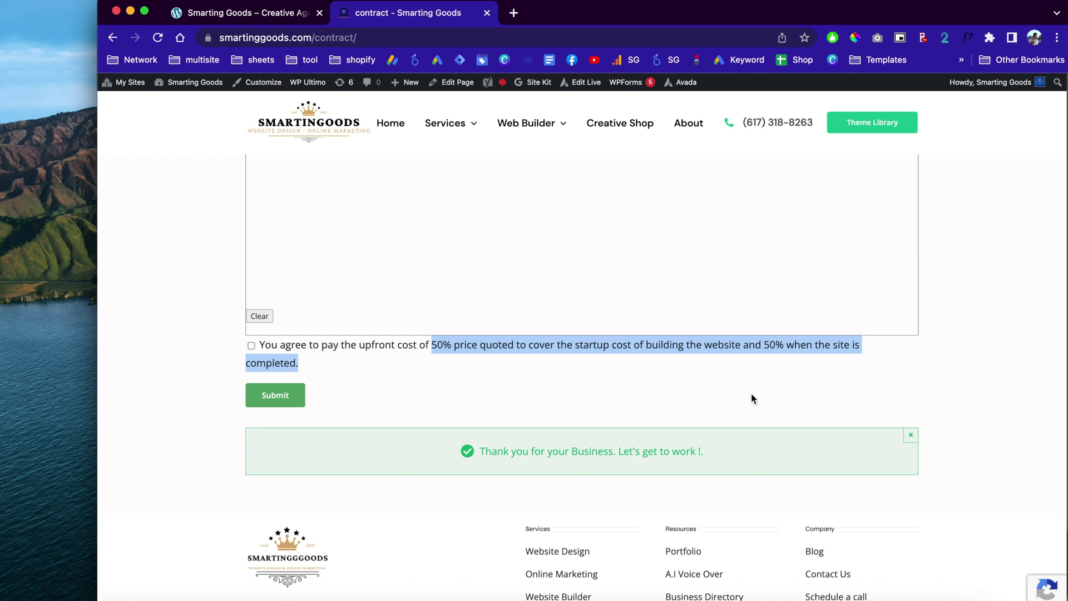
scroll(751, 392, "up", 3)
scroll(690, 373, "down", 4)
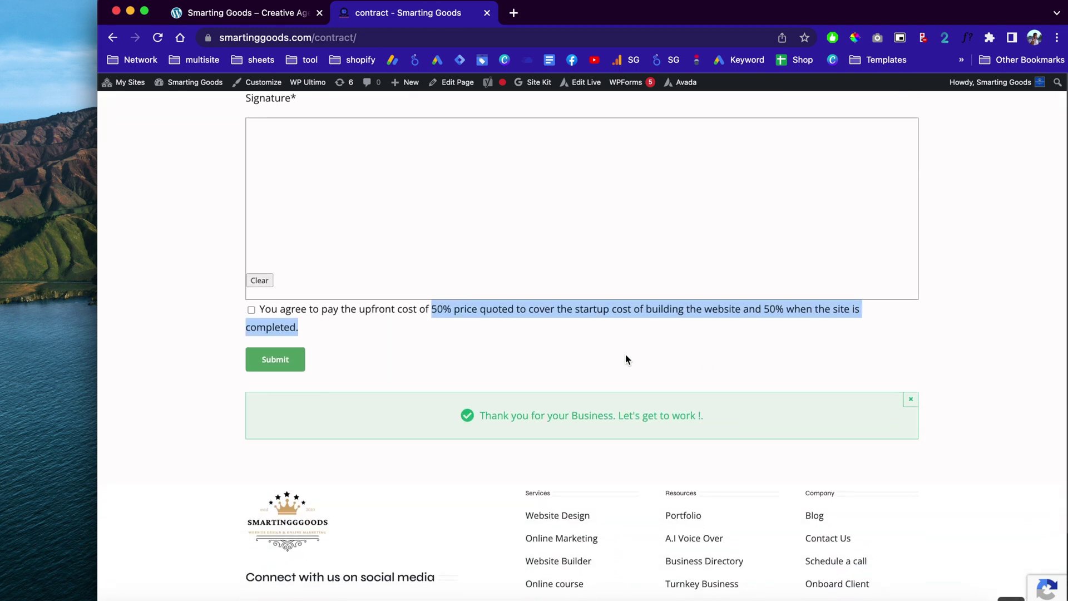
scroll(700, 358, "up", 2)
scroll(699, 359, "down", 4)
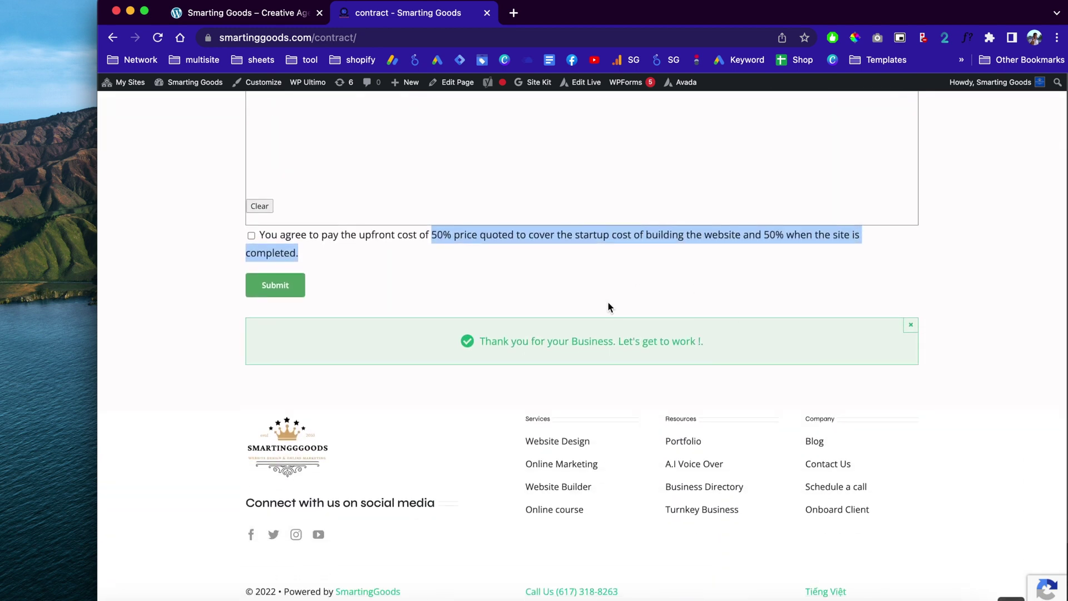
Switch to the Millennials Chrome profile and open the Smarting Goods Contract Agreement email in its Gmail inbox
scroll(556, 292, "up", 10)
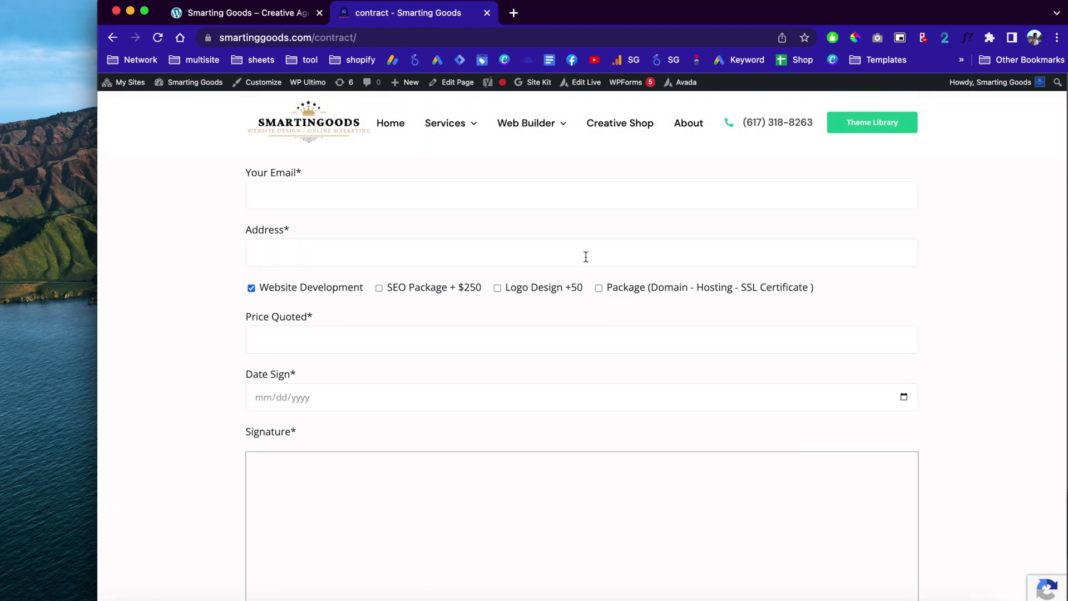
left_click(1035, 38)
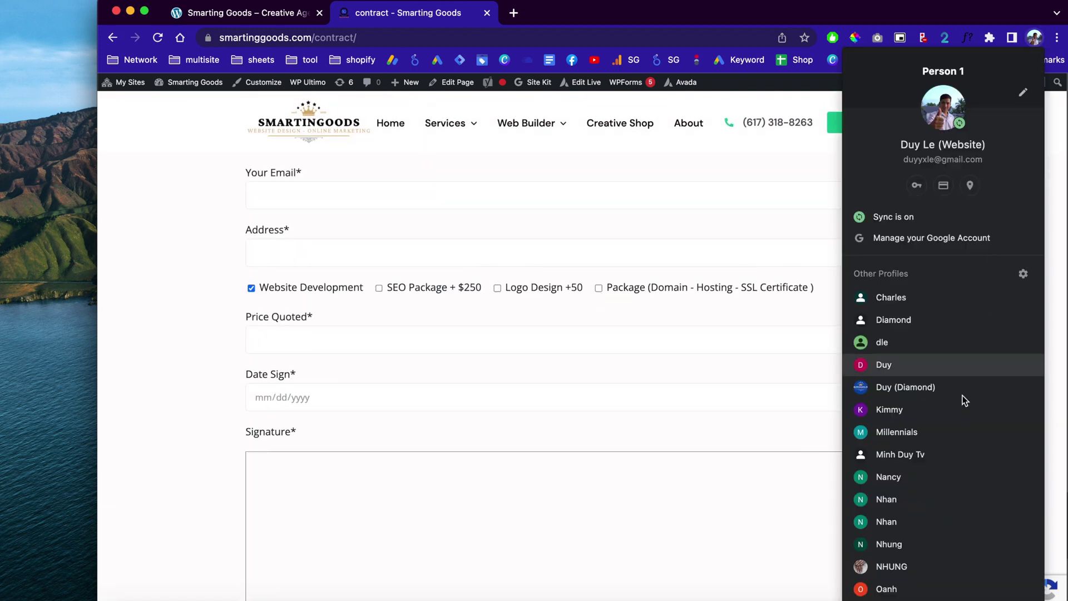
left_click(914, 437)
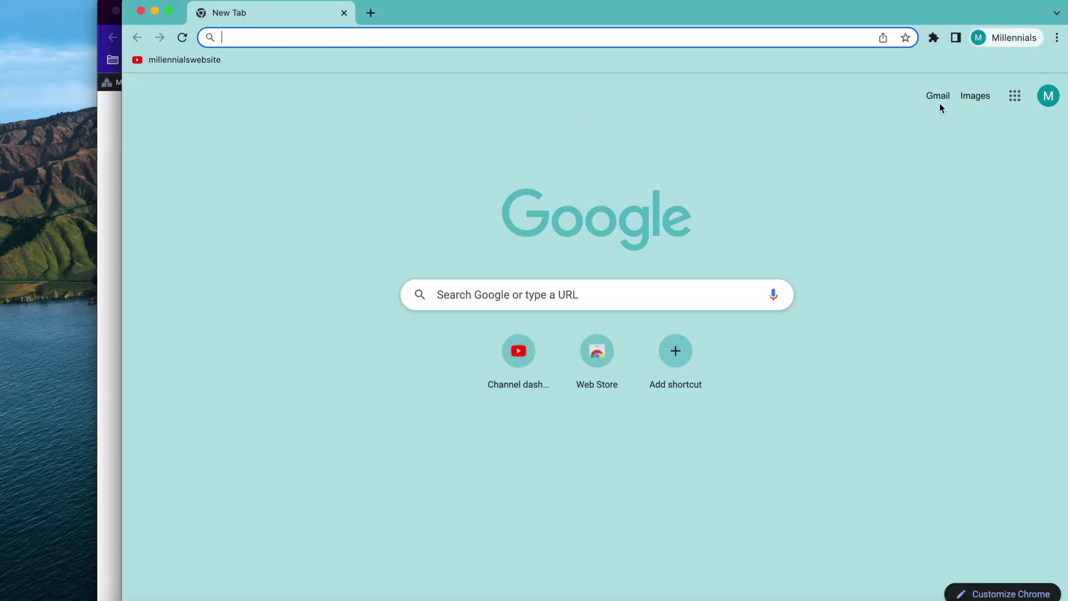
left_click(941, 98)
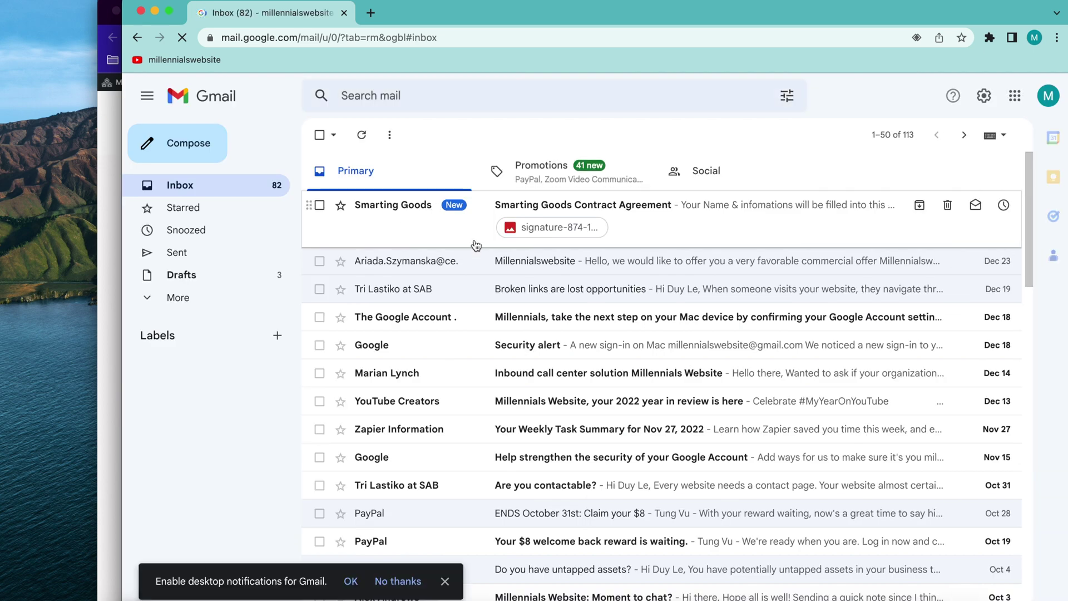
left_click(484, 242)
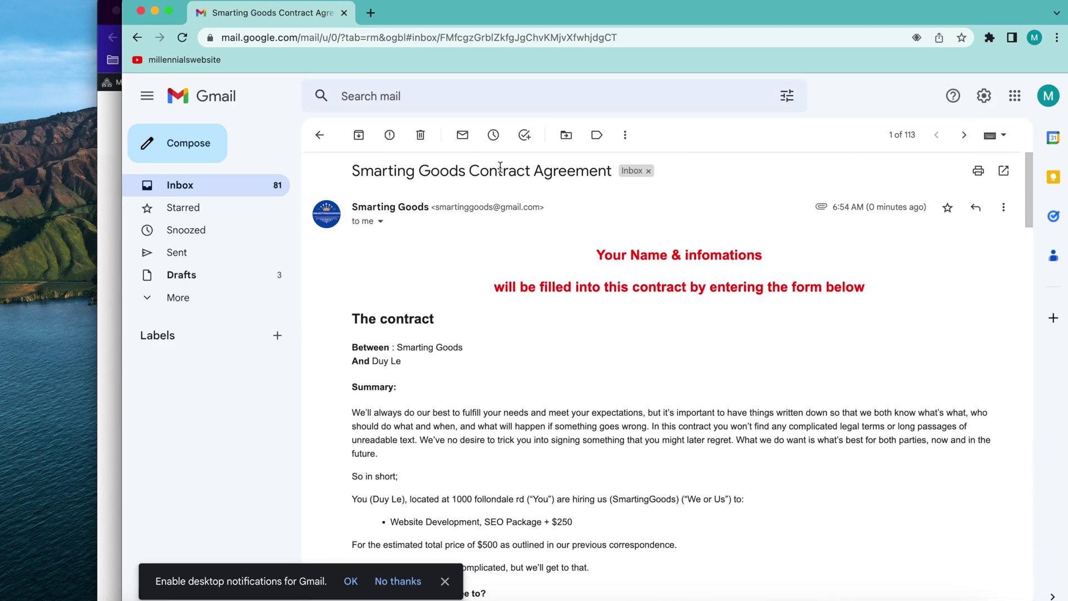
Examine the filled-in contract parties, client address, ordered services and estimated total price at the start of the email
scroll(593, 289, "down", 1)
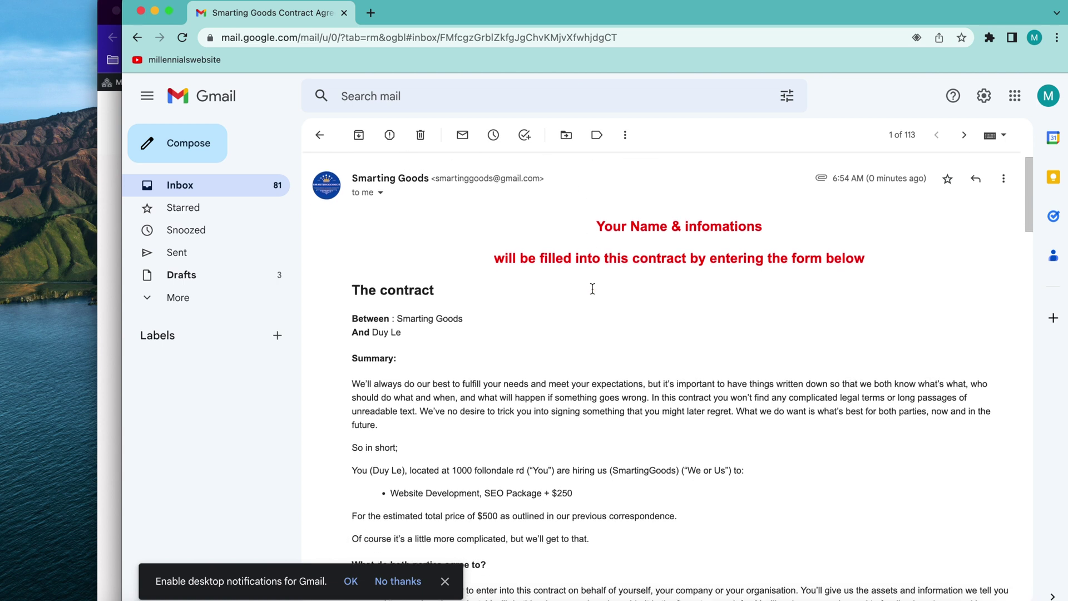
scroll(593, 289, "down", 1)
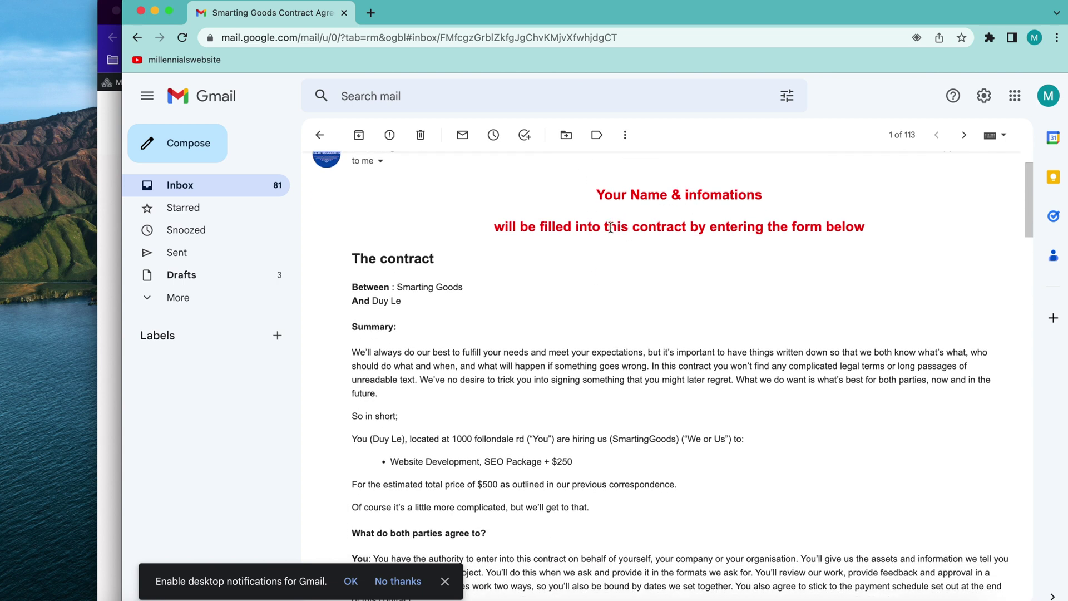
scroll(559, 300, "down", 1)
scroll(560, 301, "down", 1)
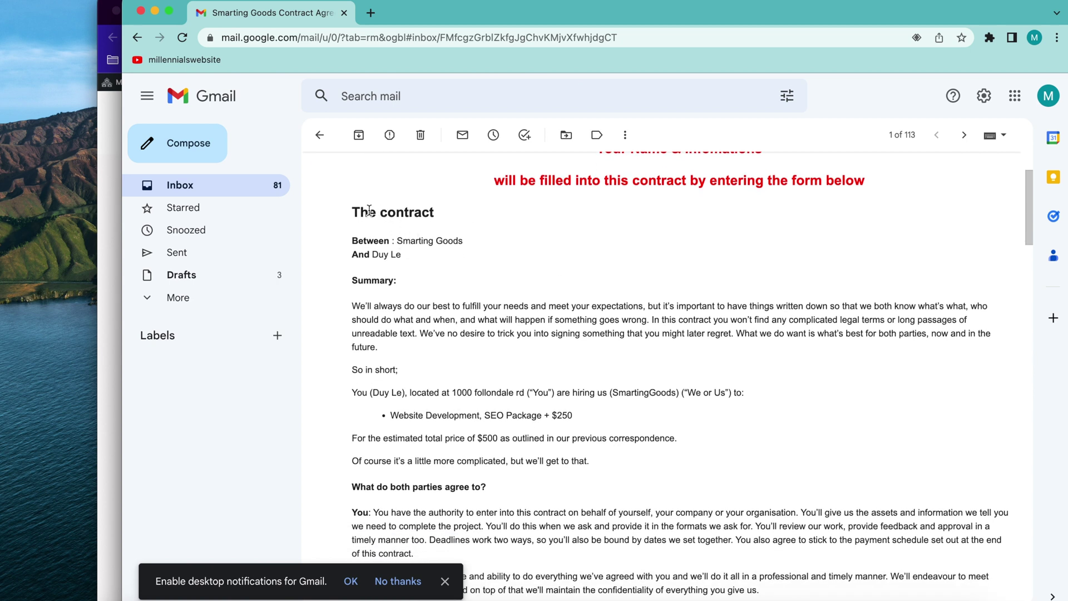
left_click_drag(398, 237, 463, 236)
left_click(413, 262)
left_click_drag(403, 255, 376, 255)
scroll(451, 283, "down", 2)
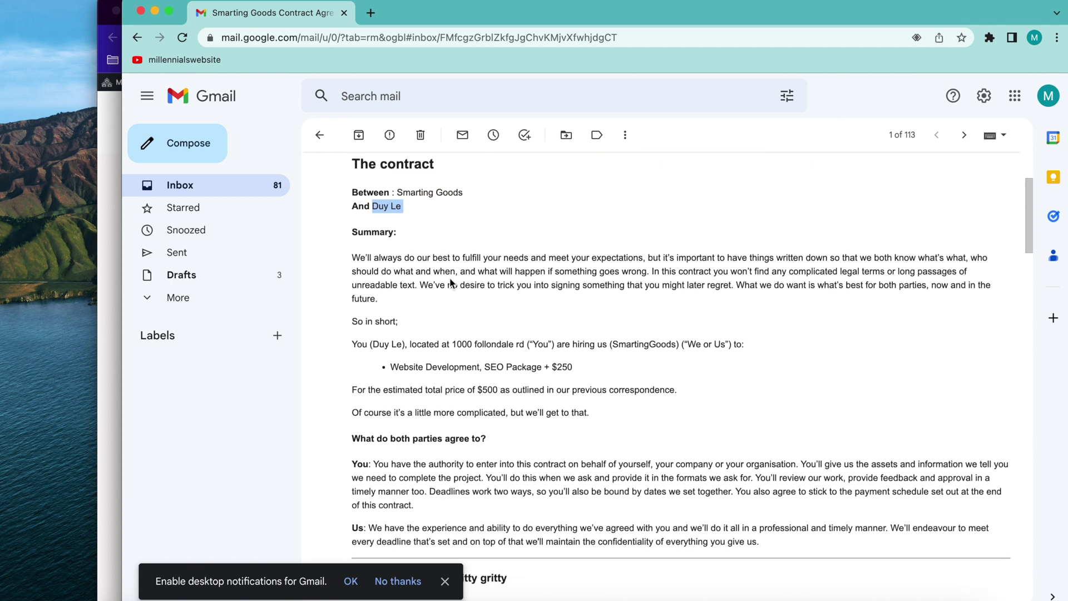
left_click_drag(352, 242, 368, 330)
left_click(402, 328)
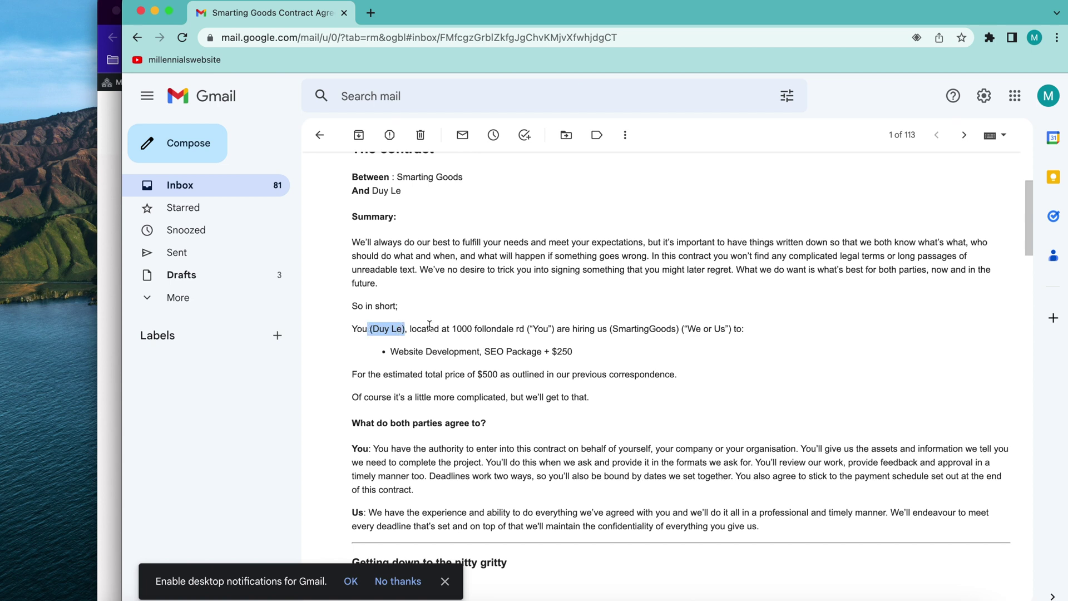
left_click(609, 327)
triple_click(391, 352)
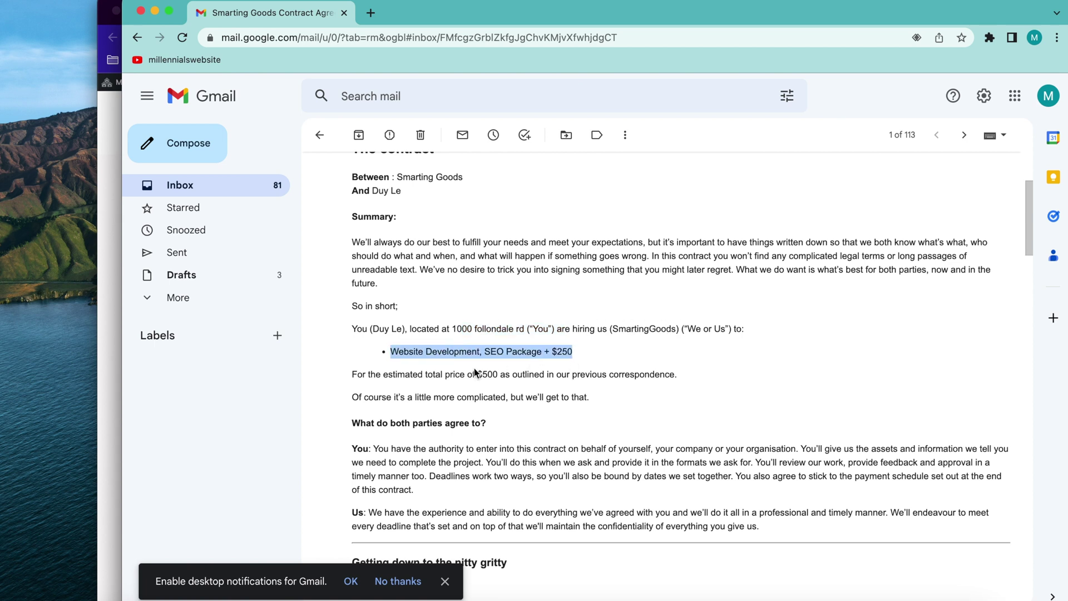
left_click_drag(477, 374, 489, 375)
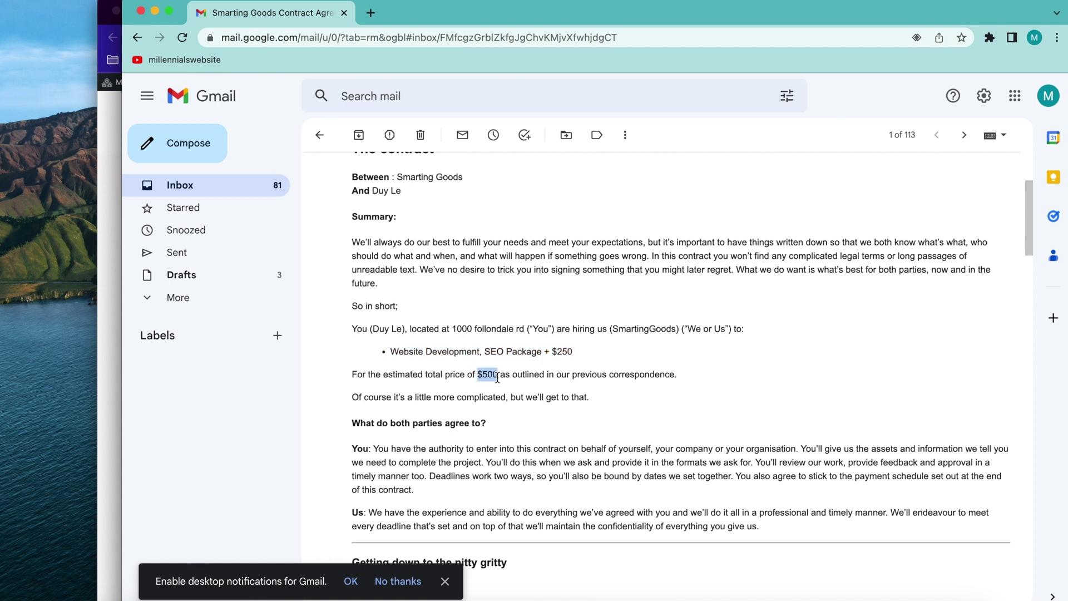
scroll(550, 390, "down", 2)
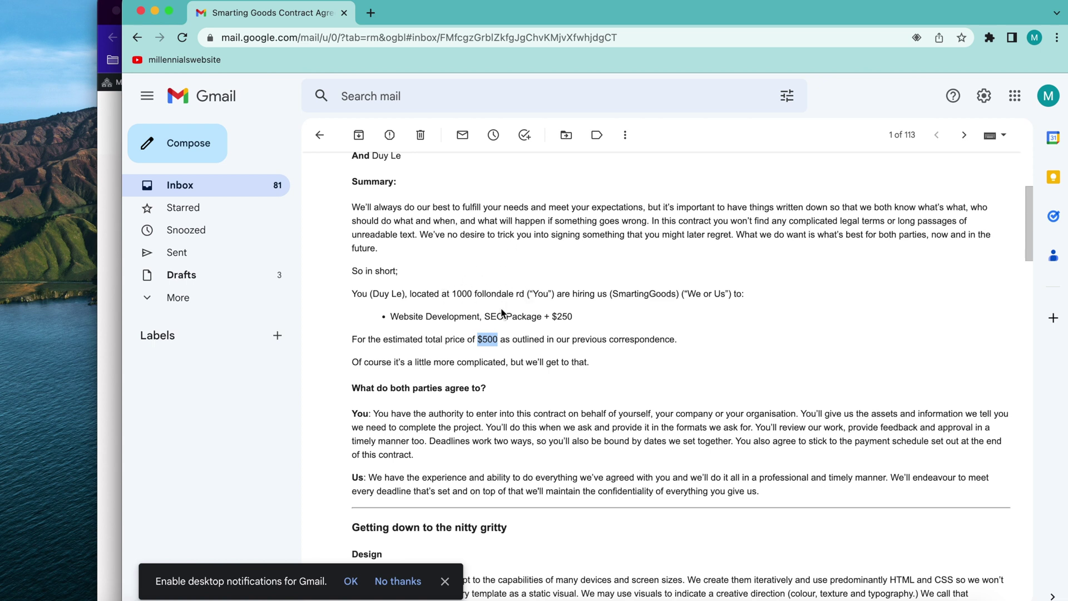
Read through the emailed contract's clauses, from what both parties agree to through the payment schedule and closing signatures
scroll(502, 314, "down", 2)
scroll(482, 277, "down", 5)
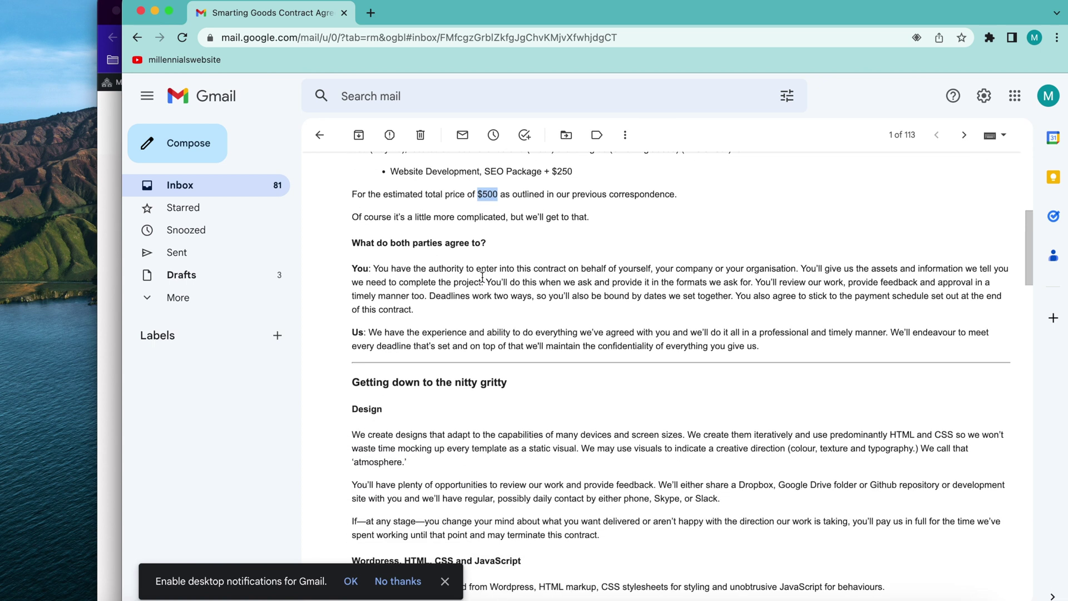
scroll(477, 264, "up", 5)
scroll(477, 266, "down", 4)
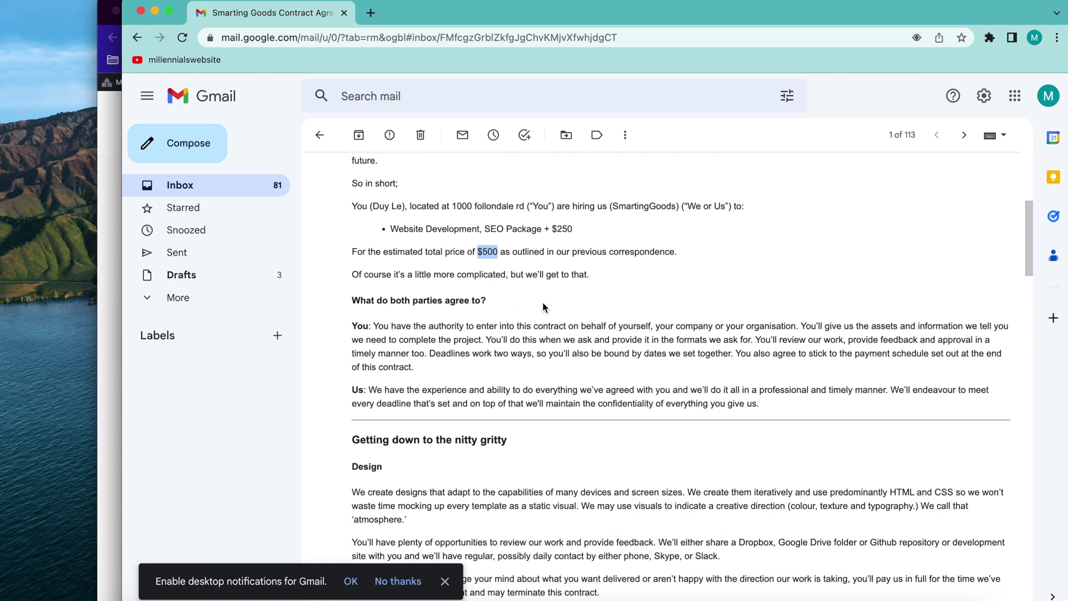
scroll(554, 307, "down", 10)
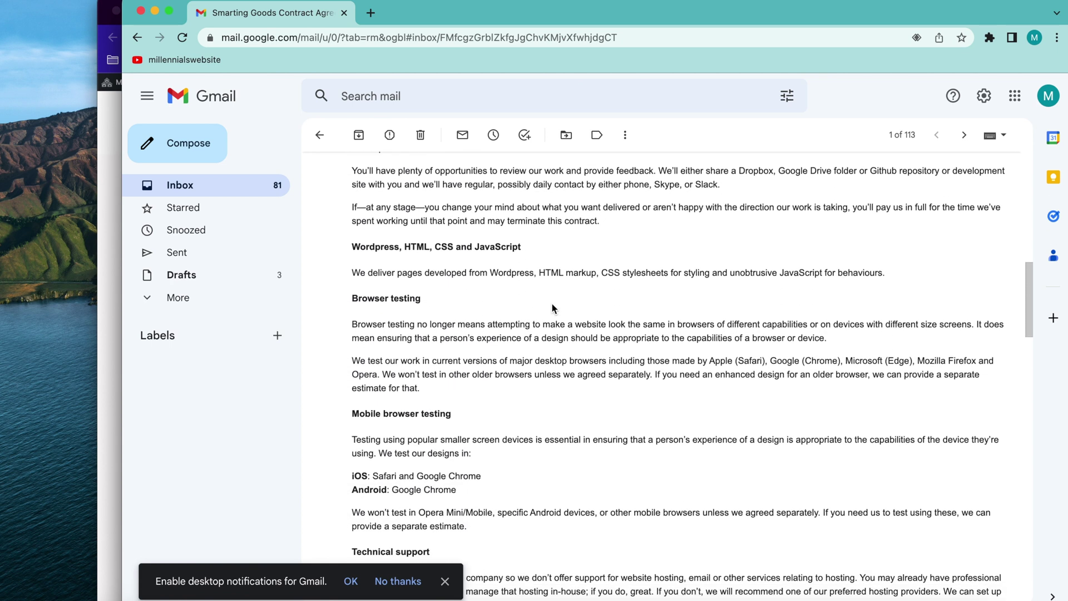
scroll(553, 307, "down", 7)
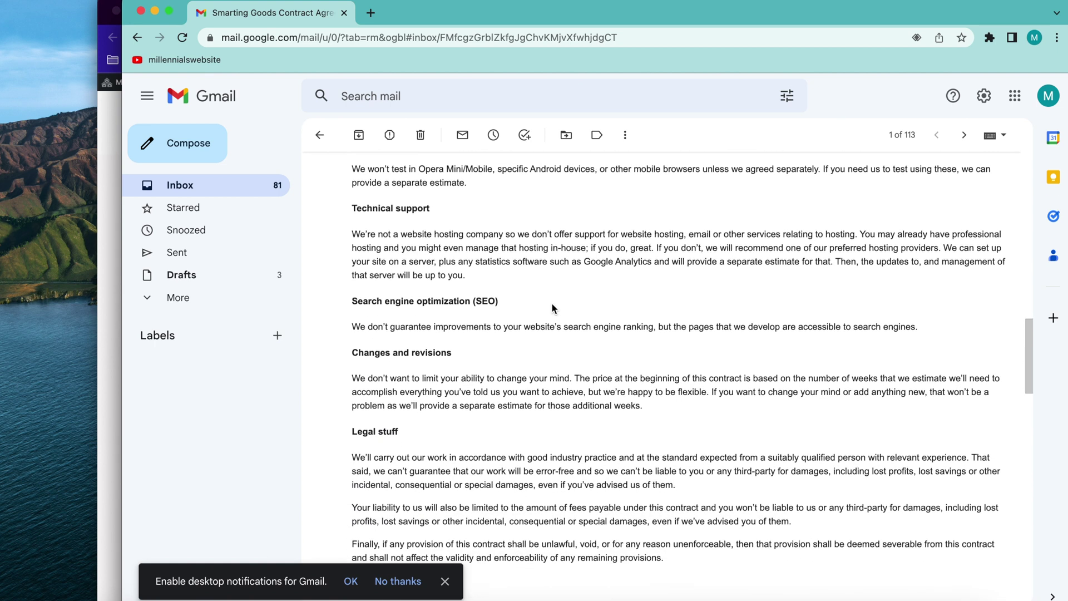
scroll(538, 440, "down", 6)
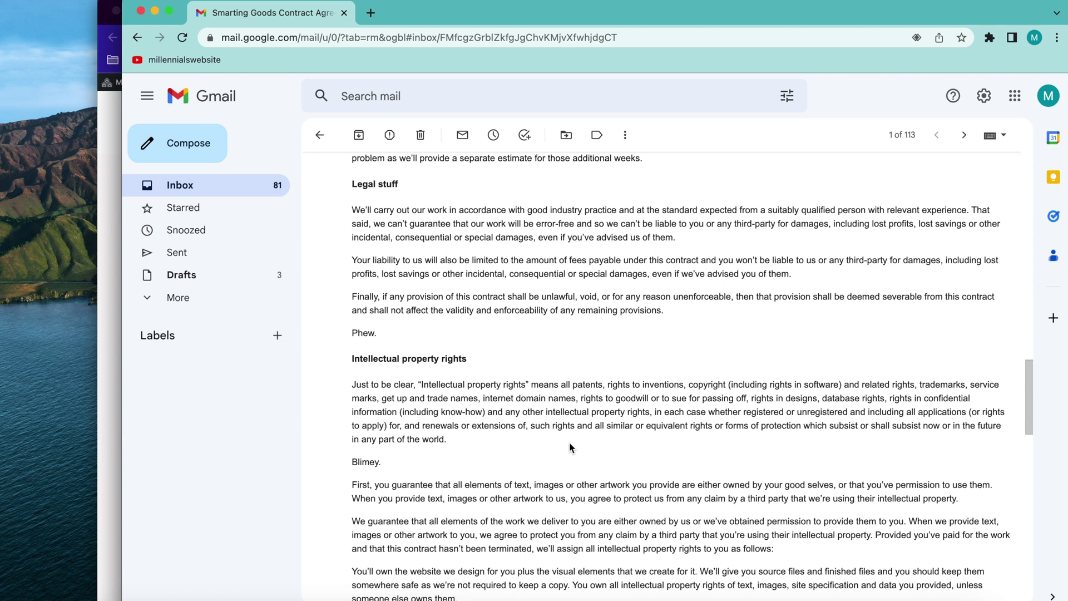
scroll(569, 442, "down", 4)
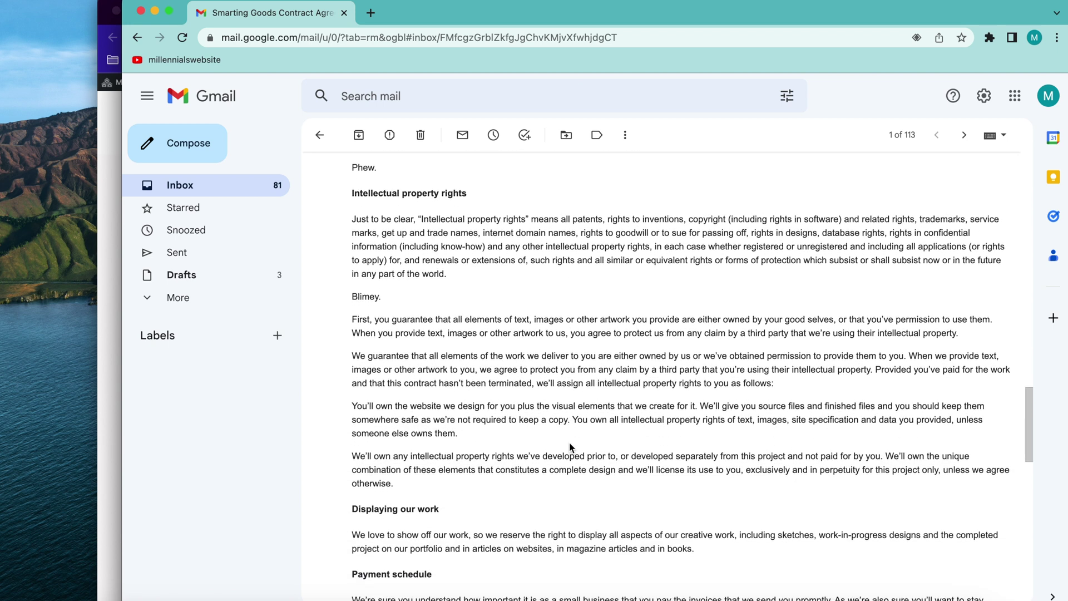
scroll(571, 447, "down", 10)
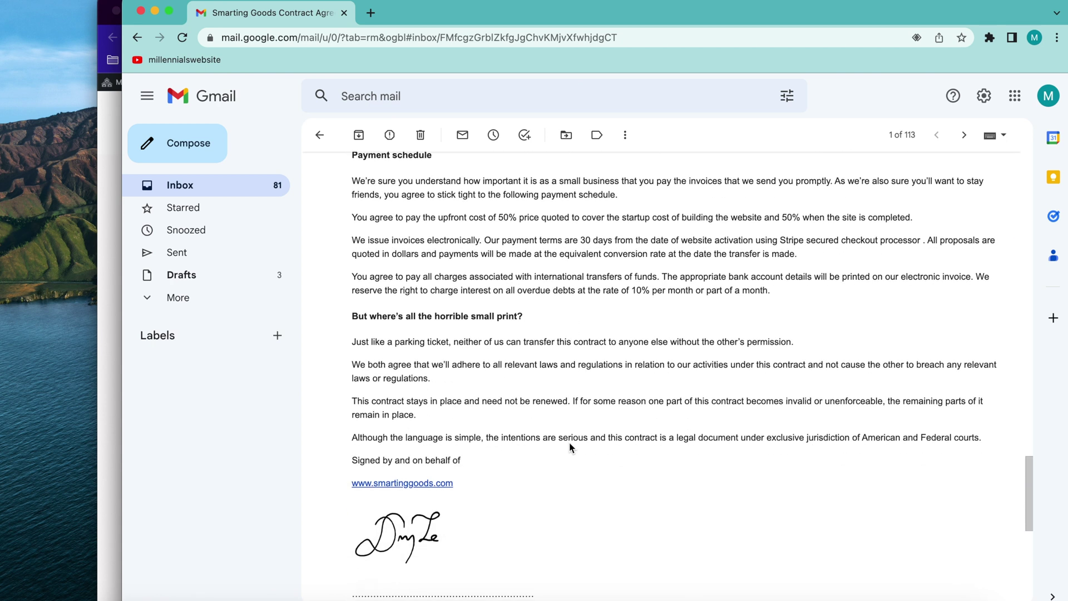
scroll(569, 444, "down", 3)
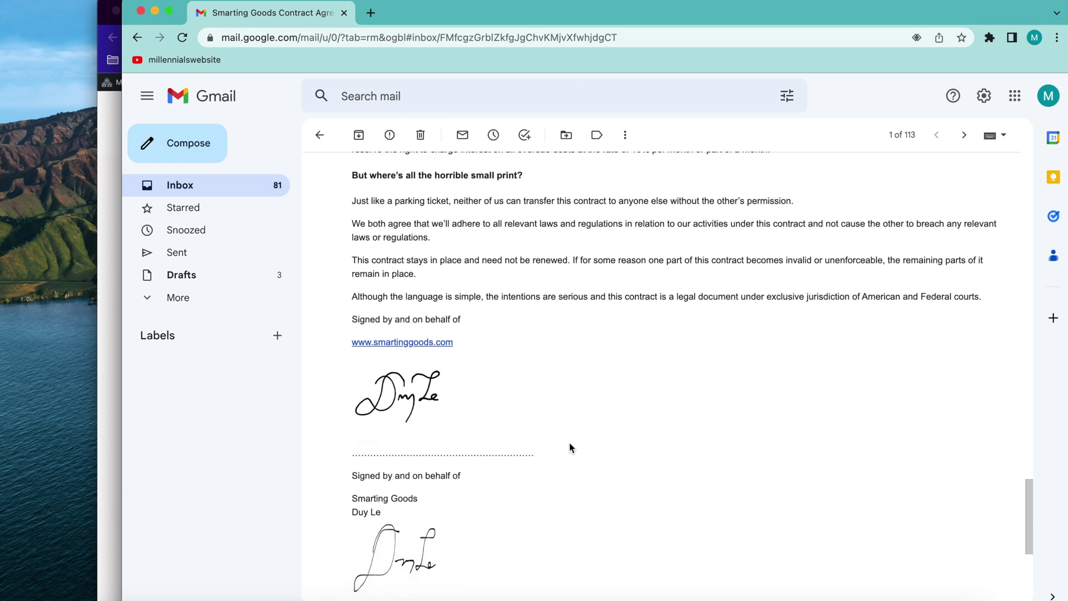
scroll(570, 445, "down", 4)
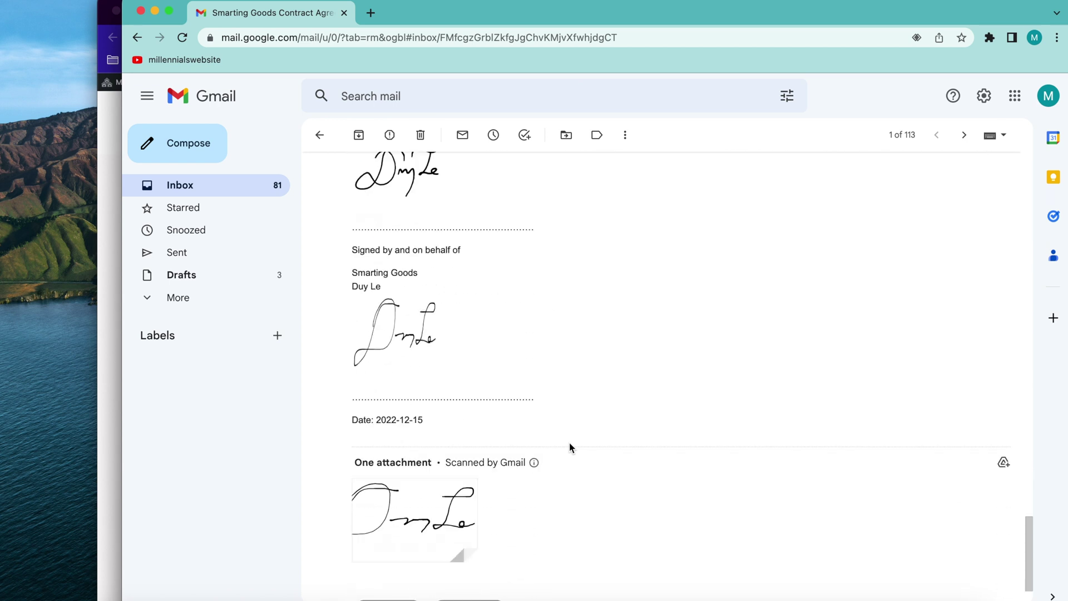
Inspect both parties' signatures, the signing date and the attached signature image at the end of the contract email
scroll(570, 445, "up", 2)
mouse_move(404, 294)
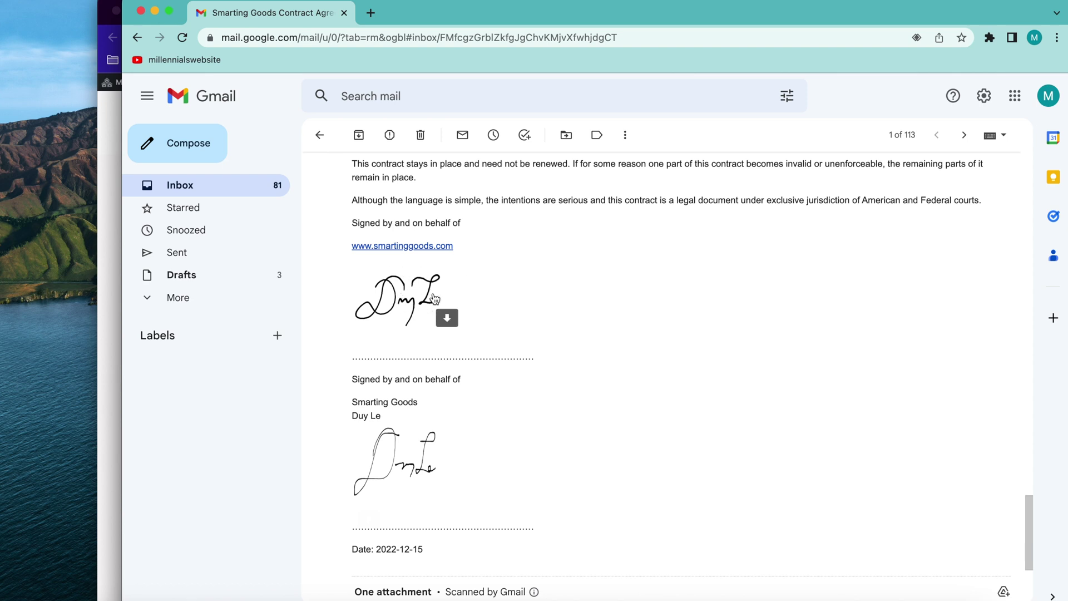
scroll(408, 315, "down", 1)
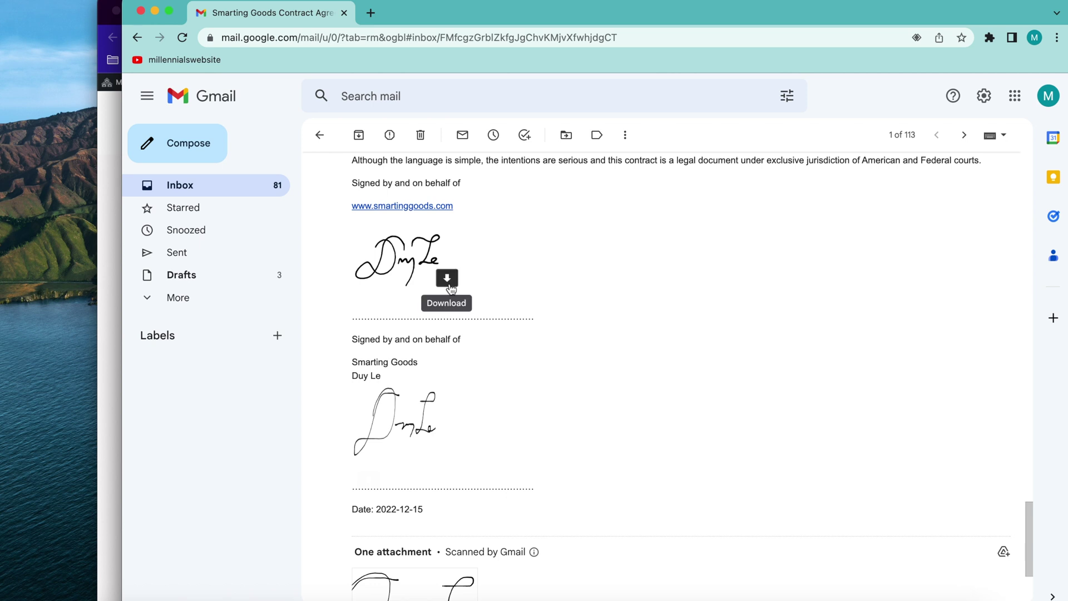
scroll(429, 295, "up", 1)
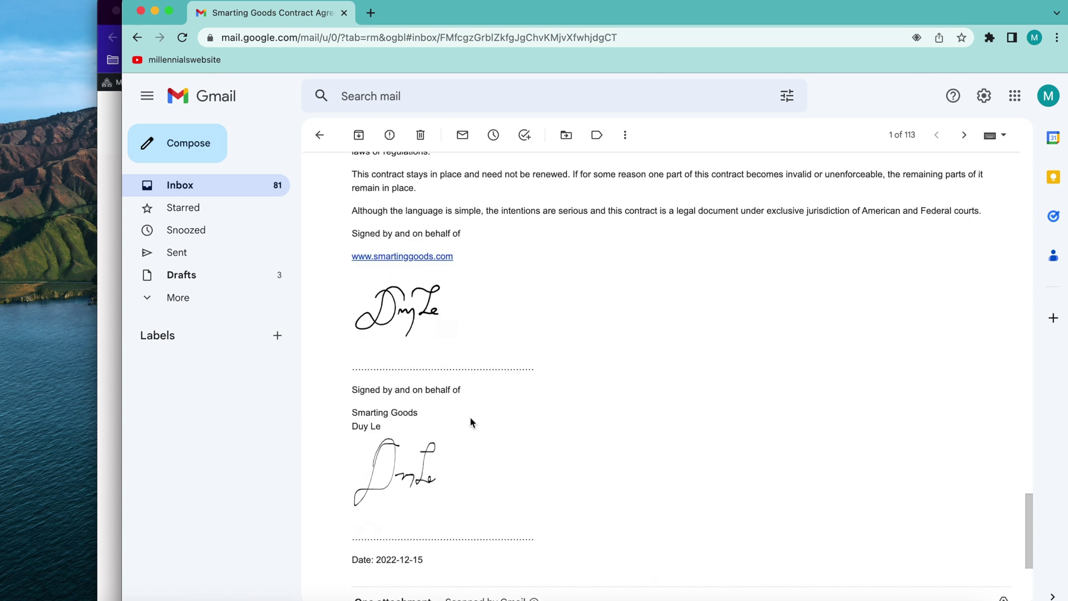
scroll(470, 420, "down", 3)
scroll(448, 414, "down", 1)
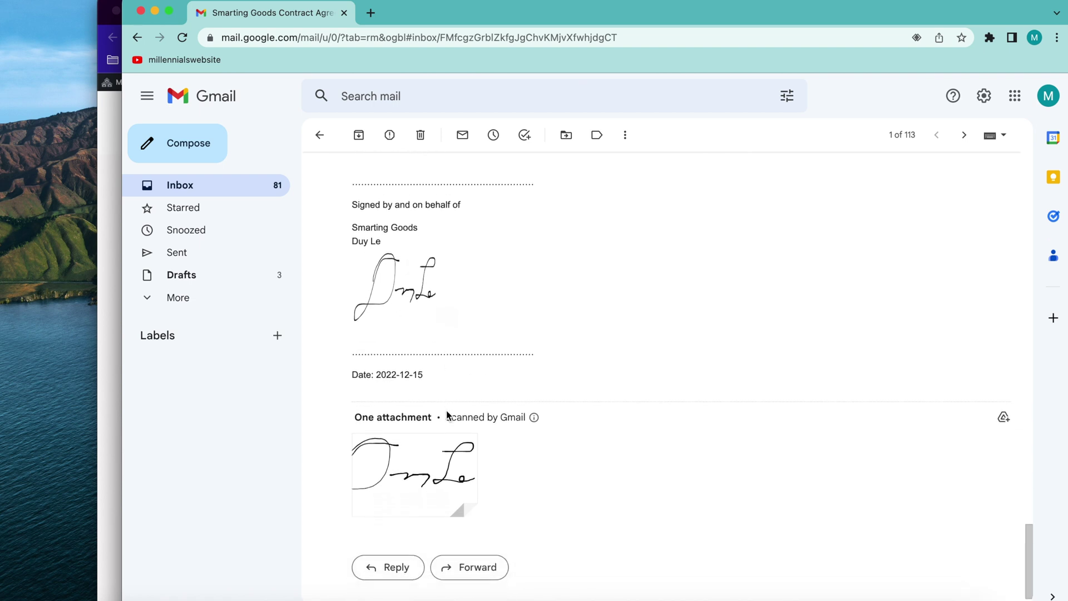
scroll(503, 462, "down", 1)
mouse_move(423, 442)
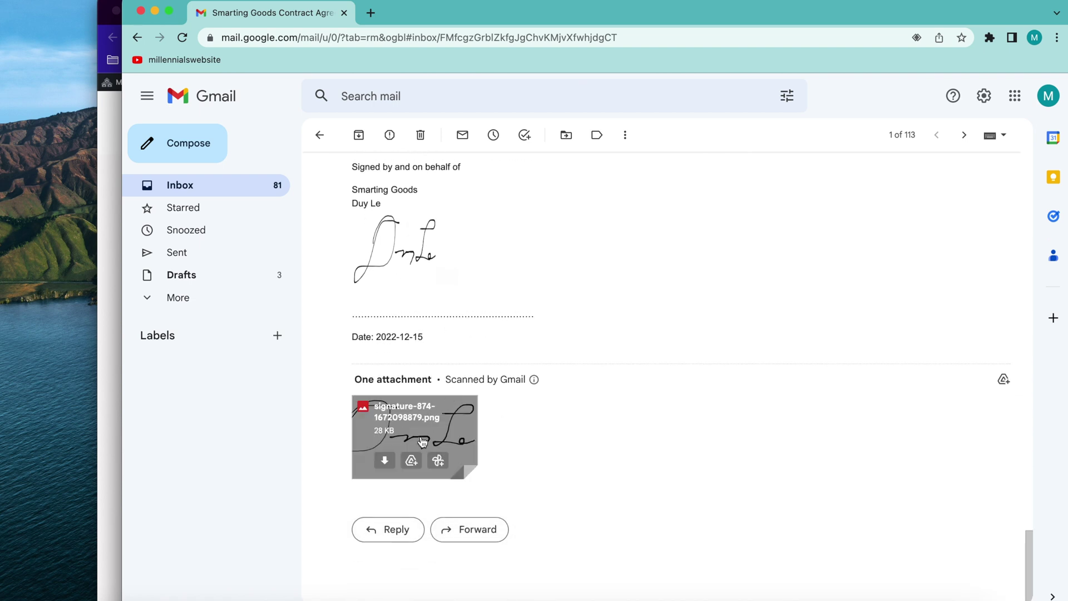
scroll(623, 406, "up", 20)
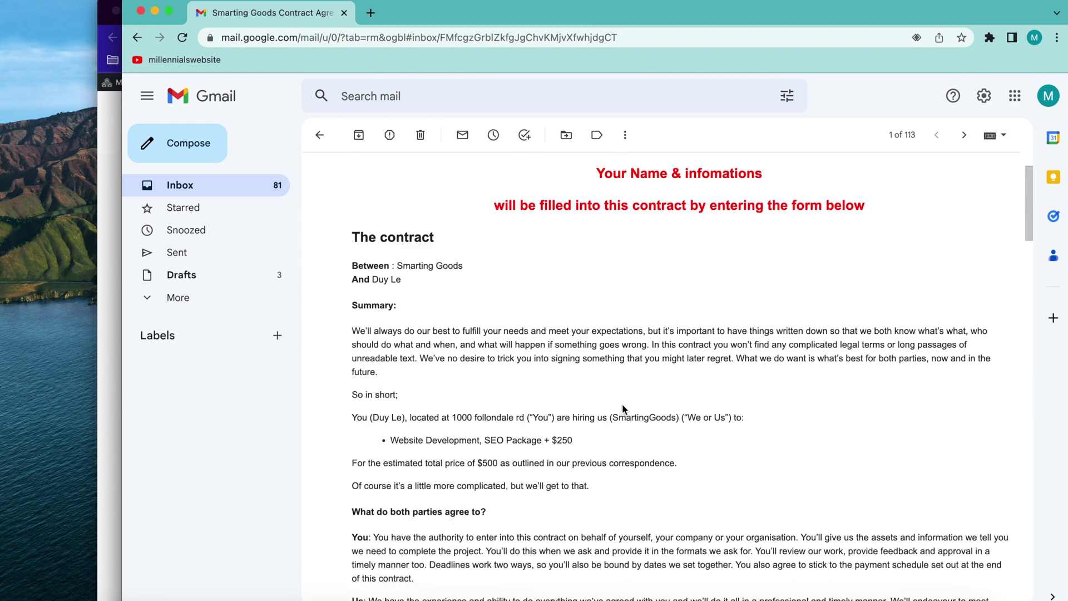
scroll(622, 406, "down", 5)
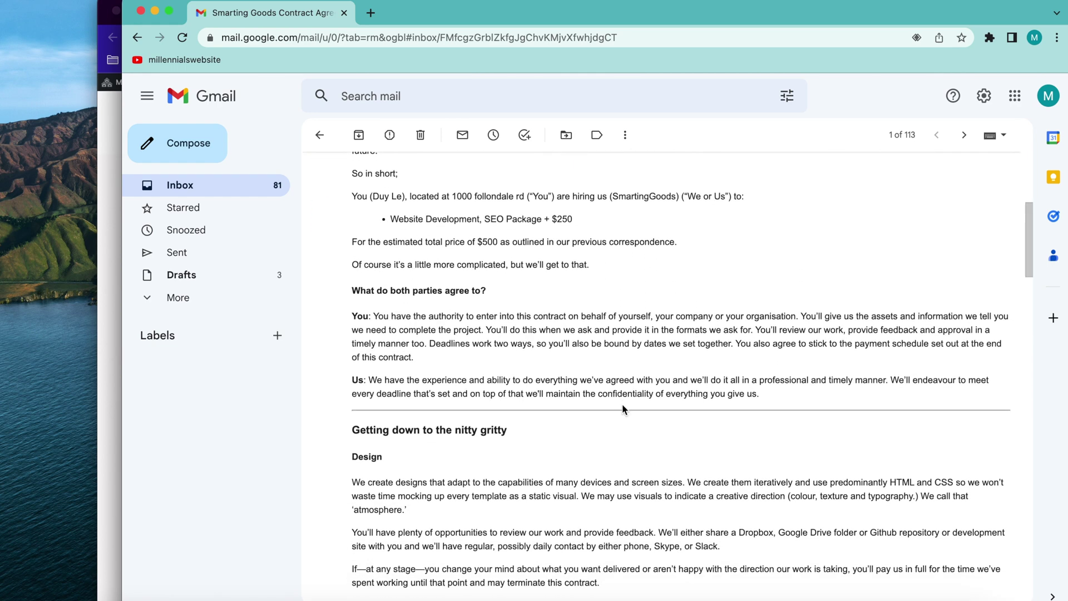
Return to the browser window with the contract page and open the Smarting Goods WordPress dashboard
key("ctrl+Up")
left_click(338, 208)
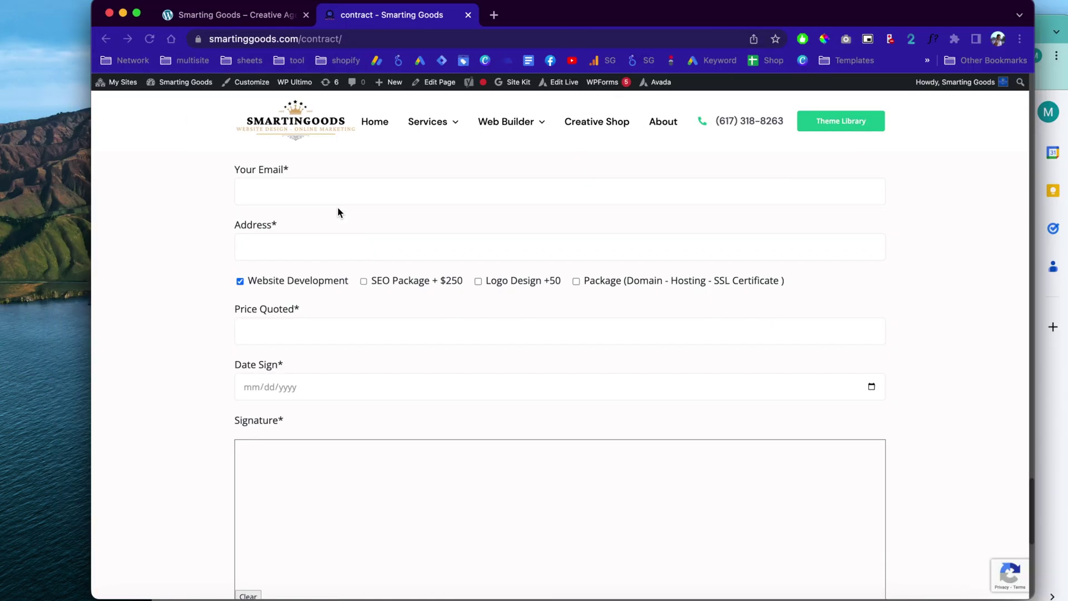
scroll(298, 226, "up", 10)
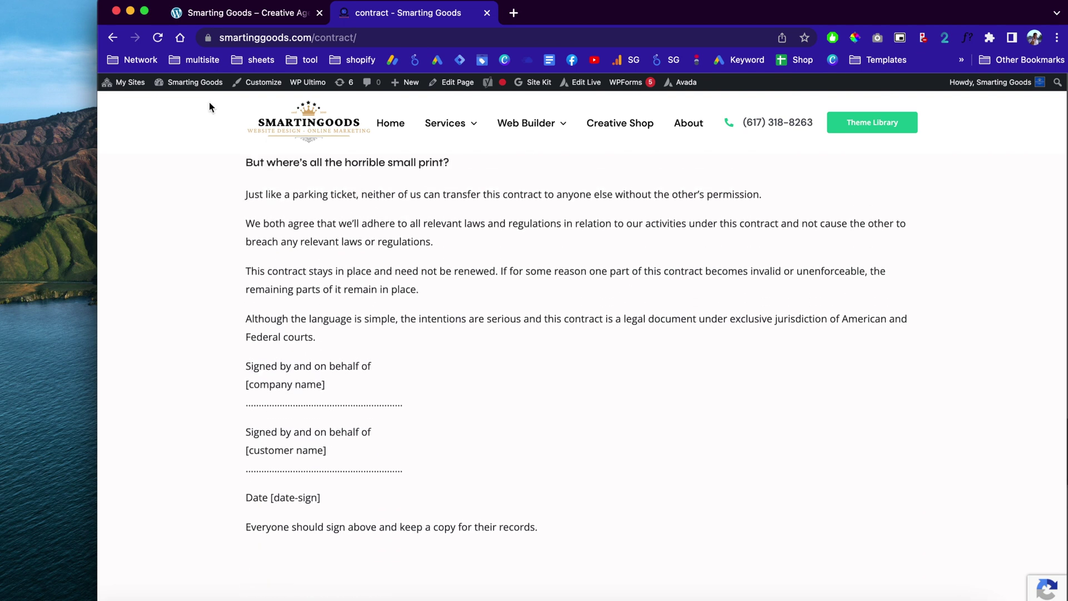
mouse_move(200, 94)
left_click(170, 101)
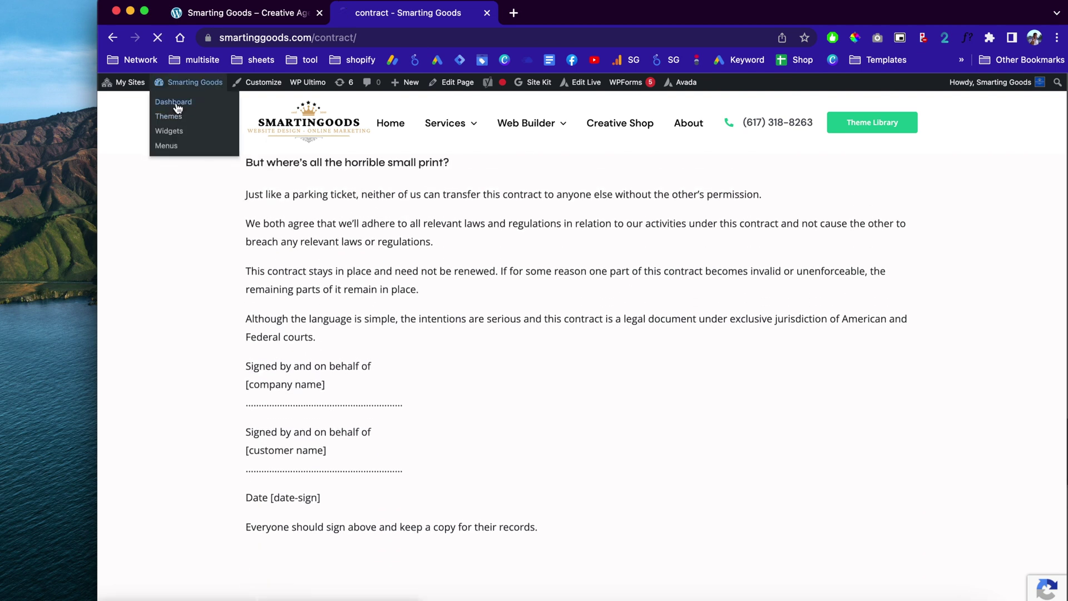
Go to the site's Contact Forms list and open Contact form 1 for editing
scroll(423, 306, "down", 5)
scroll(392, 343, "down", 1)
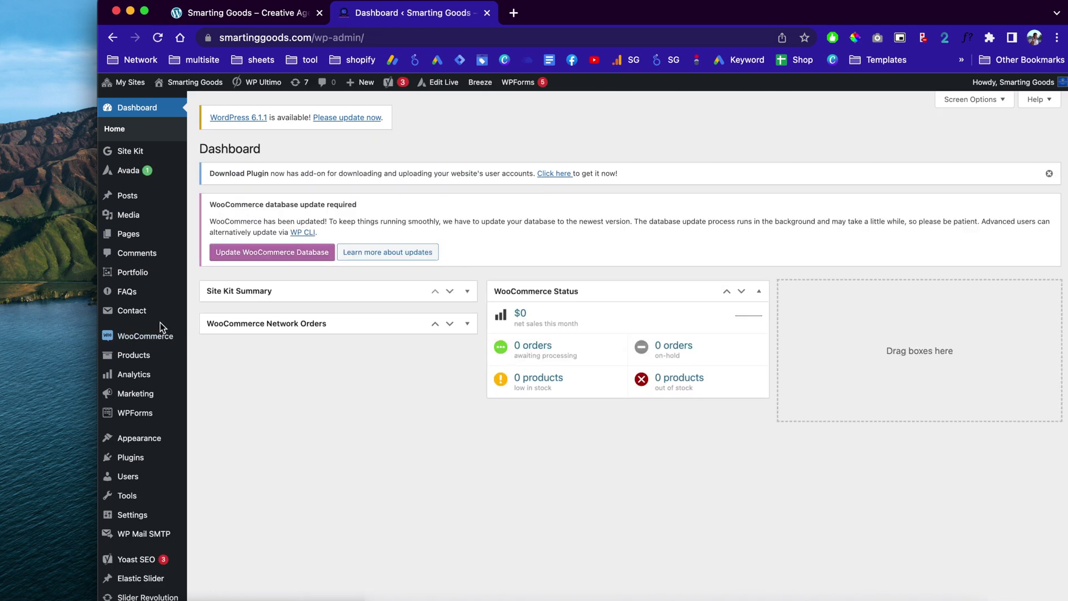
mouse_move(150, 320)
left_click(205, 330)
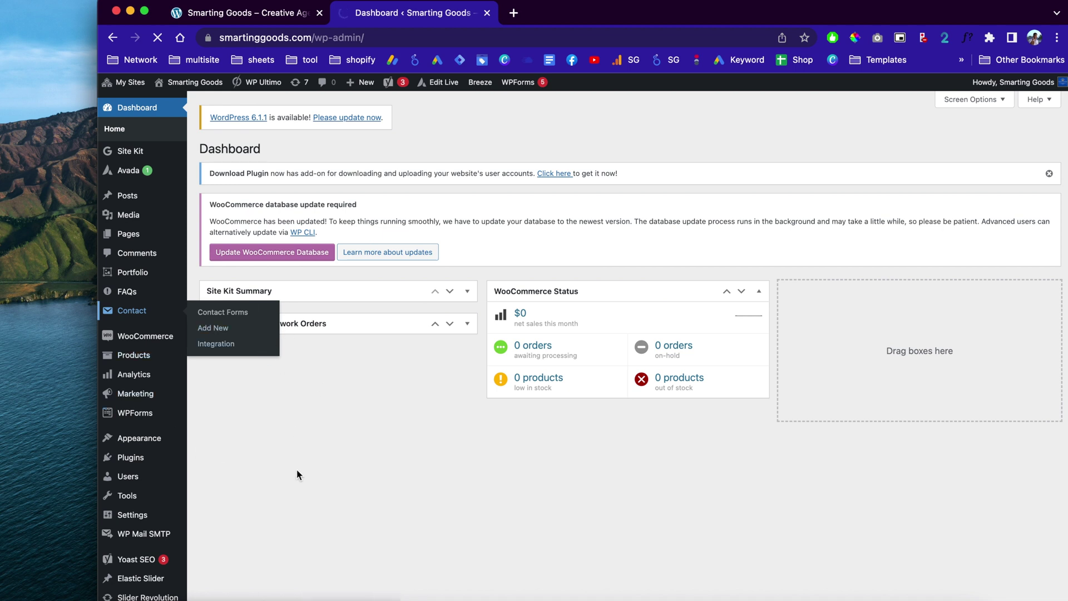
scroll(296, 469, "down", 2)
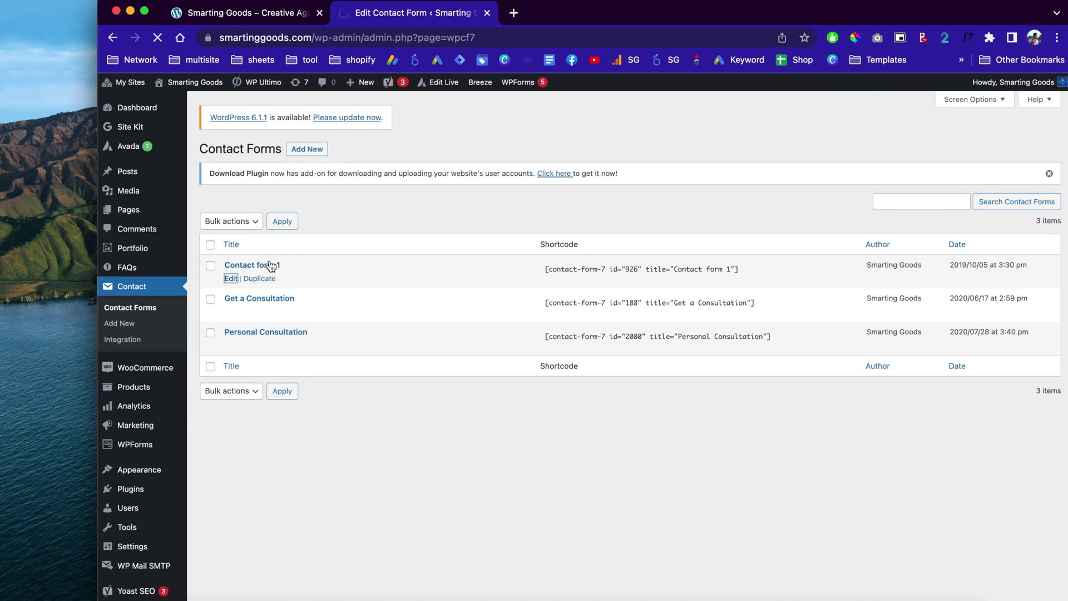
Examine the form template of Contact form 1, highlighting the Client Informations heading and the customer-name field code
scroll(383, 305, "down", 1)
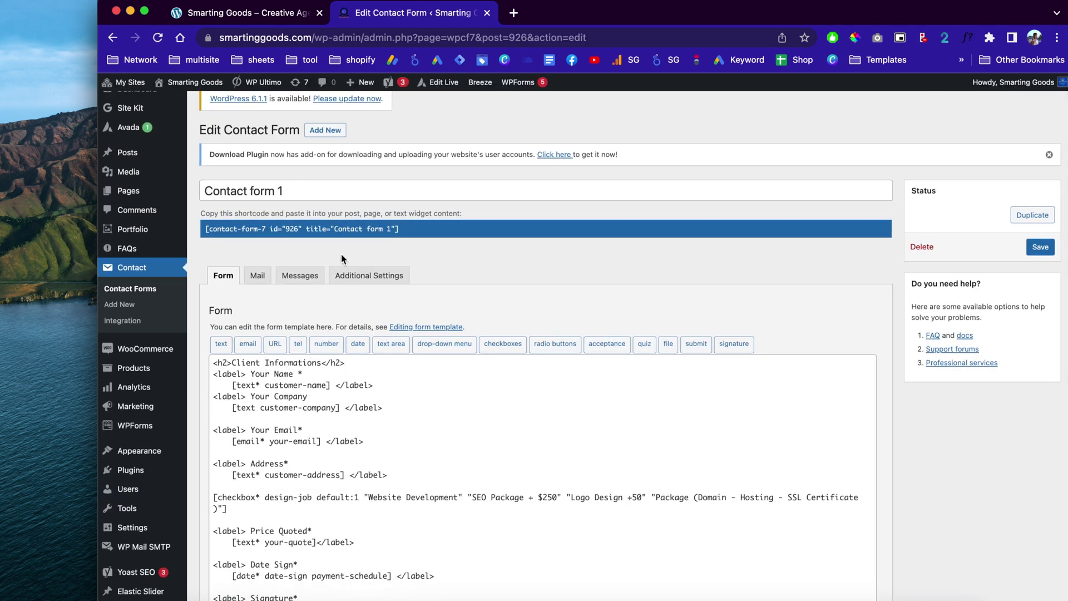
scroll(342, 254, "down", 5)
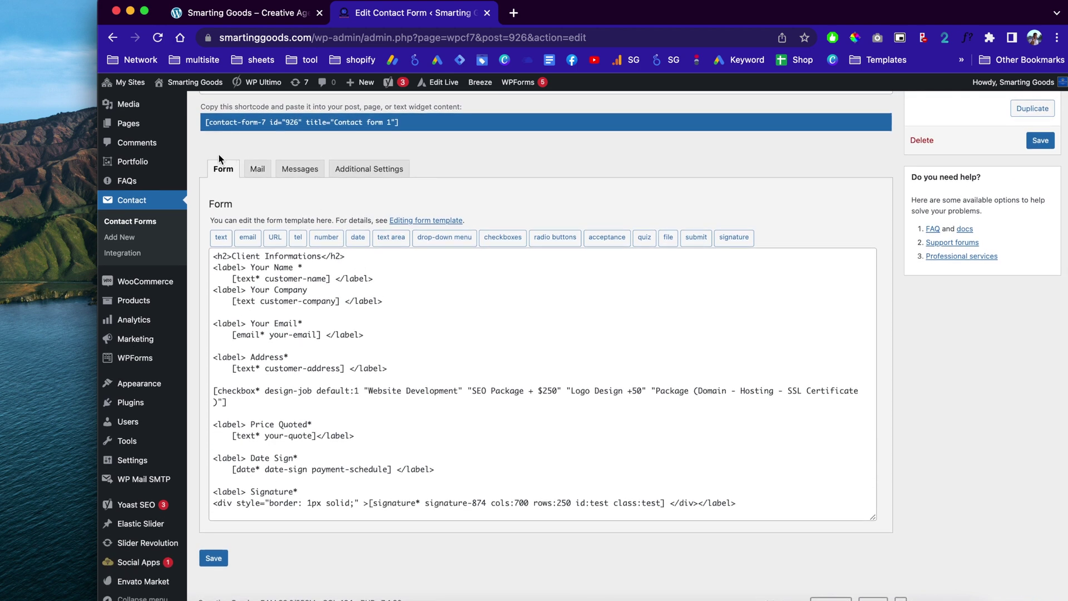
left_click(215, 254)
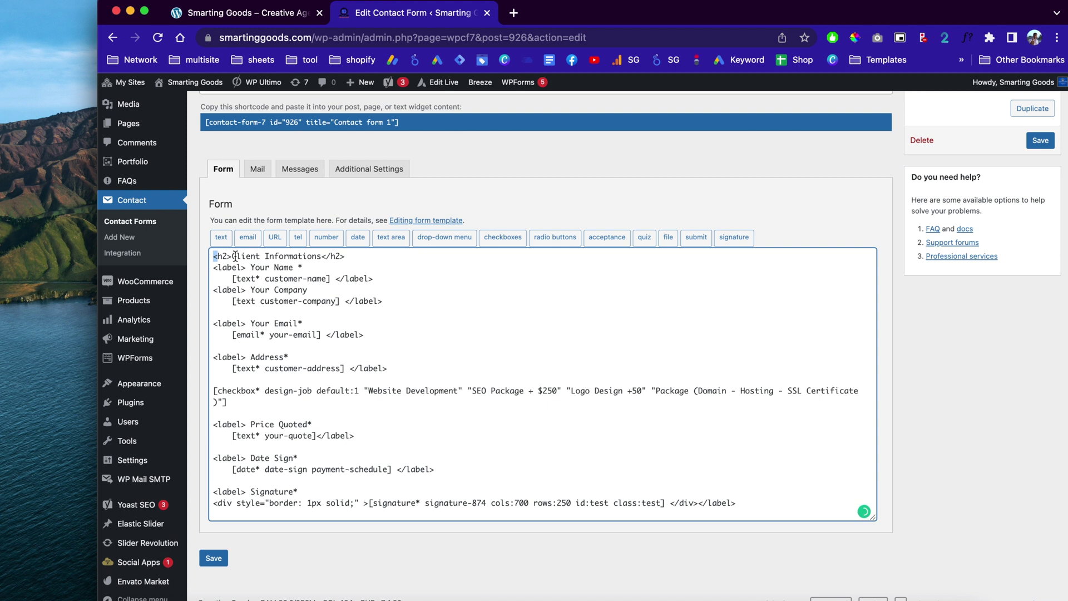
left_click_drag(233, 258, 327, 264)
left_click(328, 265)
left_click_drag(231, 278, 378, 278)
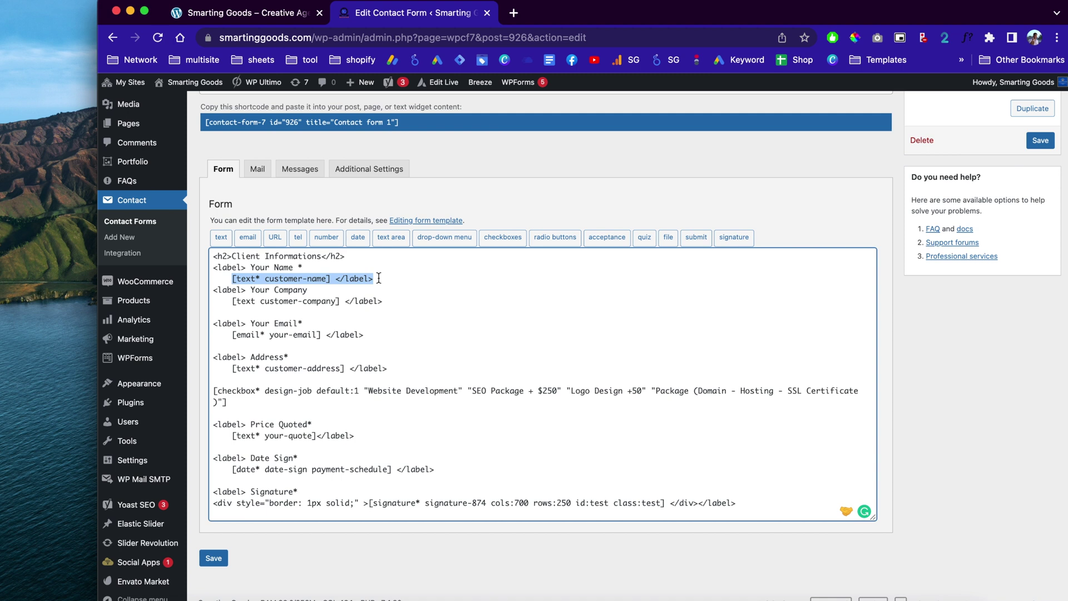
left_click(379, 278)
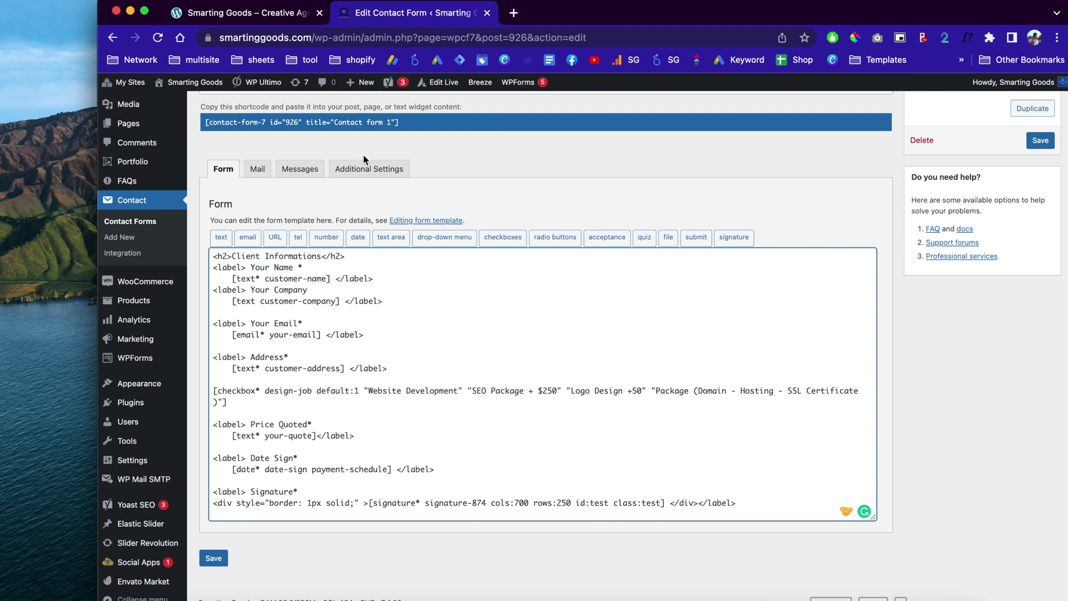
Open the live contract page at smartinggoods.com/contract in a new browser tab, keeping the form editor open
left_click(514, 14)
type("s")
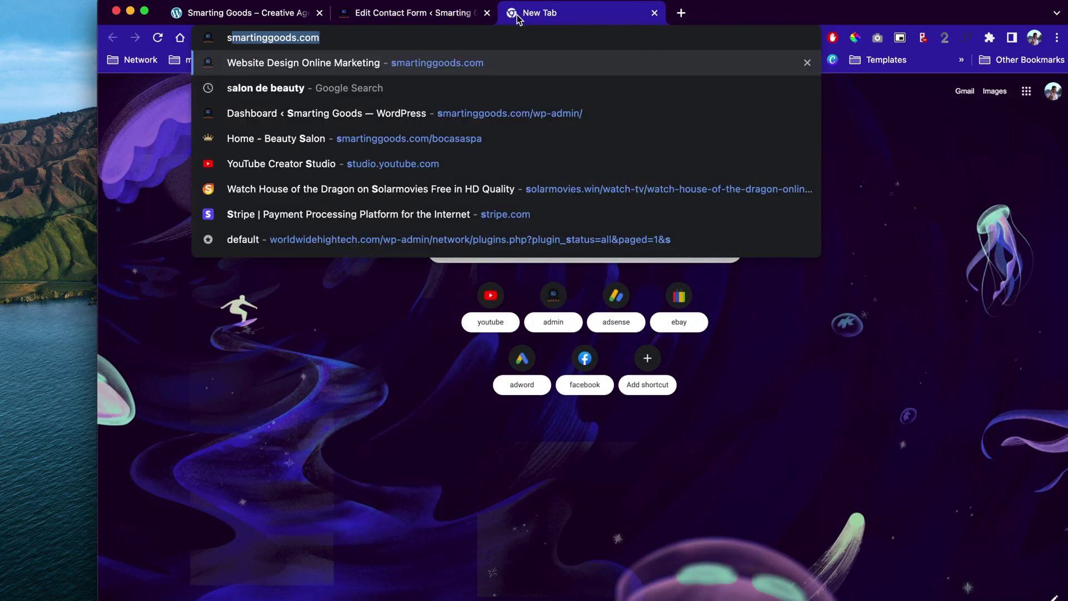
key("Right")
type("/contract")
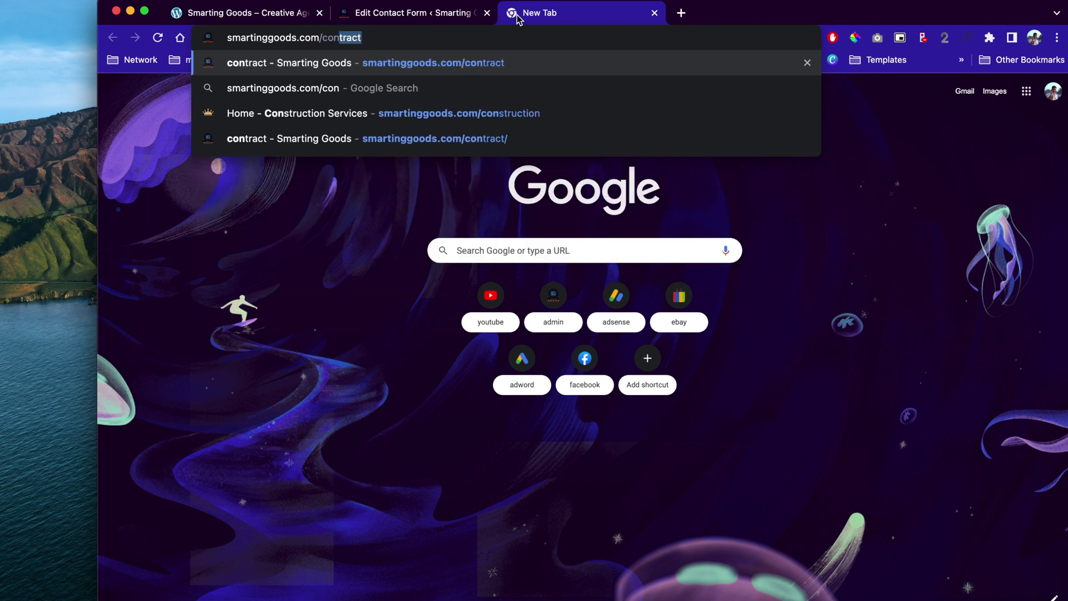
key("Return")
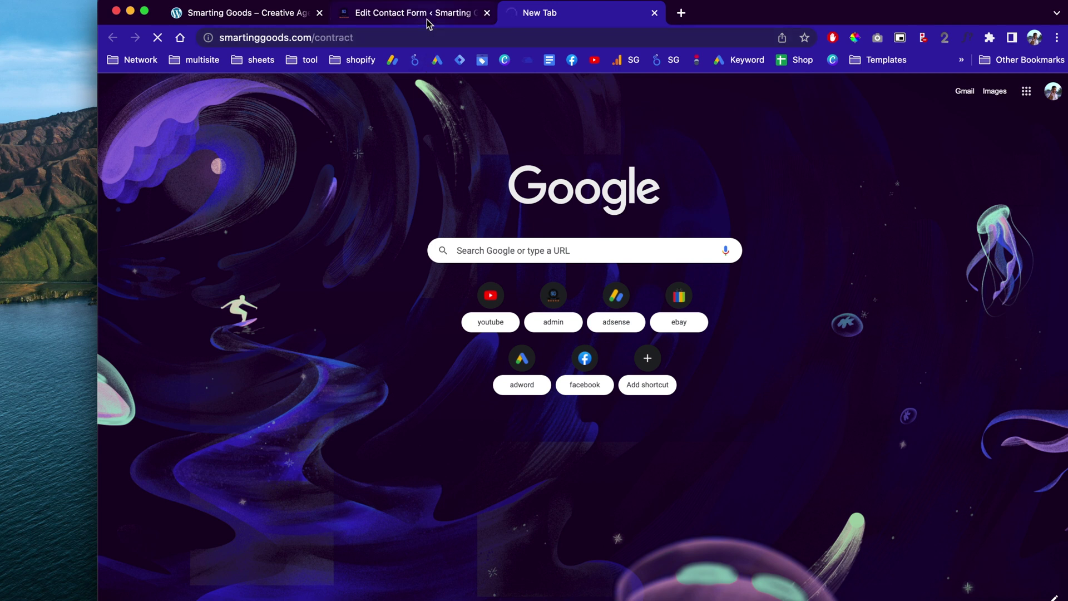
left_click(406, 20)
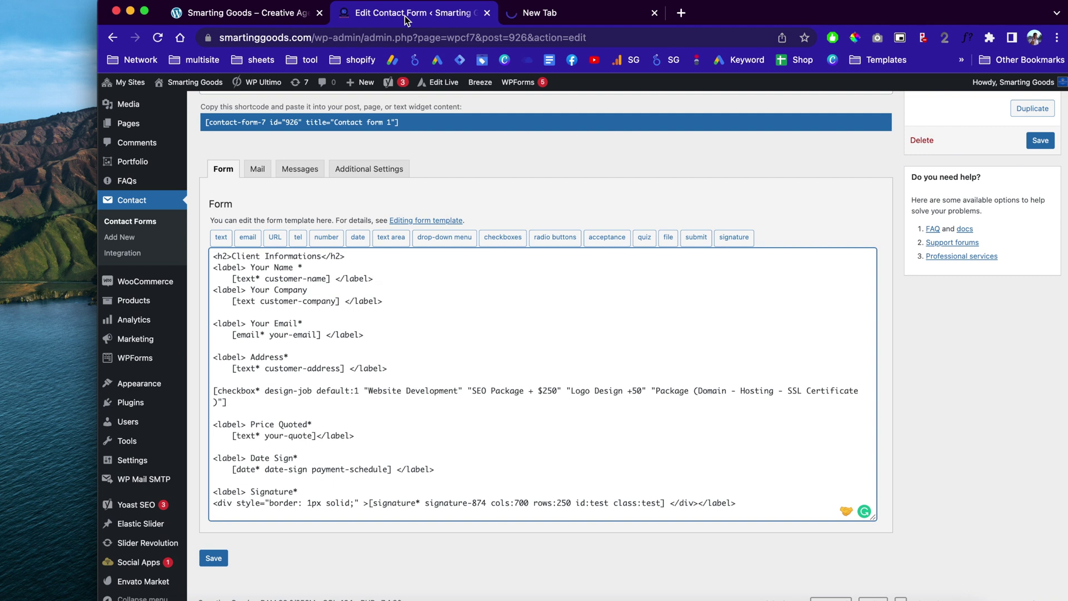
left_click(540, 17)
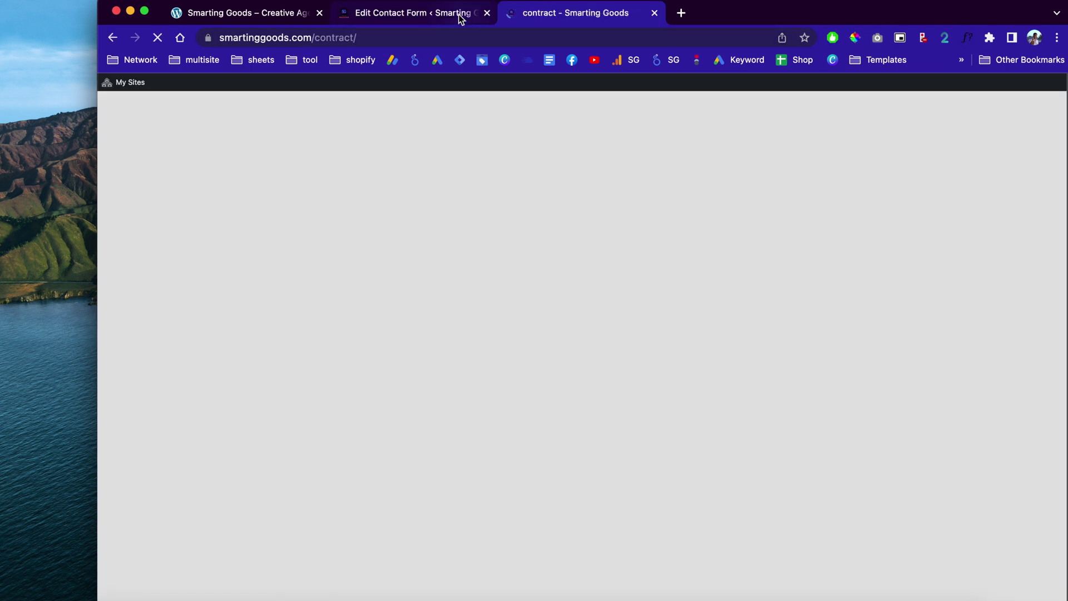
Return to the form editor and highlight the full shortcode of Contact form 1
left_click(460, 17)
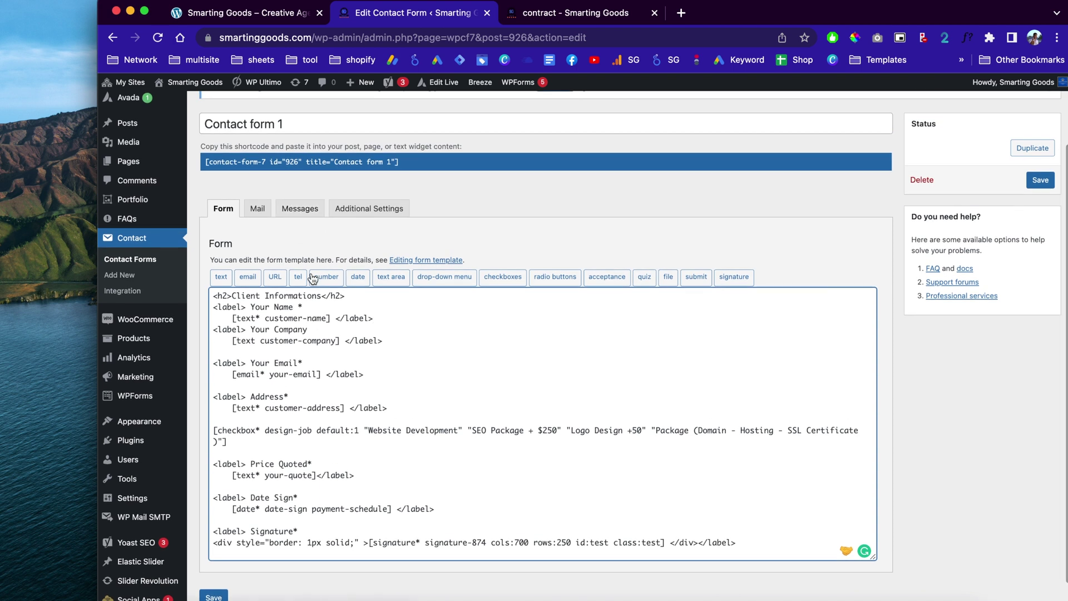
left_click(205, 161)
left_click_drag(204, 161, 405, 163)
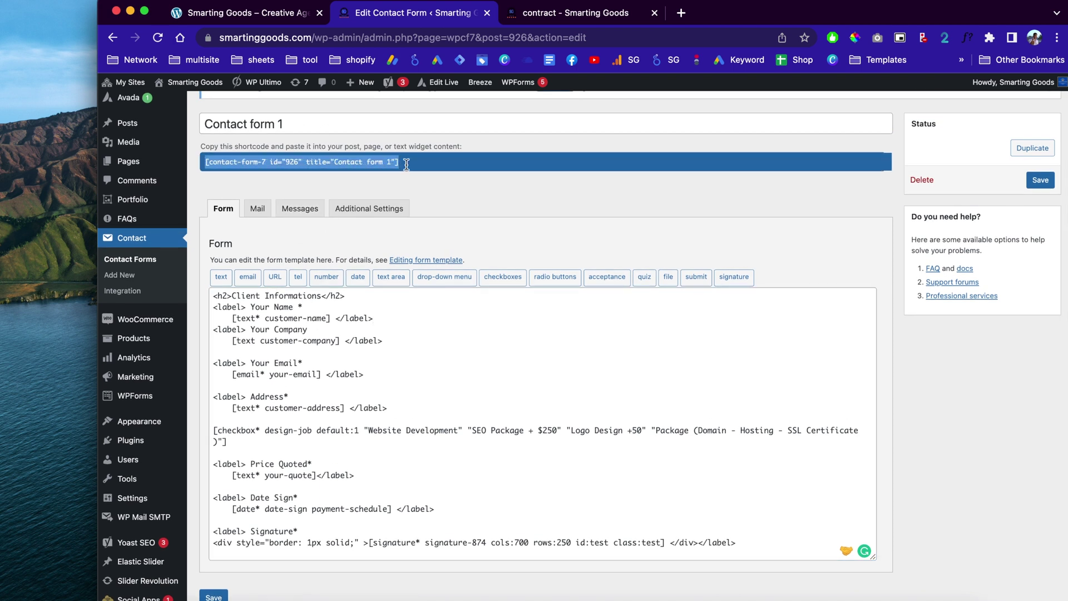
scroll(478, 216, "down", 1)
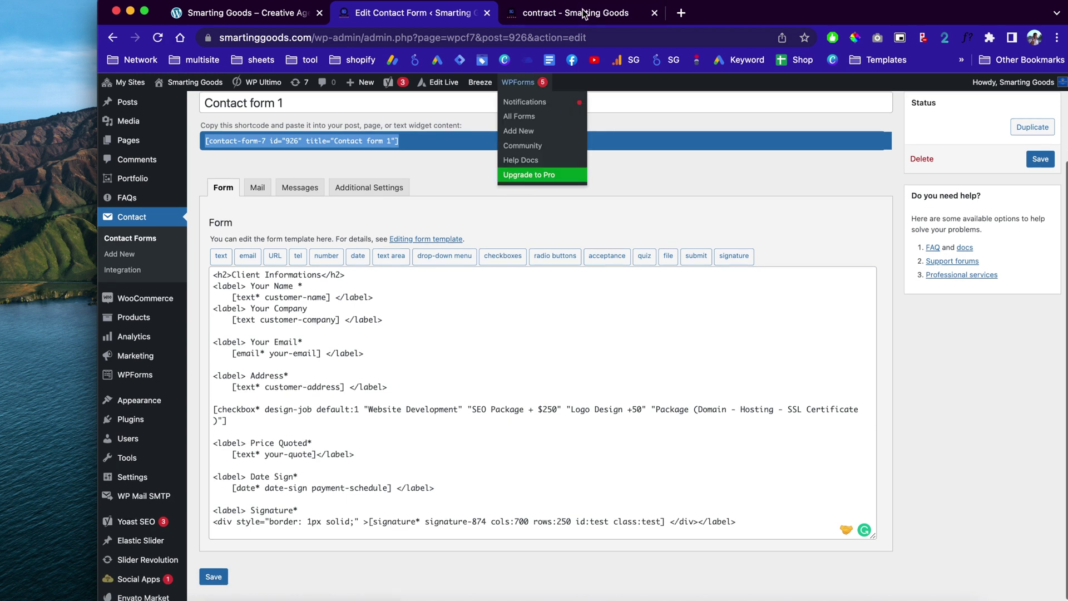
Review the live contract page from its bracketed placeholders down to the Client Informations form and its Your Name field
left_click(584, 14)
scroll(496, 396, "down", 3)
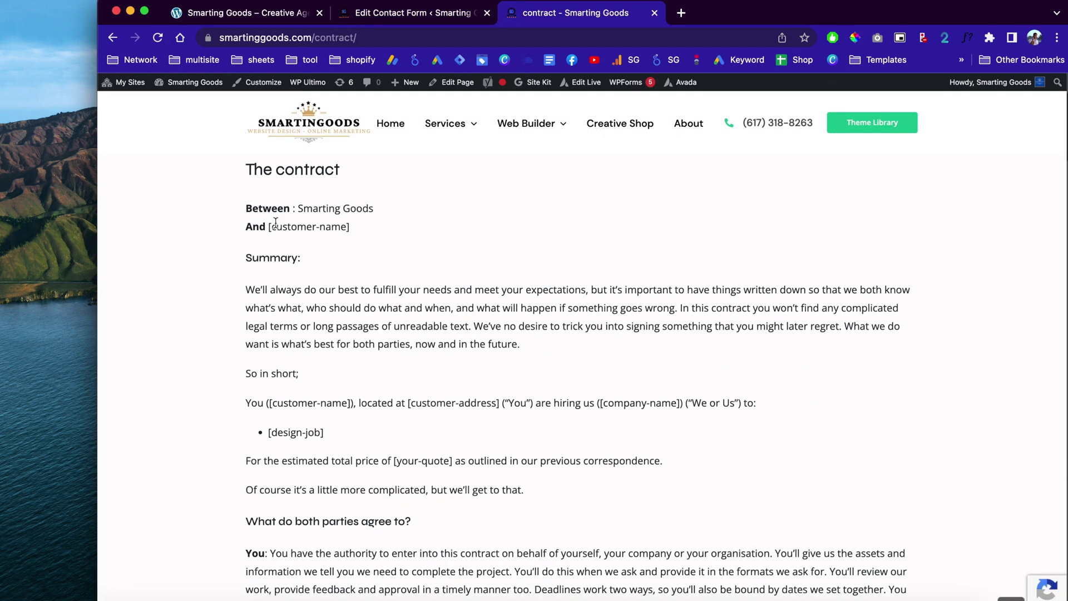
scroll(284, 206, "down", 5)
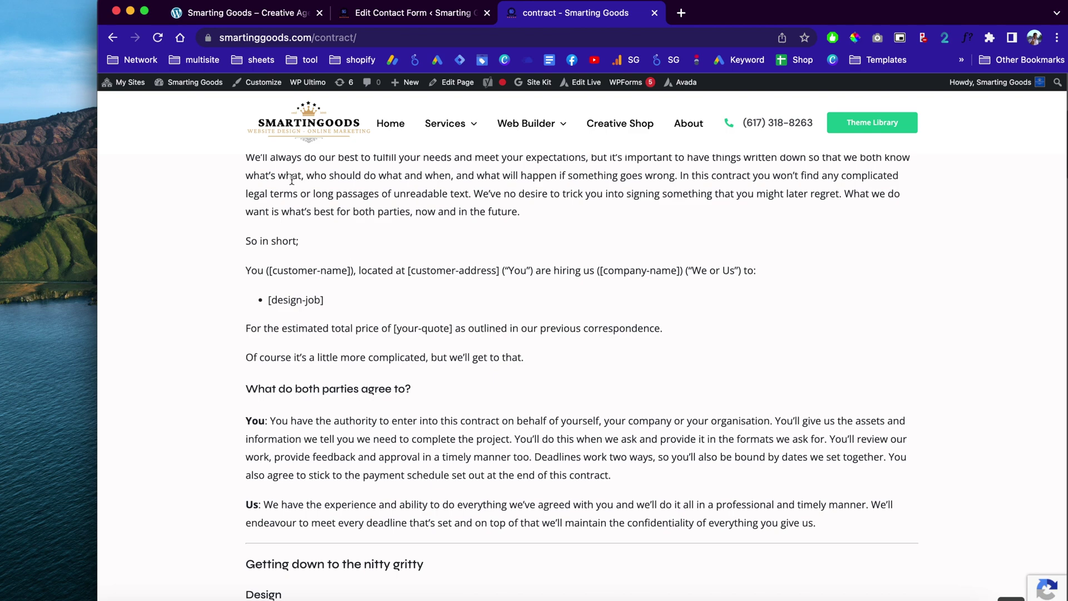
scroll(292, 180, "down", 20)
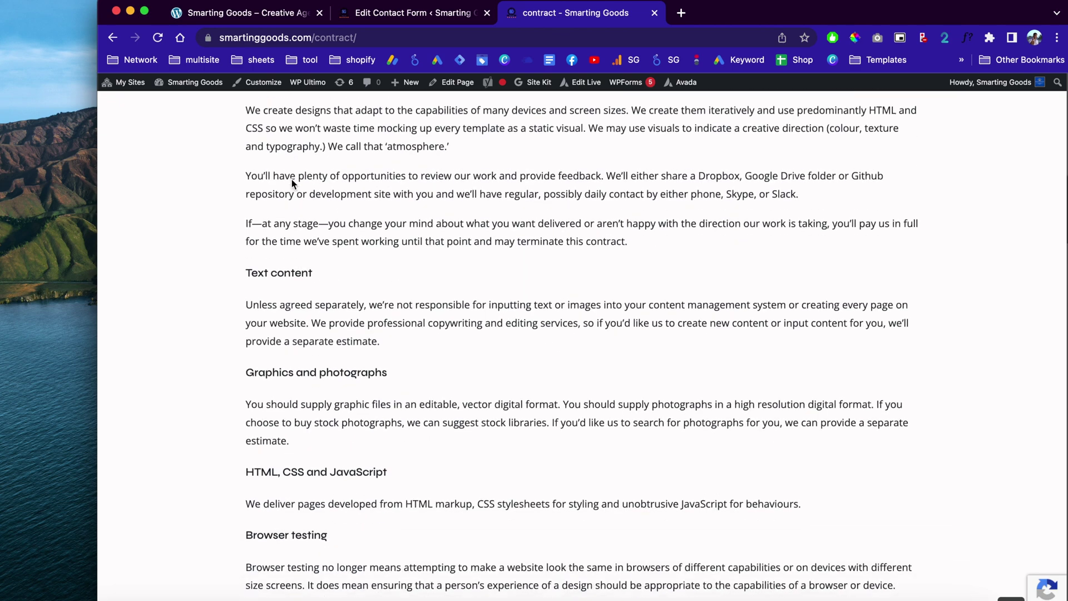
scroll(402, 359, "down", 20)
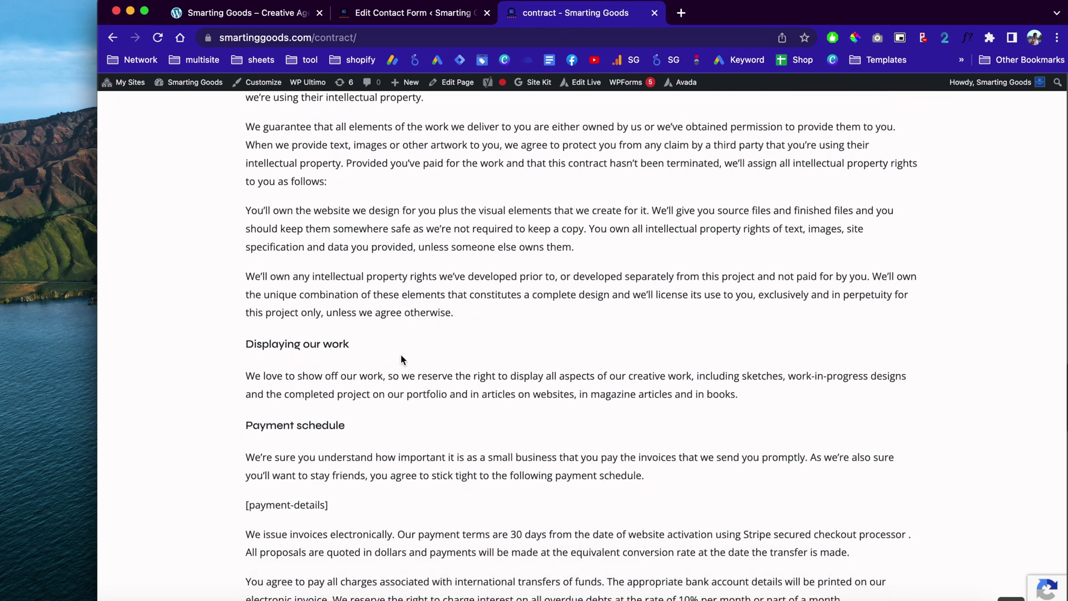
scroll(401, 354, "down", 4)
scroll(401, 353, "up", 5)
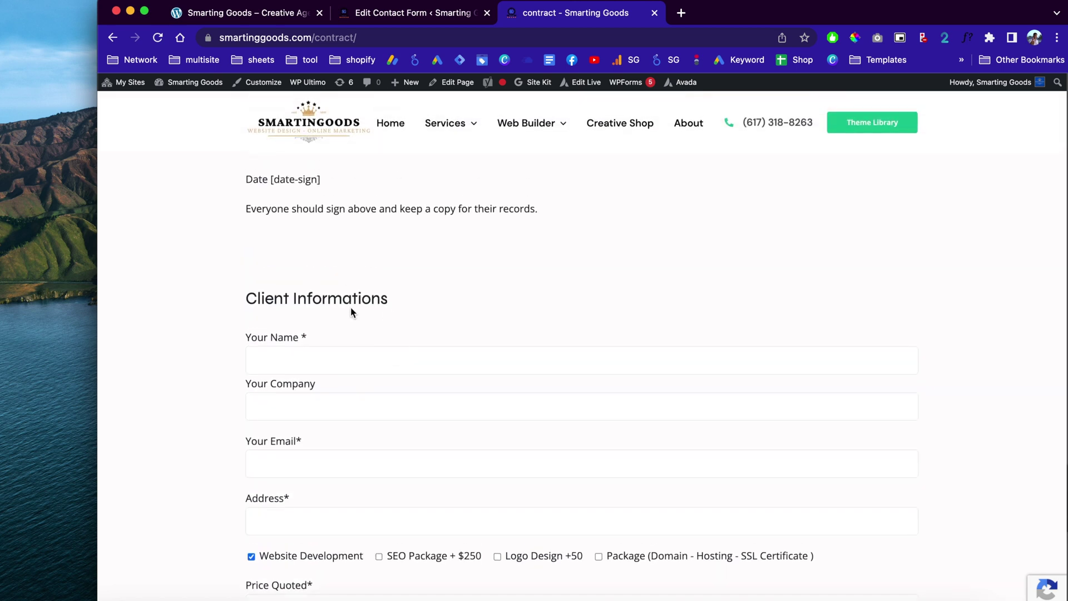
scroll(308, 343, "down", 4)
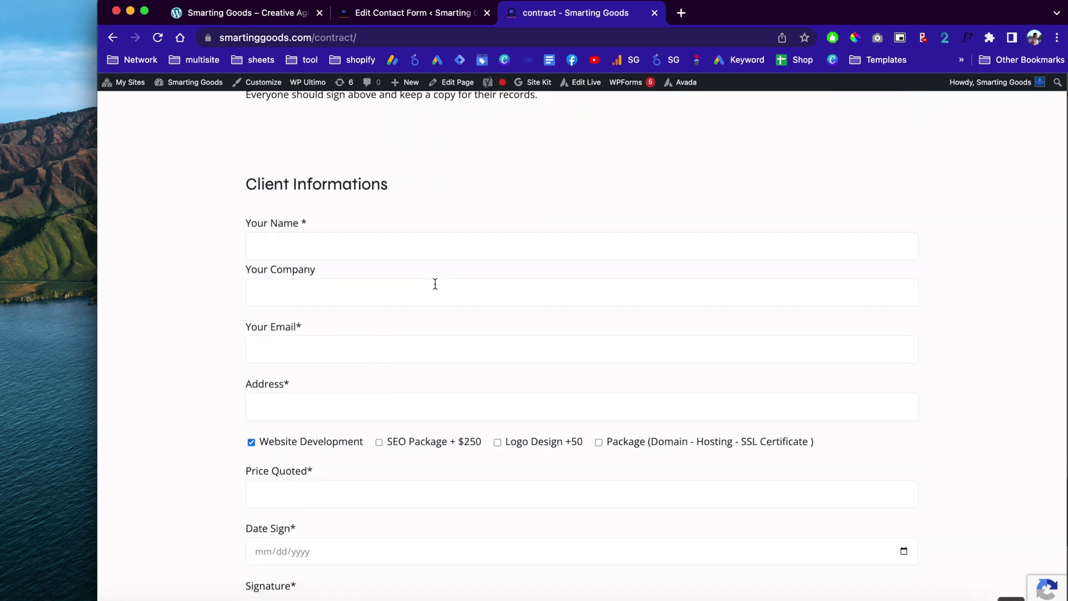
scroll(415, 382, "down", 3)
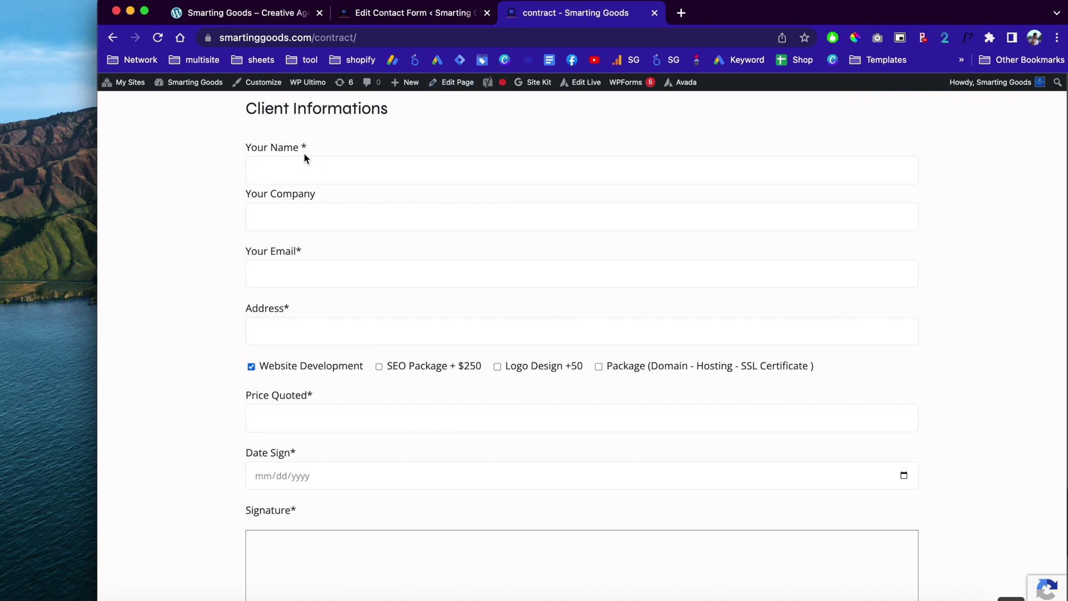
left_click_drag(236, 164, 235, 152)
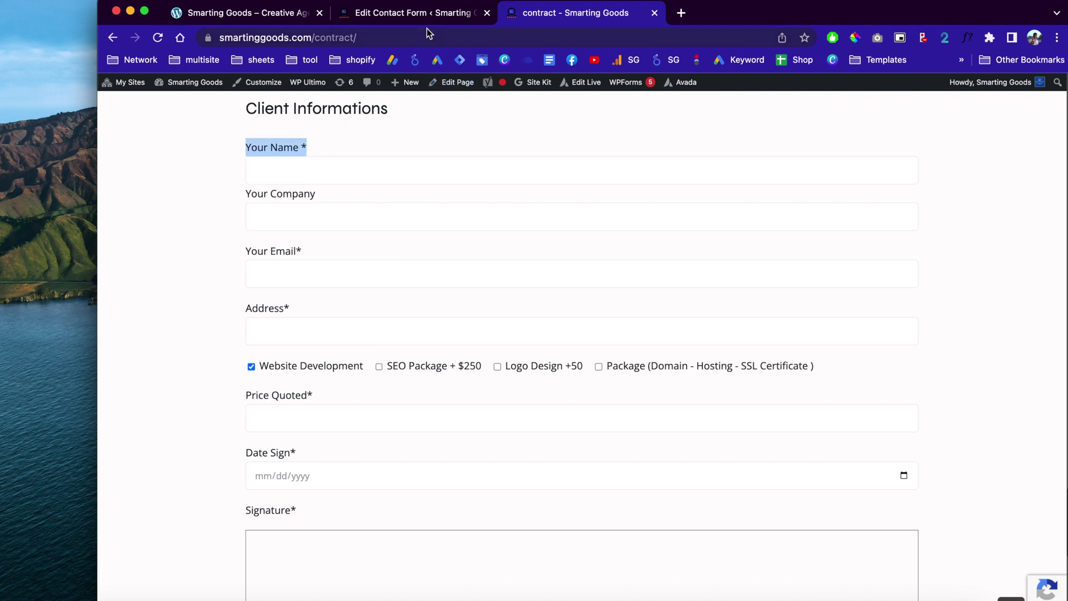
left_click(305, 171)
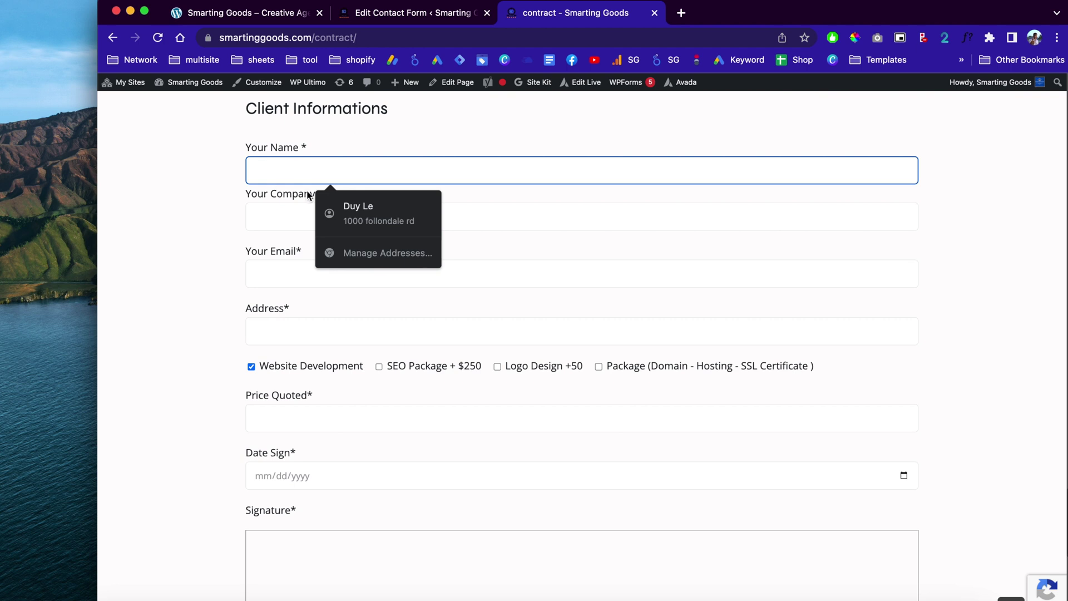
Go back to the form editor and examine the template's field codes, from Client Informations to the payment-details checkbox
left_click(414, 13)
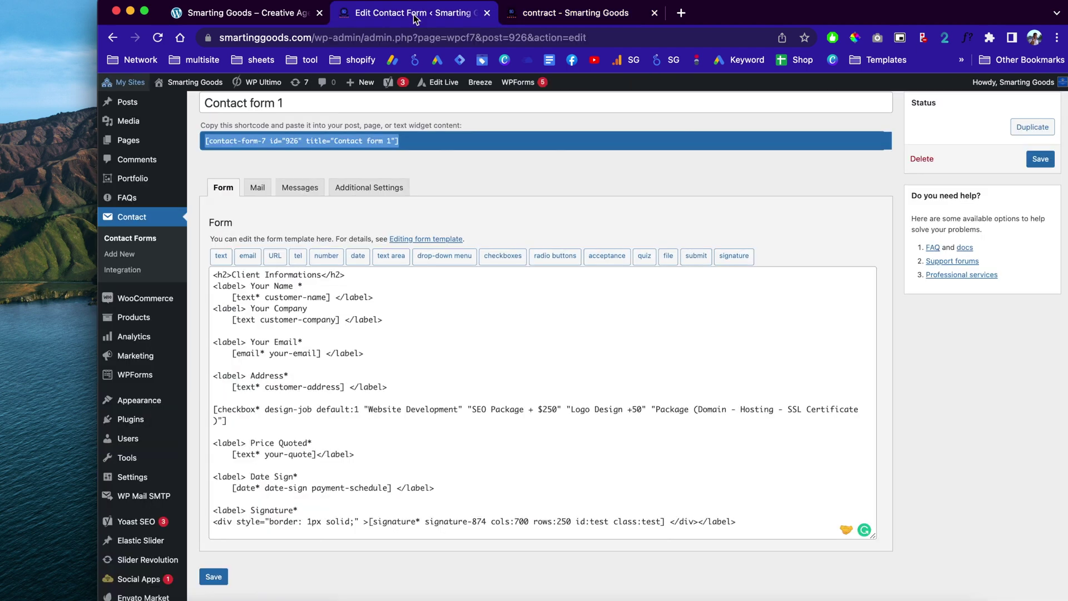
scroll(392, 245, "down", 1)
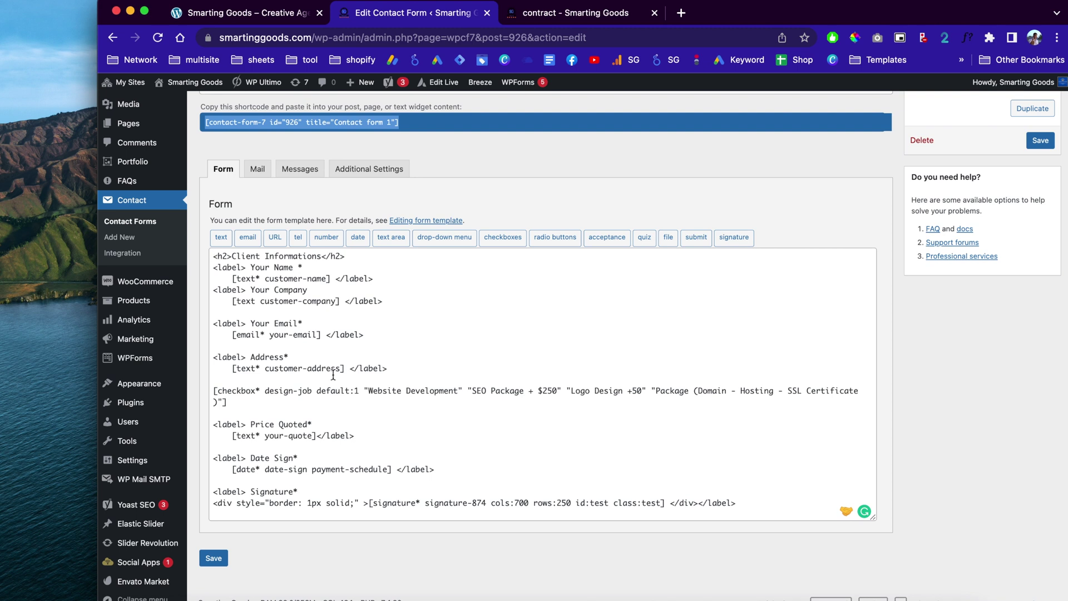
type("[checkbox* payment-details \"You agree to pay the upfront cost of 50% price quoted to cover the startup cost of building the website and 50% when the site is completed. \" ]")
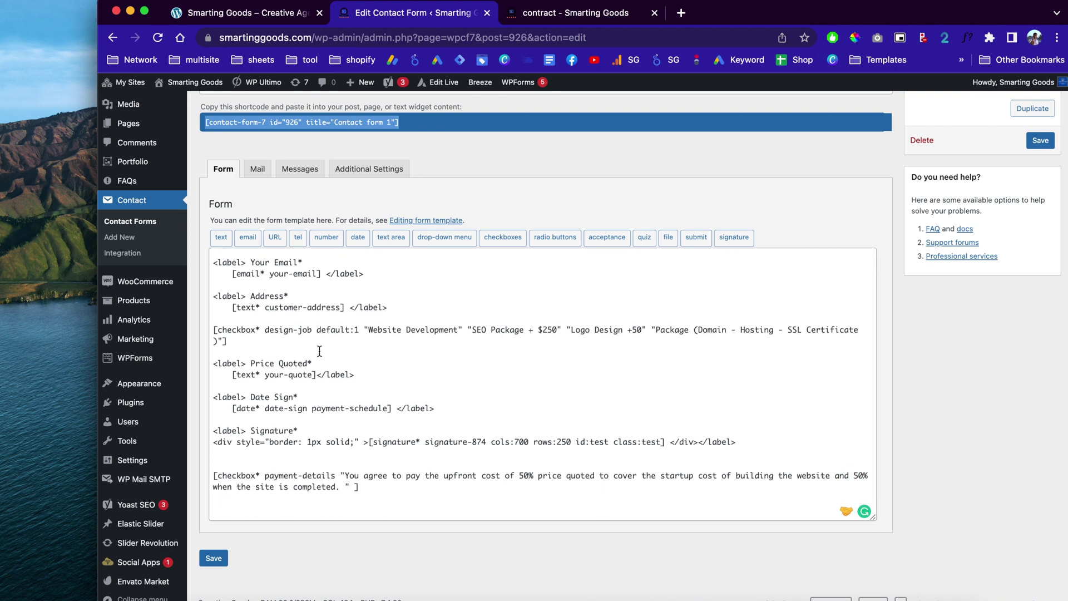
scroll(360, 325, "up", 3)
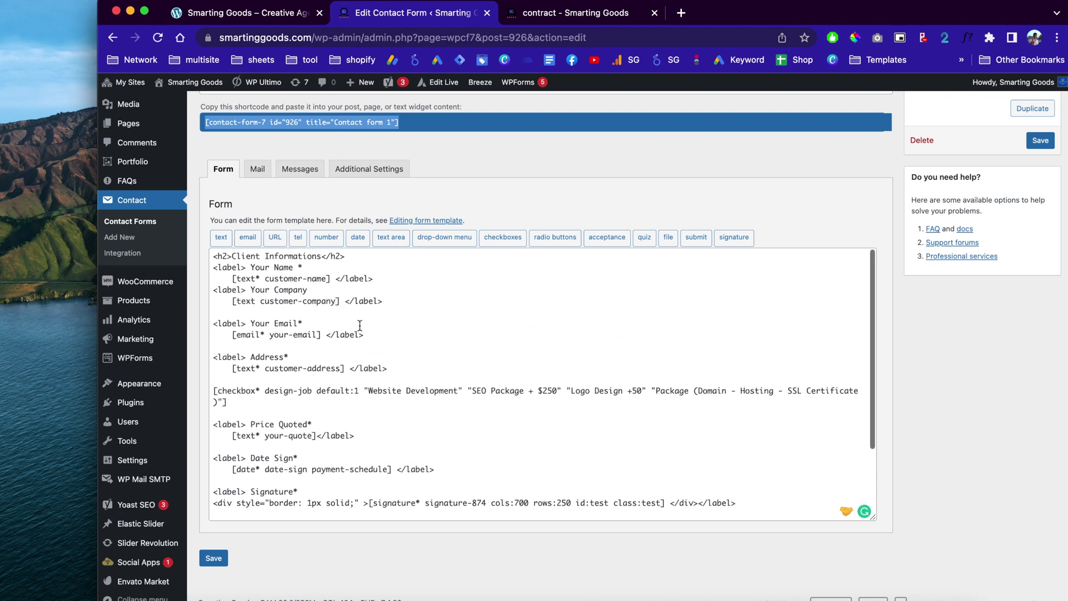
scroll(333, 306, "down", 3)
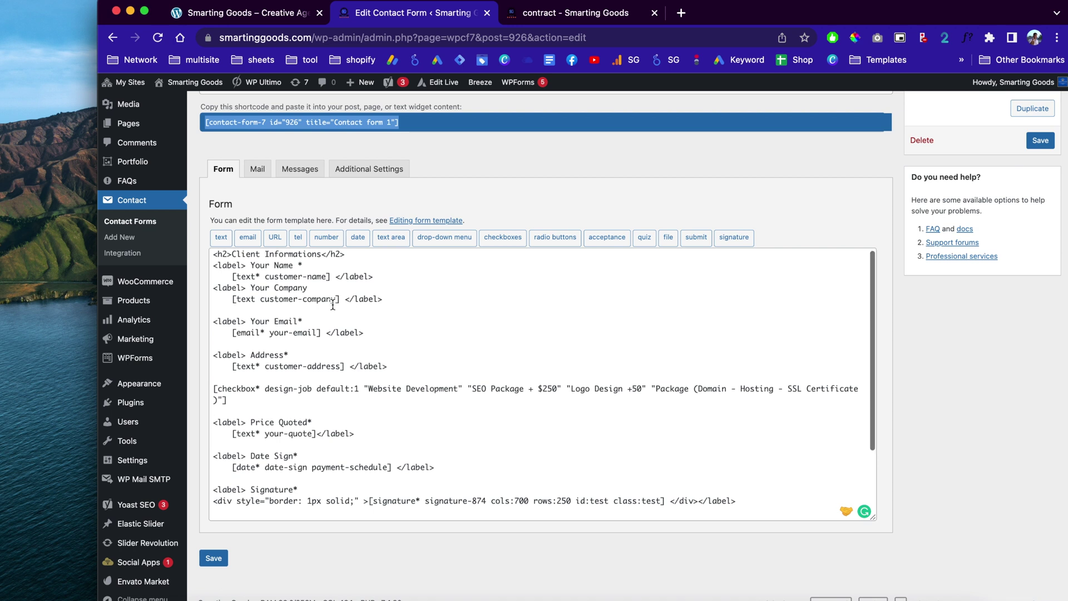
scroll(311, 290, "up", 3)
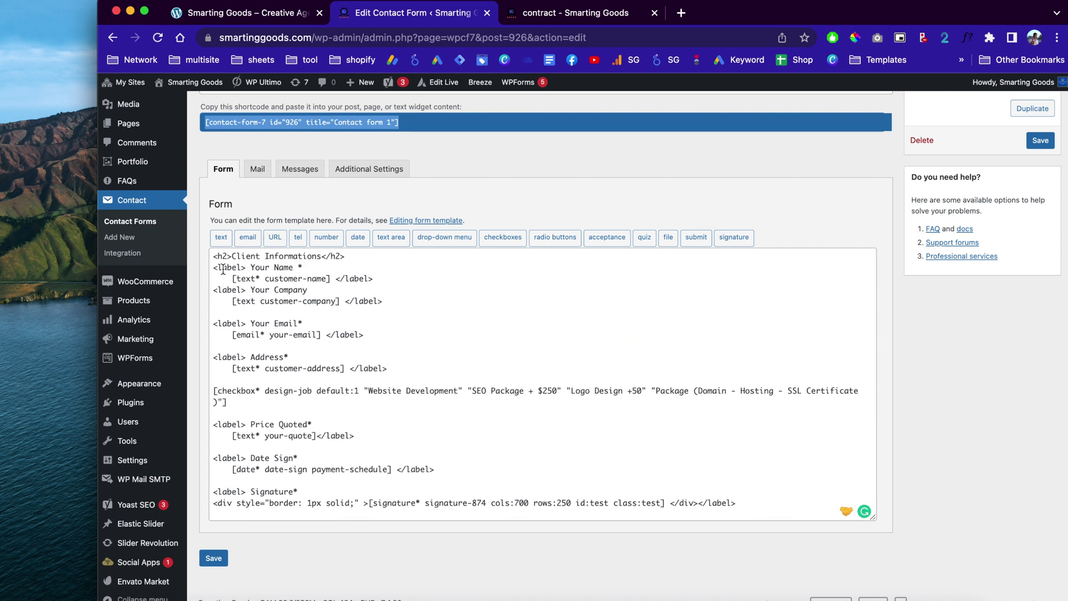
Highlight the Your Name label and its customer-name tag in the form template, and compare them with the available mail-tags
left_click_drag(253, 266, 301, 268)
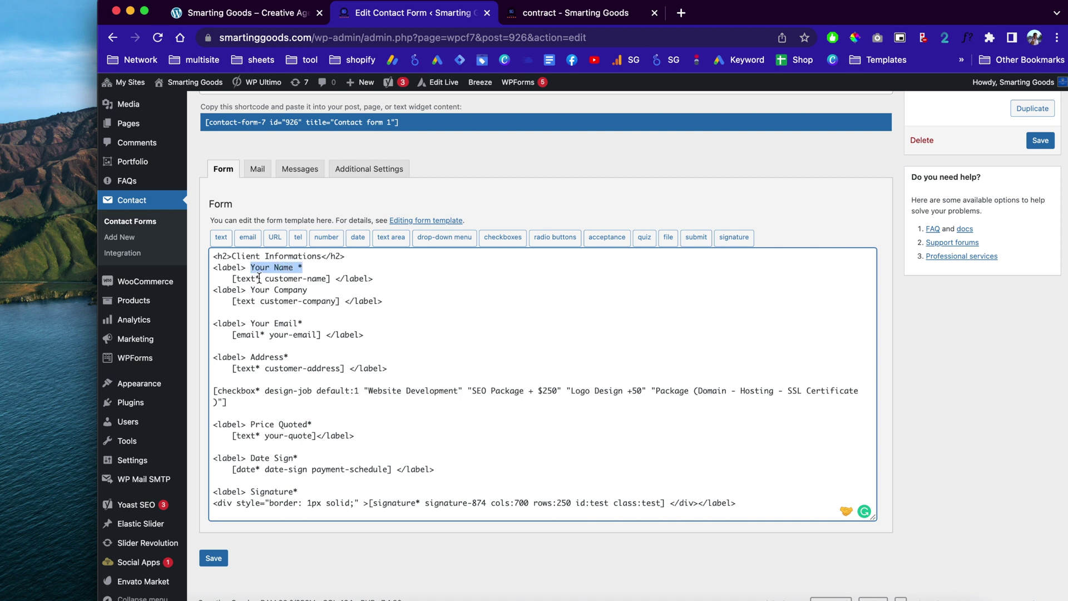
left_click_drag(266, 278, 320, 278)
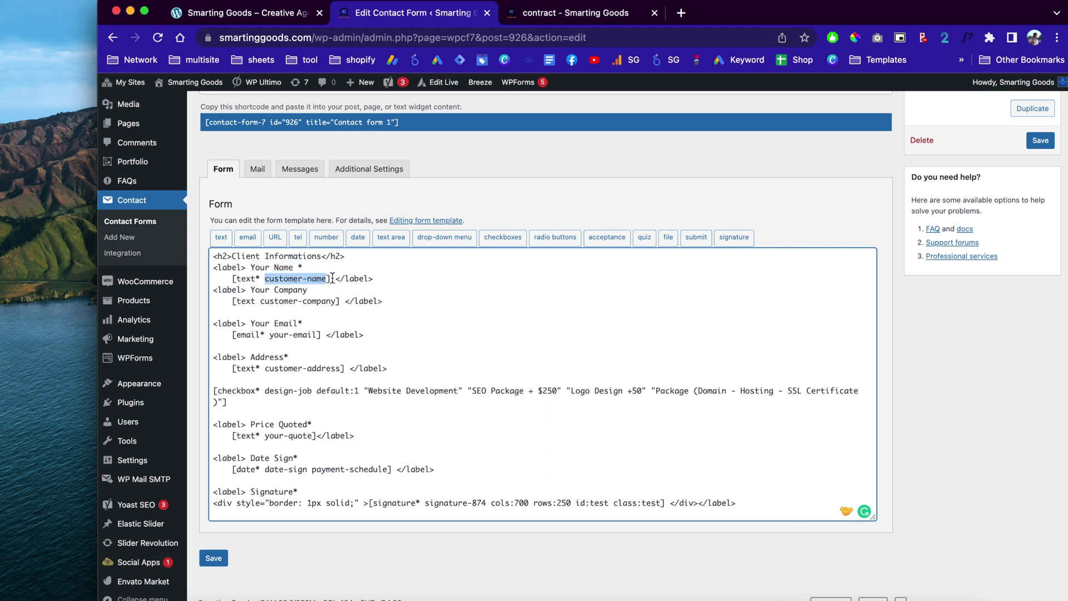
left_click(257, 173)
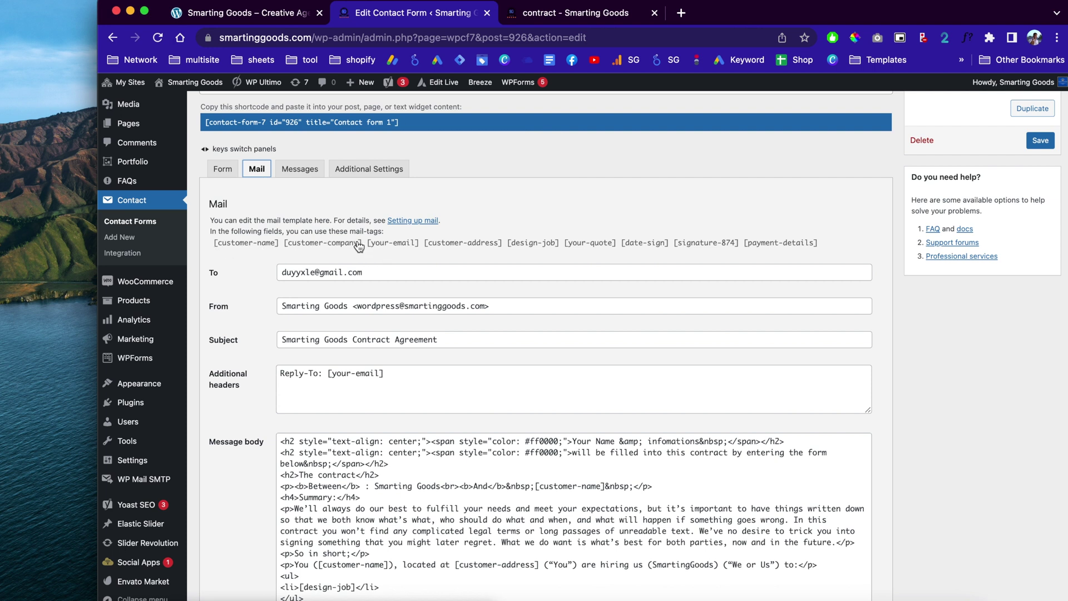
scroll(389, 240, "down", 1)
left_click(223, 136)
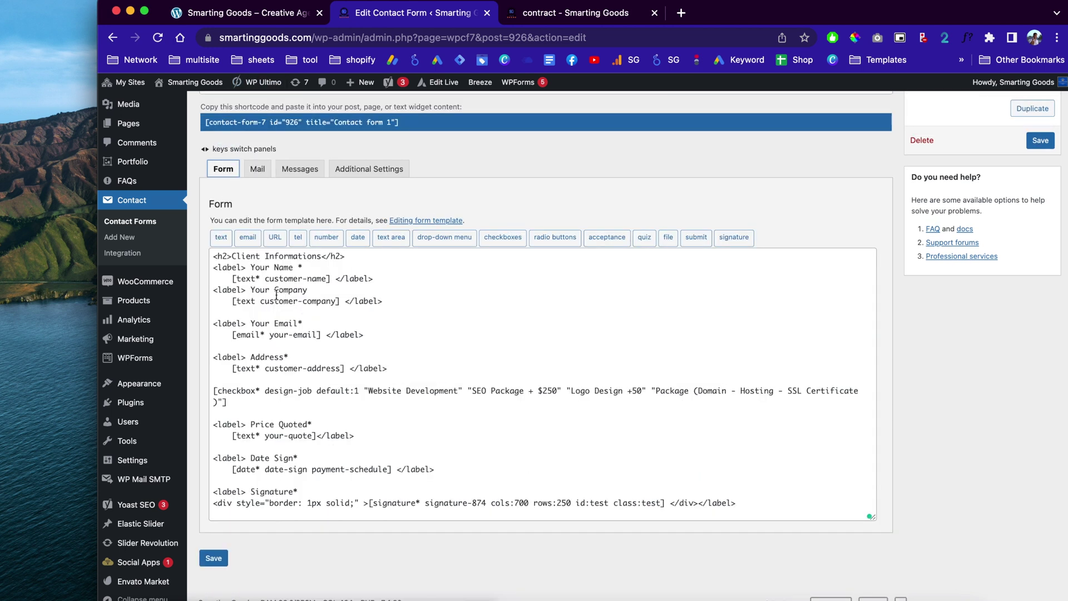
left_click(257, 169)
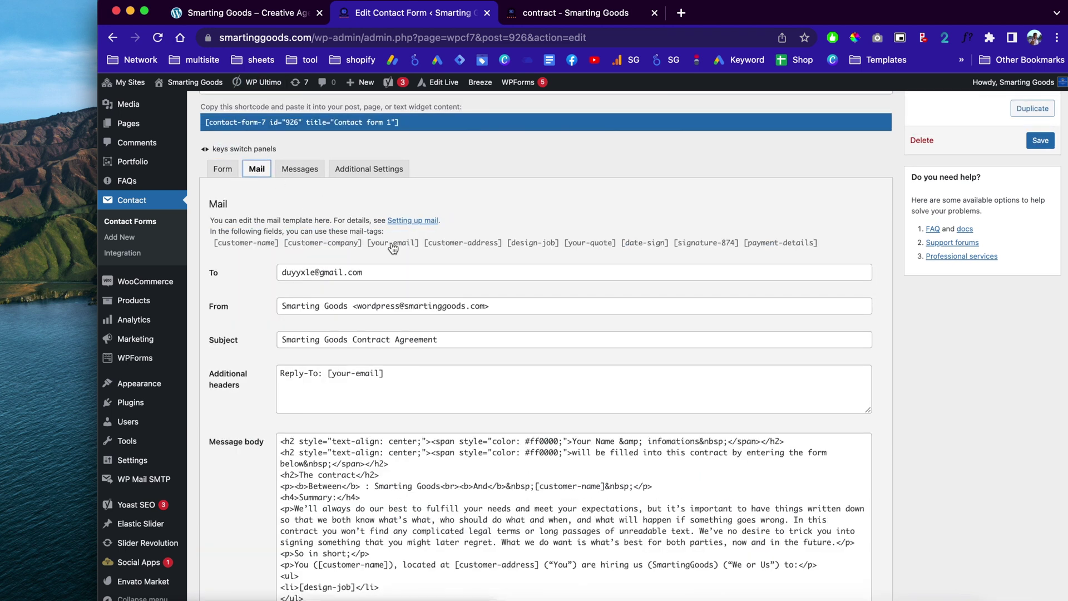
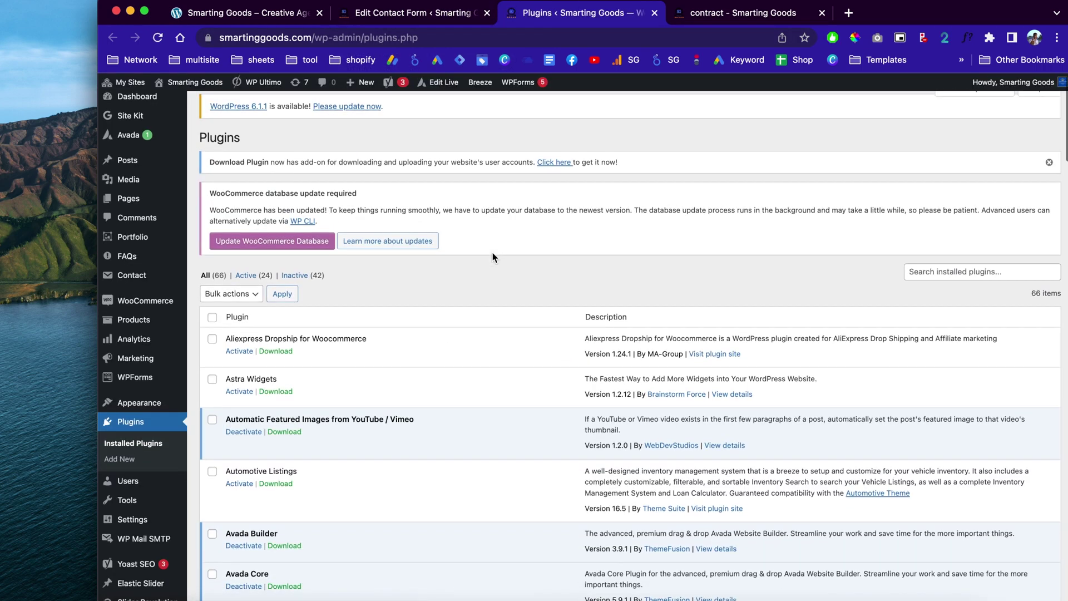
Search the installed plugins page for "signature"
scroll(493, 257, "down", 5)
key("super+f")
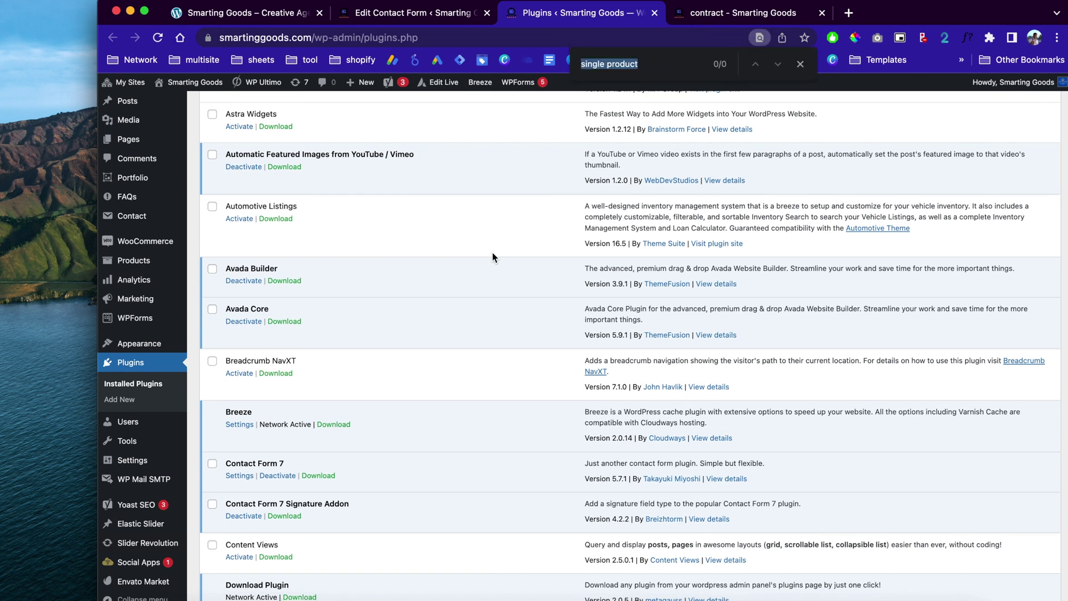
key("BackSpace")
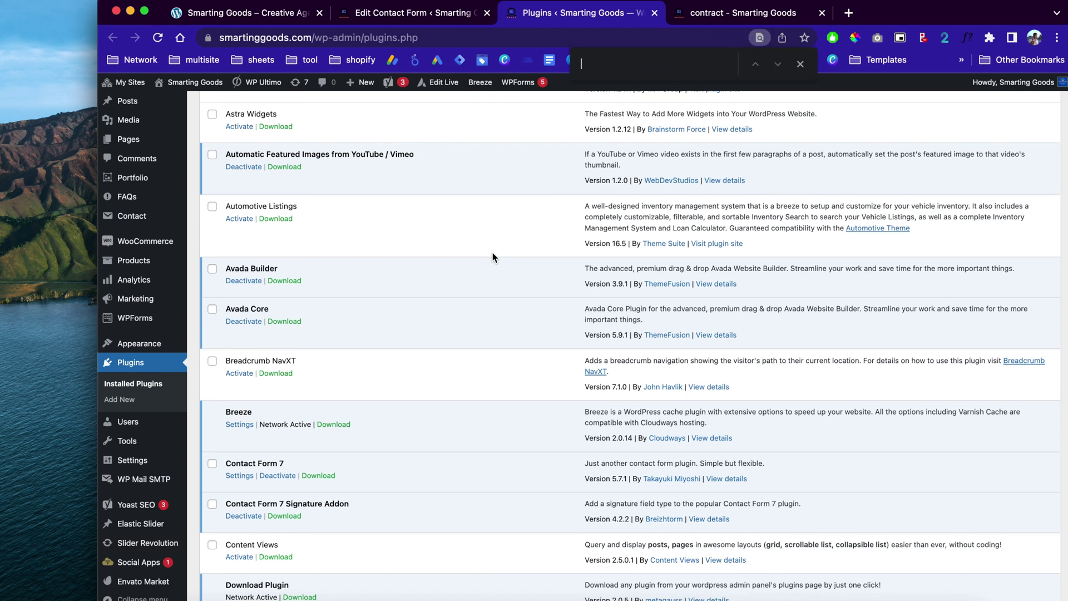
type("signature")
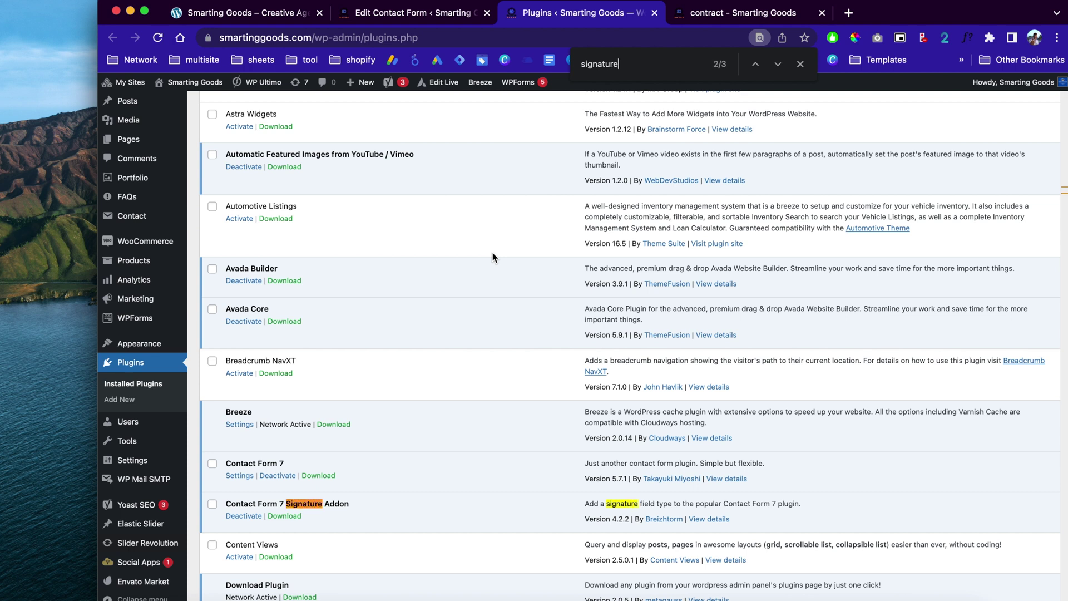
key("Return")
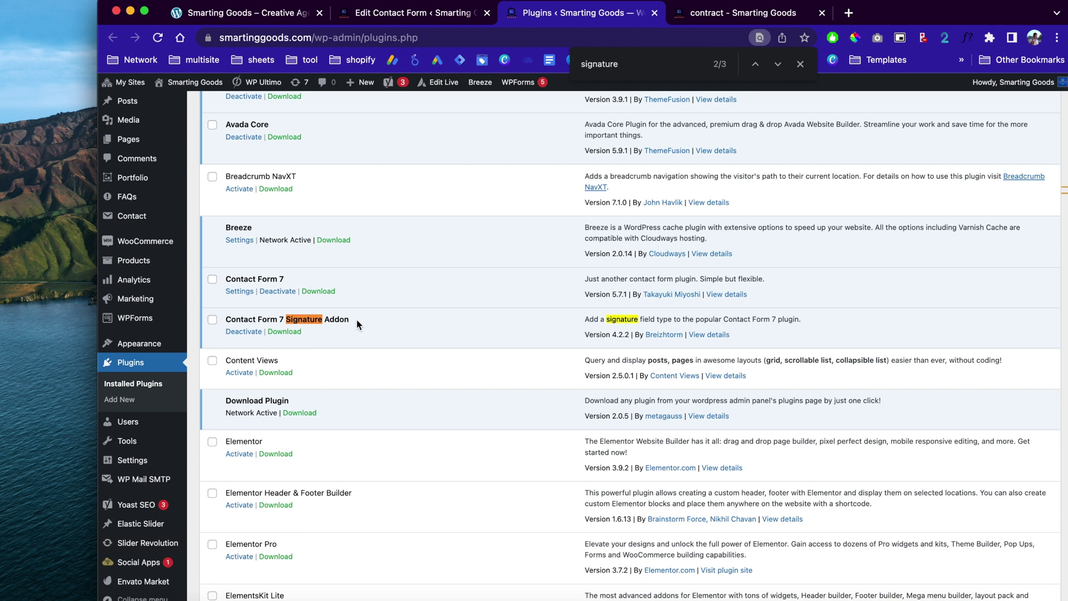
Highlight the Contact Form 7 Signature Addon name in the plugin list and close the page search
left_click_drag(357, 321, 225, 323)
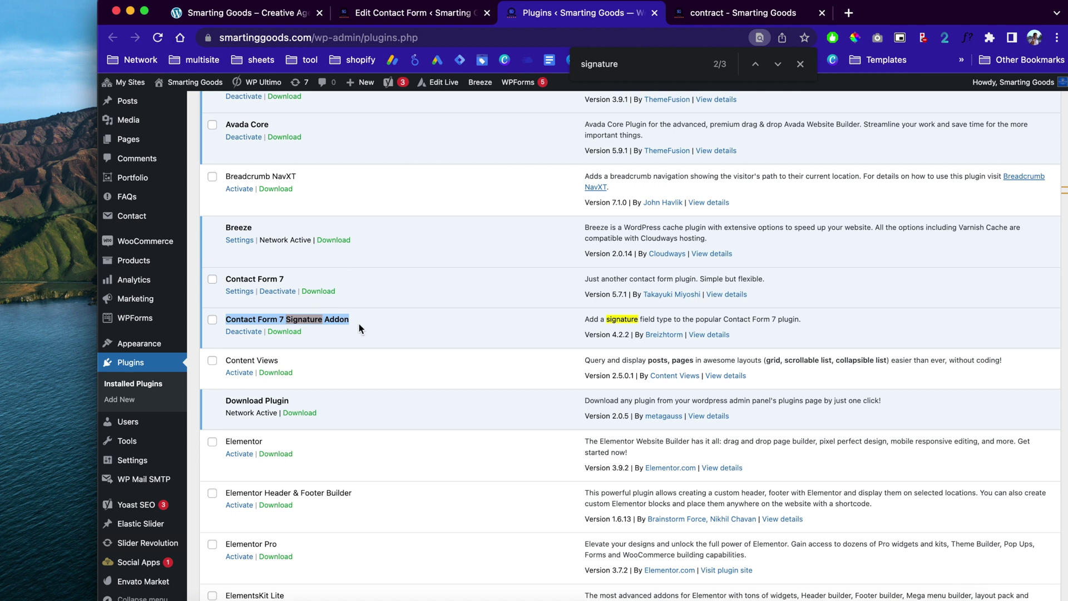
scroll(360, 327, "up", 1)
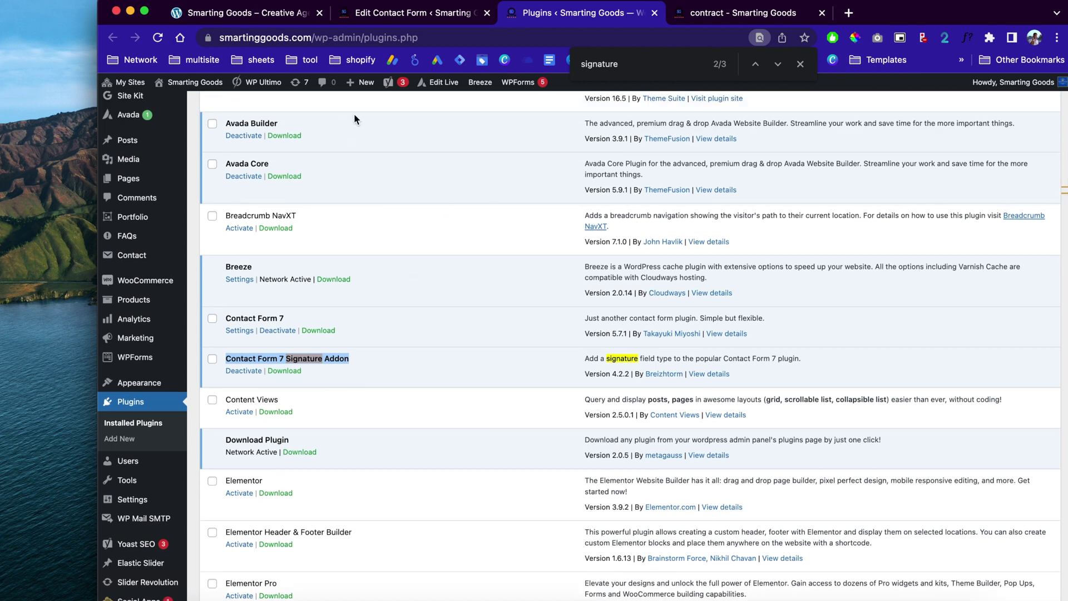
left_click(801, 66)
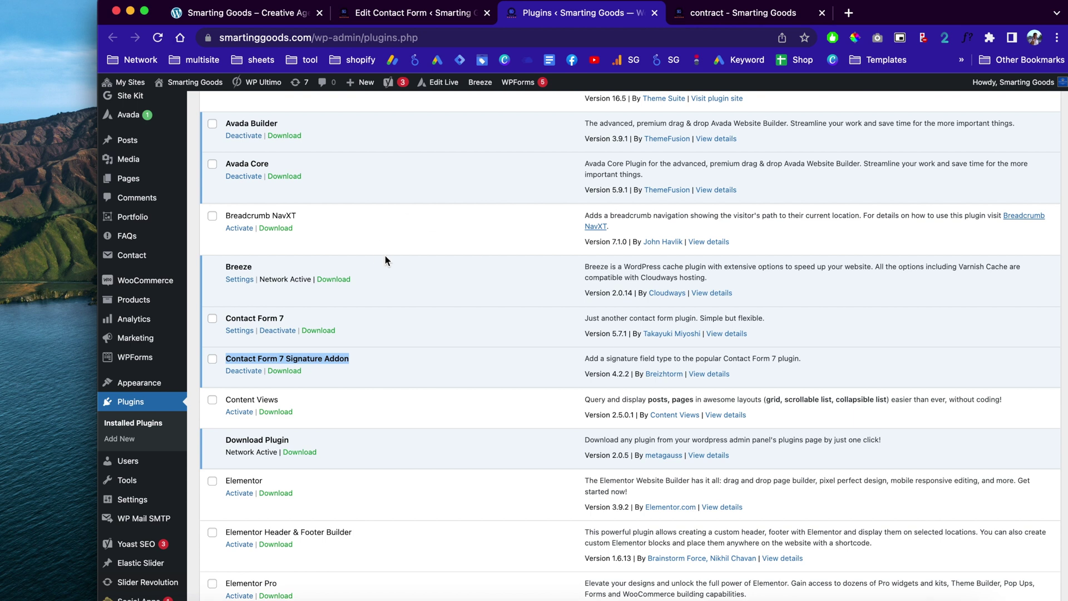
scroll(401, 259, "down", 5)
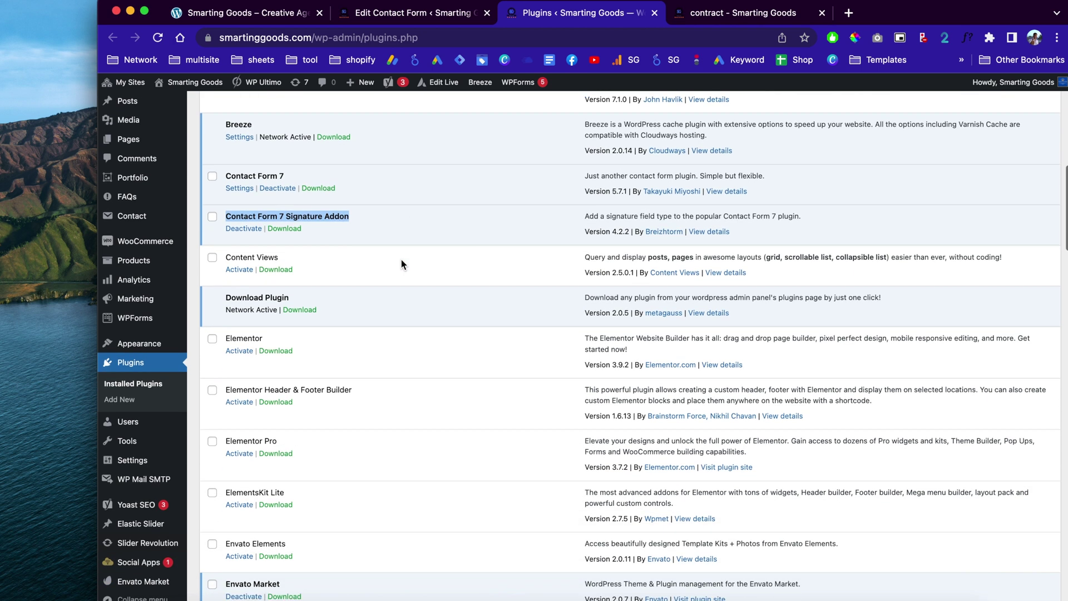
Return to the contact form editor and review the form template from the Client Informations heading down to the payment-details checkbox
left_click(420, 14)
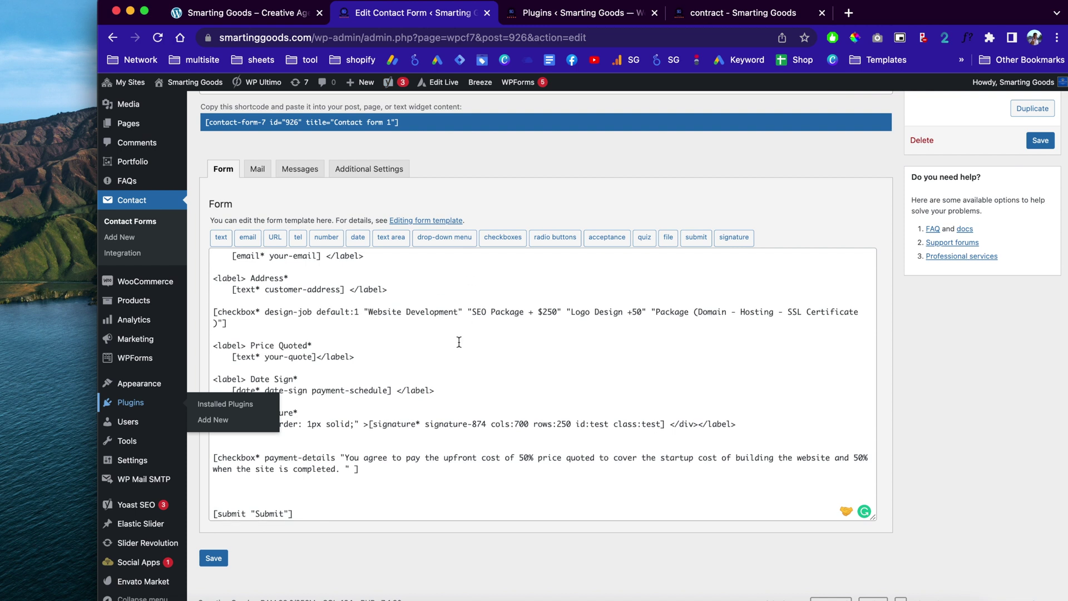
left_click(407, 501)
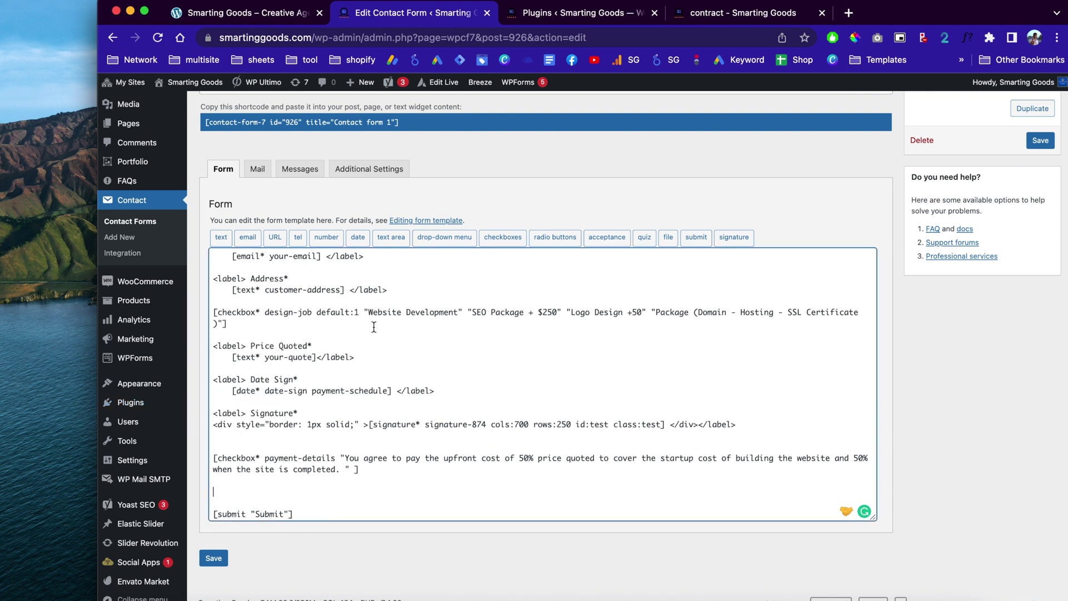
scroll(374, 327, "up", 3)
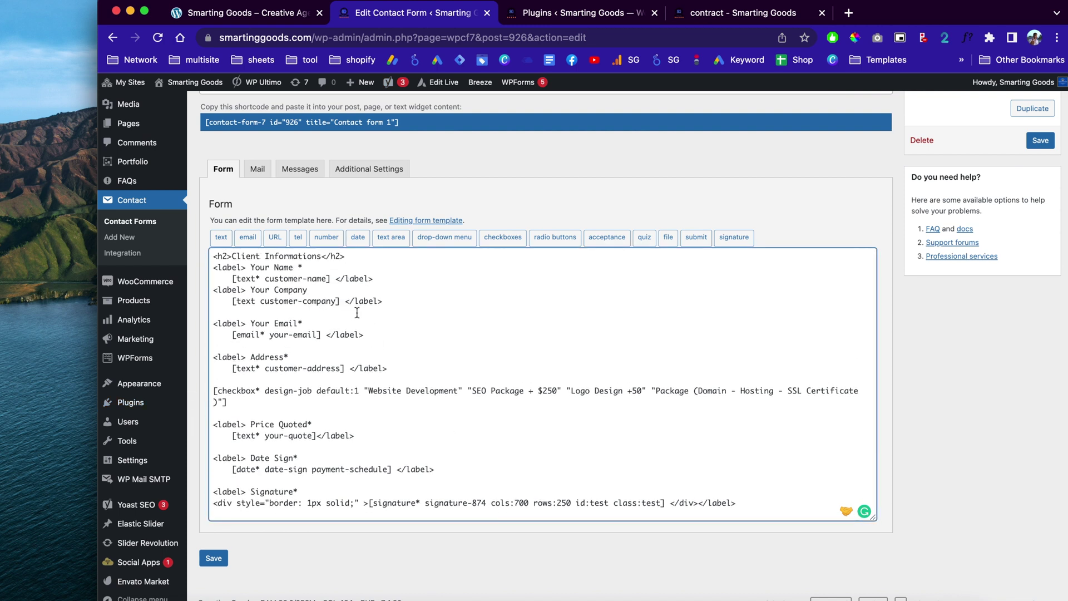
scroll(357, 313, "up", 2)
scroll(515, 229, "down", 2)
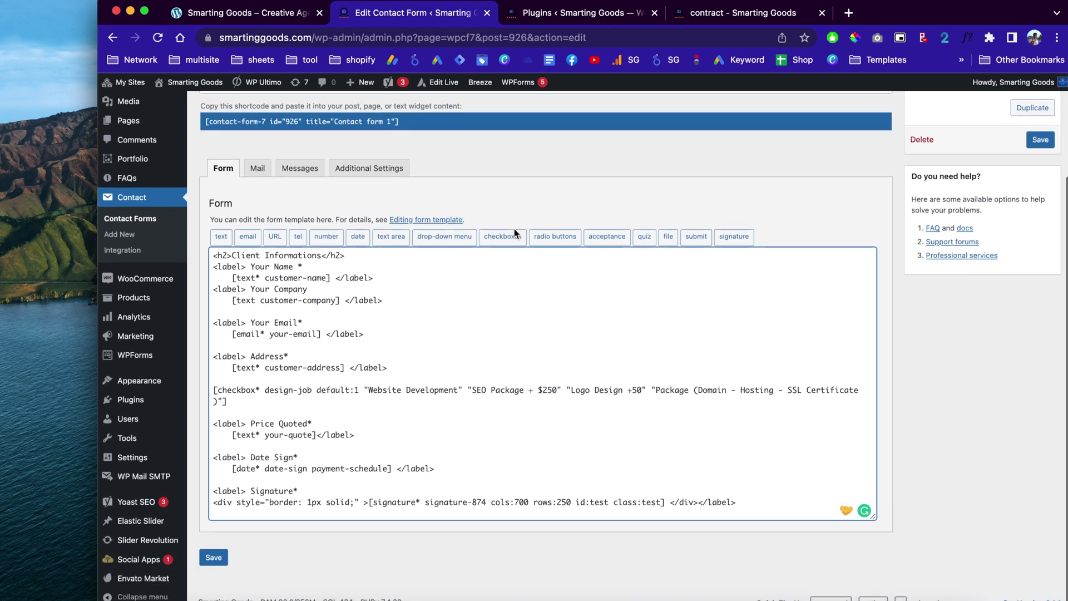
type("[checkbox* payment-details \"You agree to pay the upfront cost of 50% price quoted to cover the startup cost of building the website and 50% when the site is completed. \" ]")
scroll(353, 303, "down", 3)
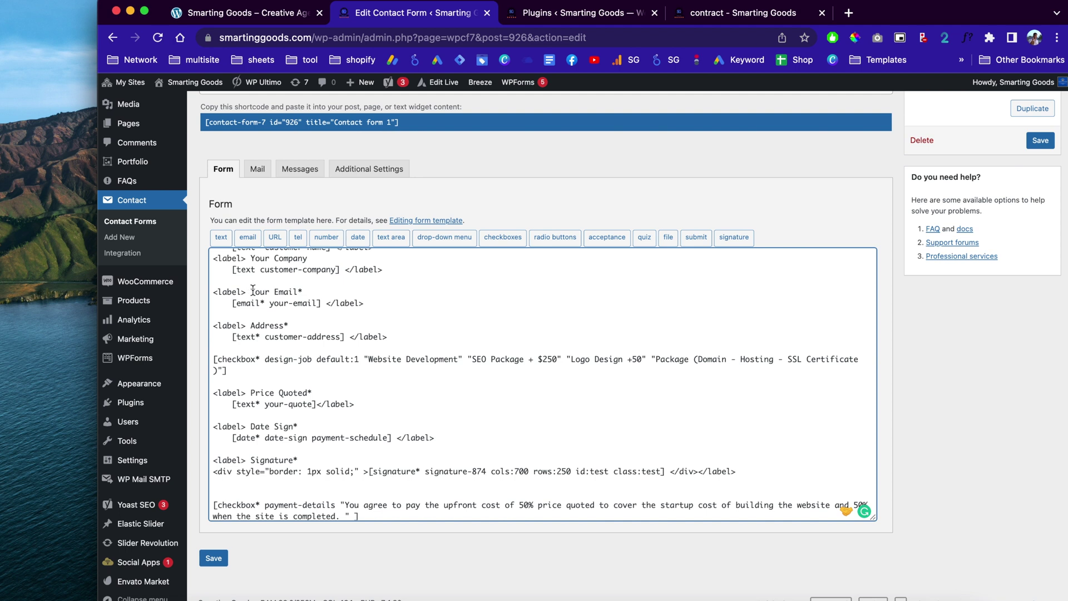
Highlight the Your Email label and the your-email name inside its email tag in the form template
left_click_drag(252, 290, 300, 289)
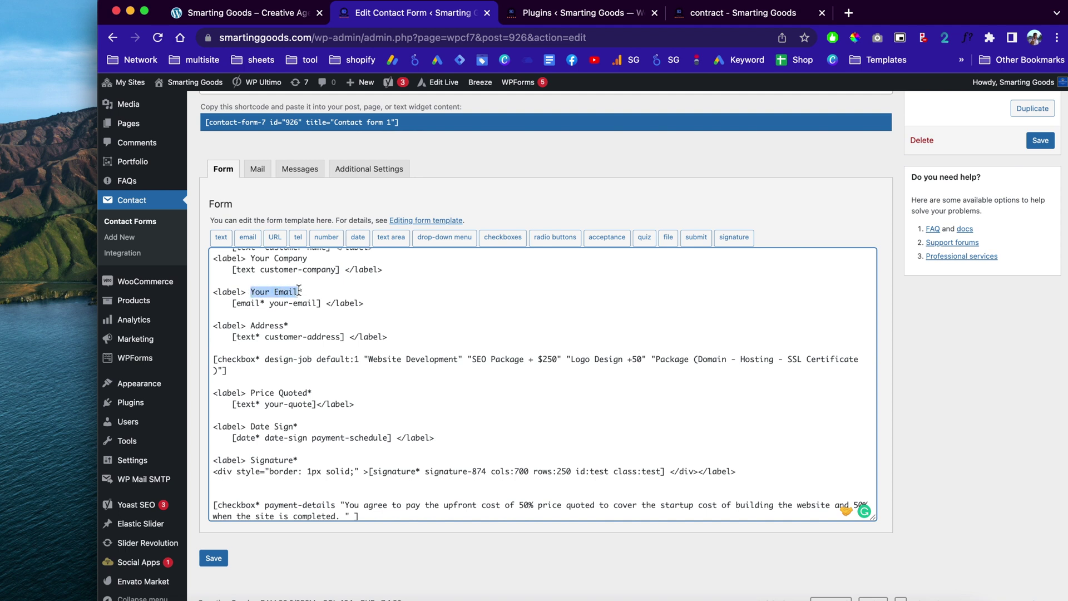
left_click(266, 301)
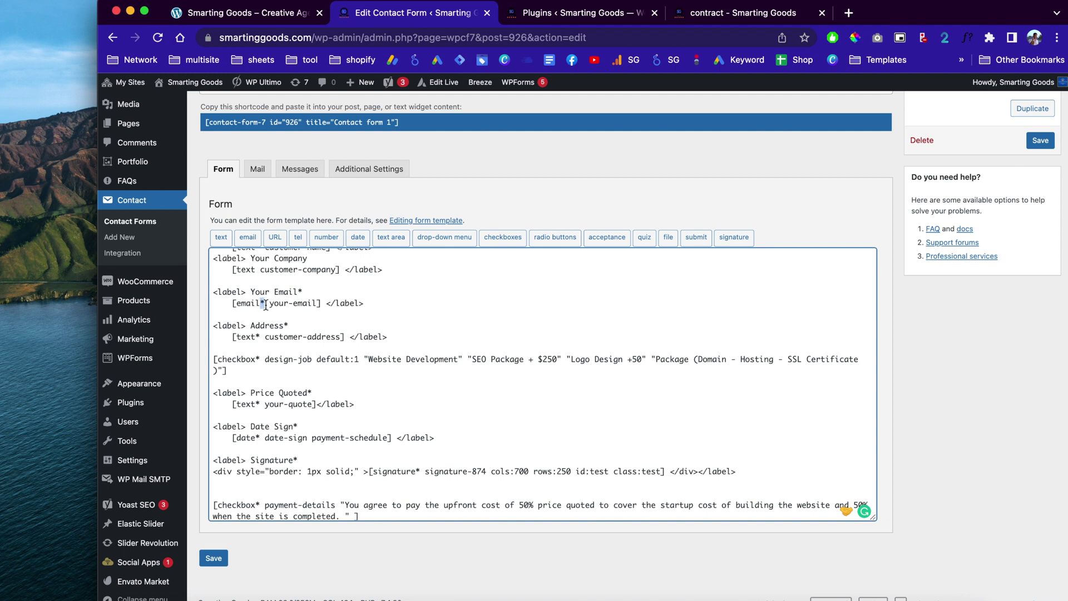
left_click(268, 304)
left_click_drag(271, 303, 312, 303)
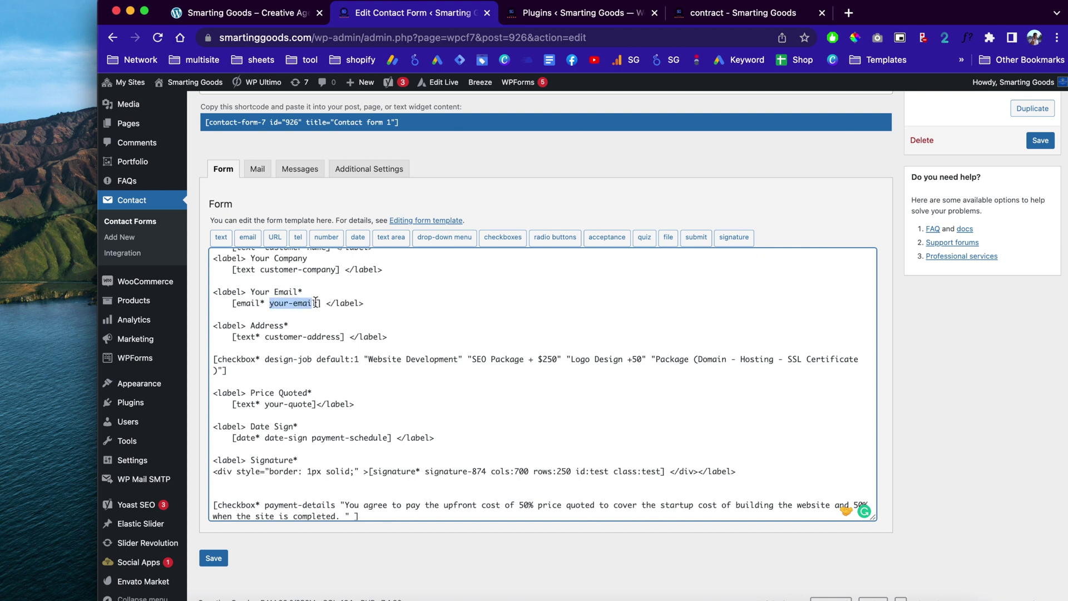
left_click_drag(319, 303, 269, 304)
scroll(305, 306, "down", 2)
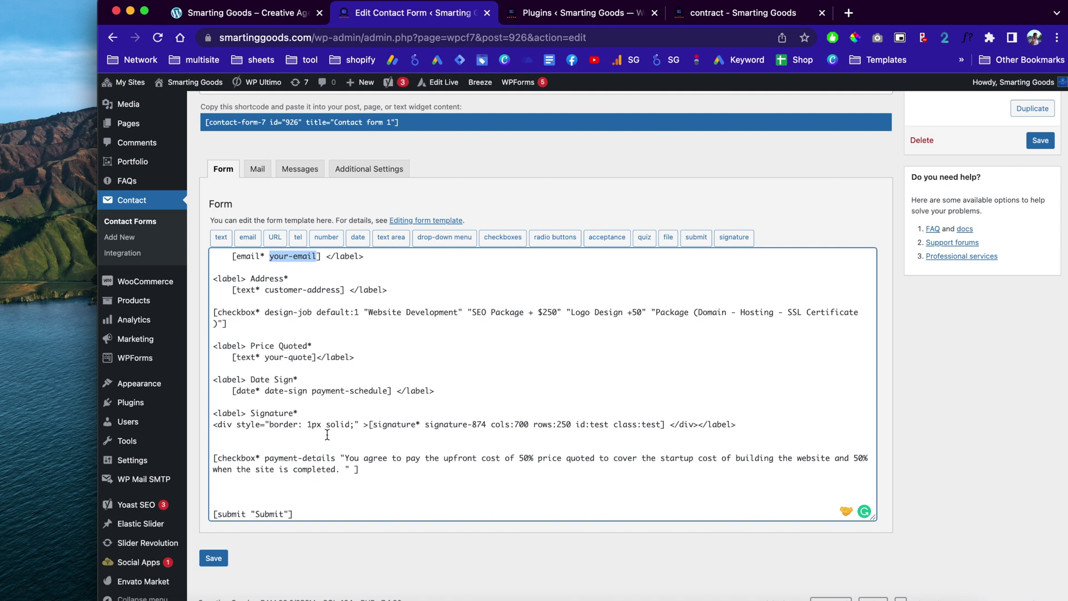
Highlight part of the payment-details checkbox code and the whole submit code at the end of the form template
mouse_move(259, 457)
left_mouse_down()
mouse_move(218, 456)
mouse_move(246, 457)
left_mouse_up()
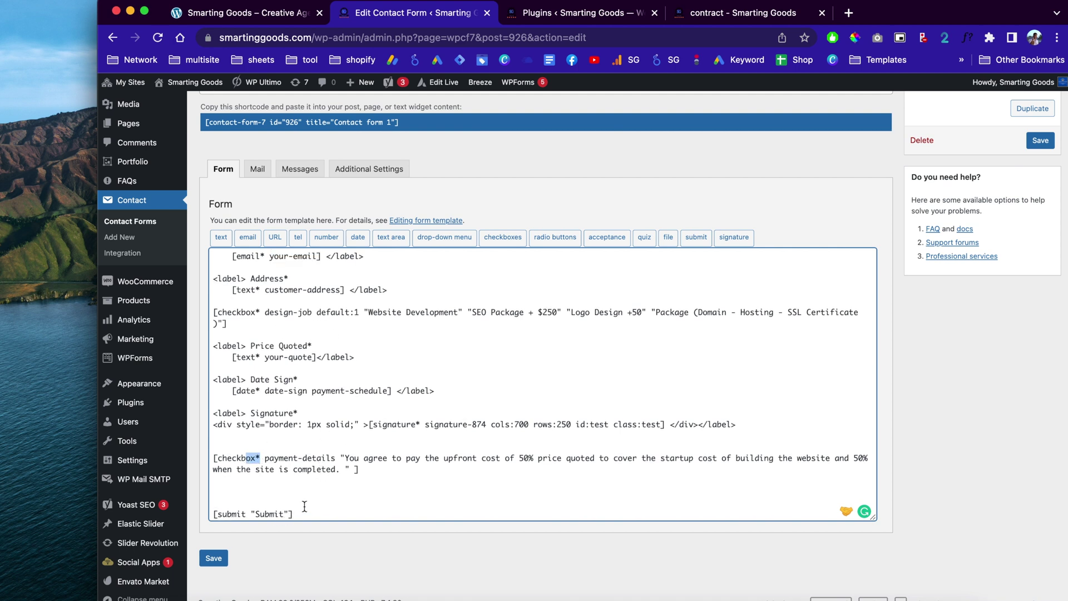
left_click_drag(305, 507, 210, 517)
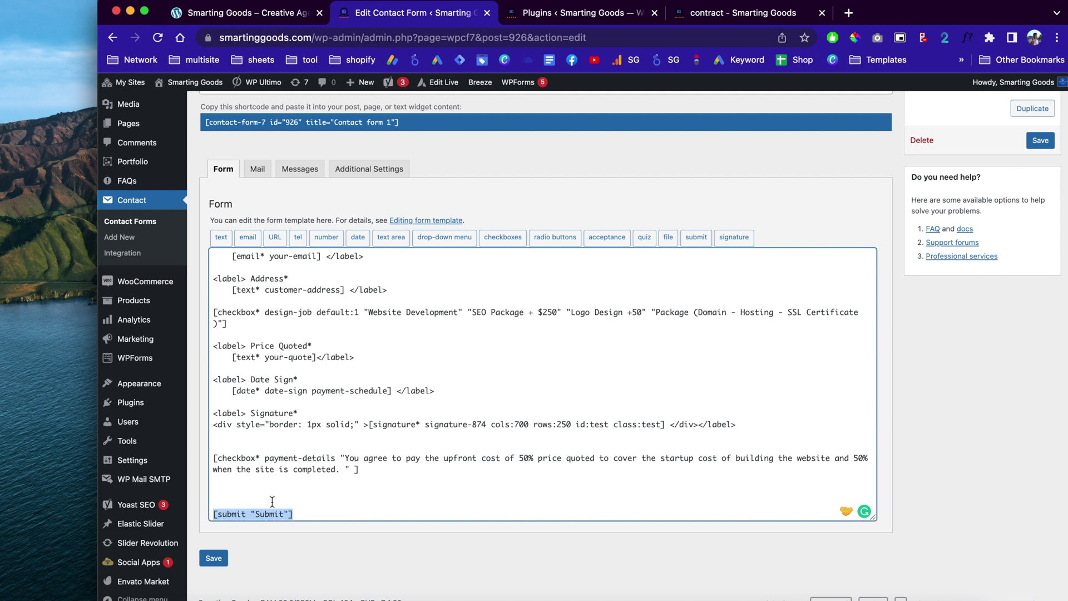
key("BackSpace")
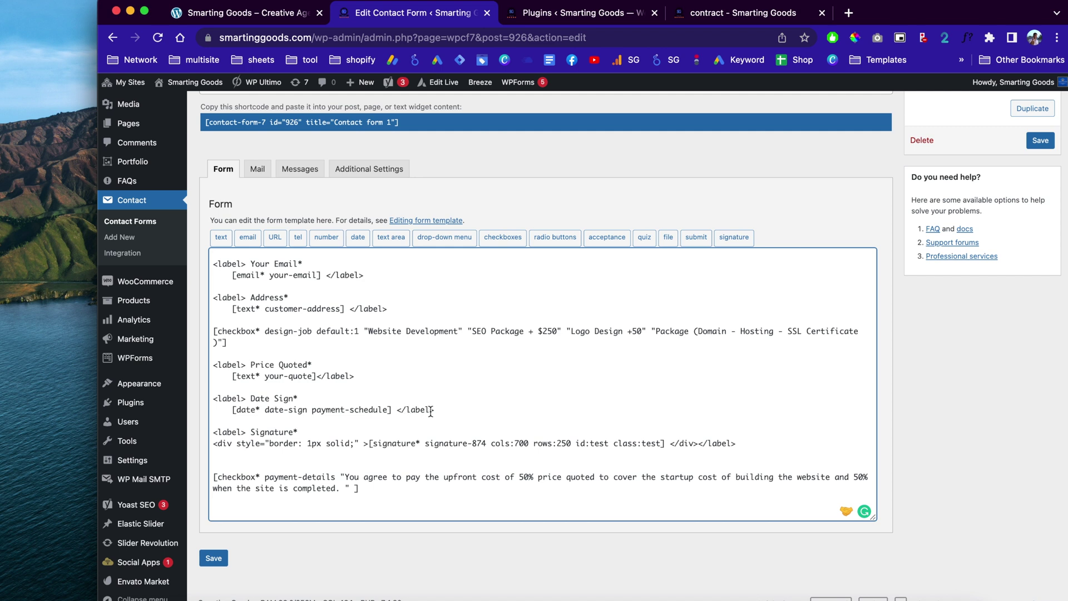
Open the form's mail template settings and highlight the recipient address and the Smarting Goods Contract Agreement subject
left_click(262, 171)
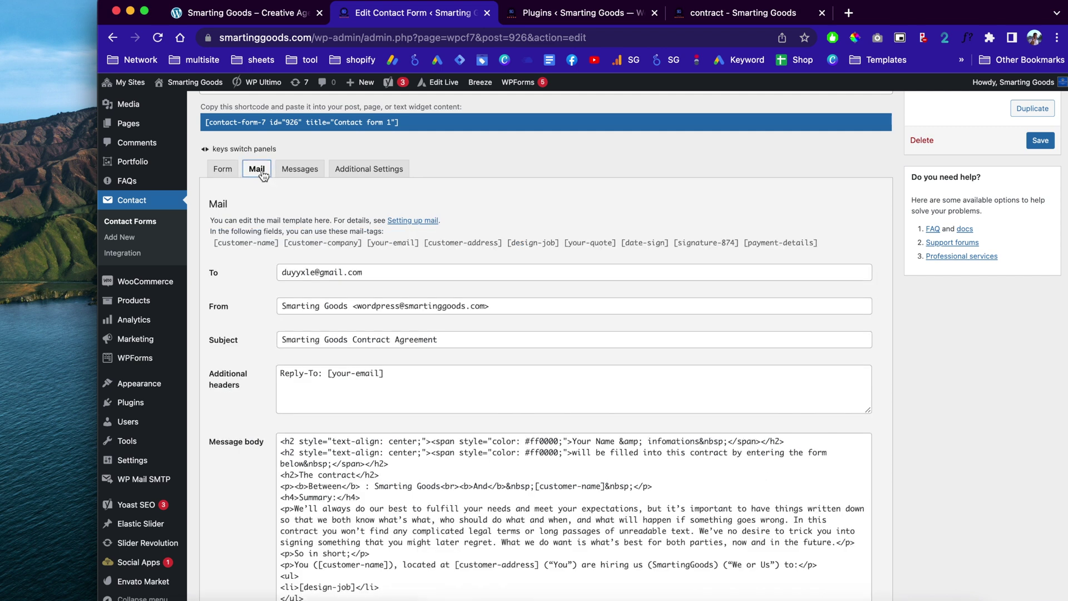
scroll(248, 348, "down", 1)
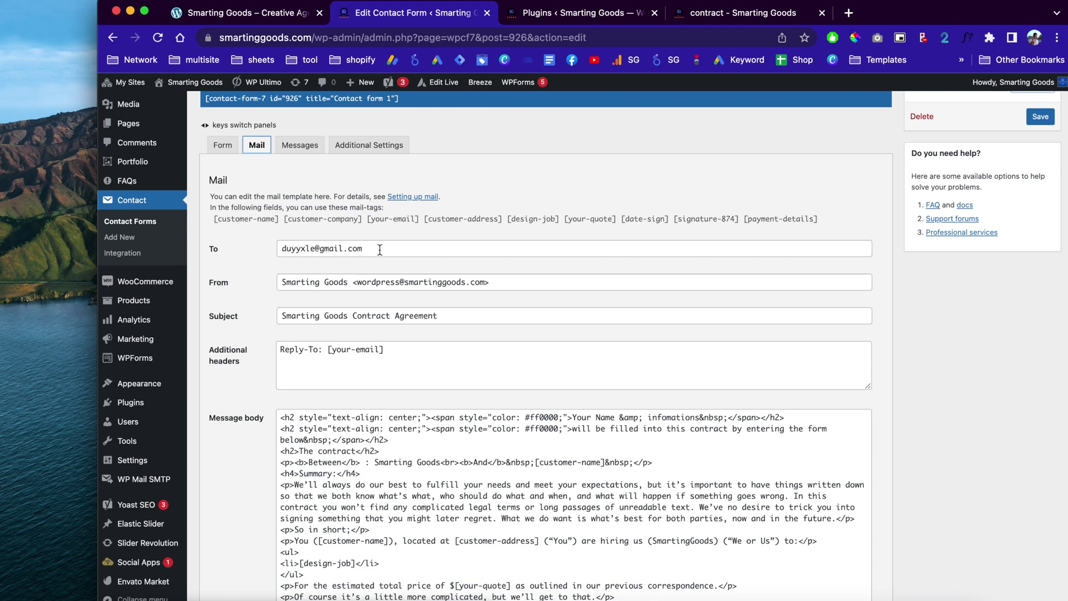
left_click_drag(380, 250, 249, 248)
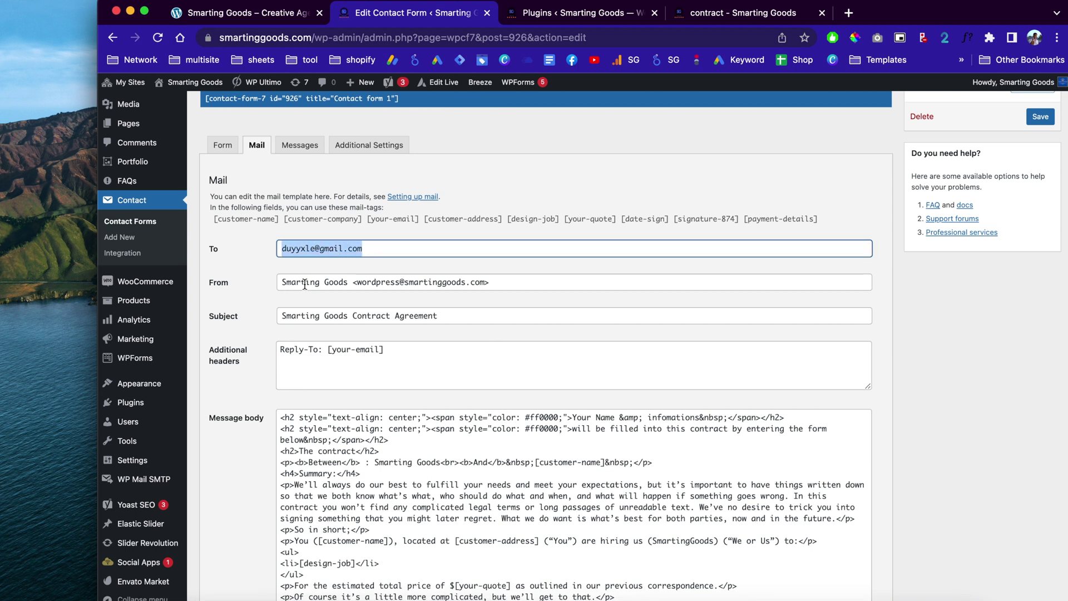
left_click_drag(305, 284, 274, 313)
left_click(469, 321)
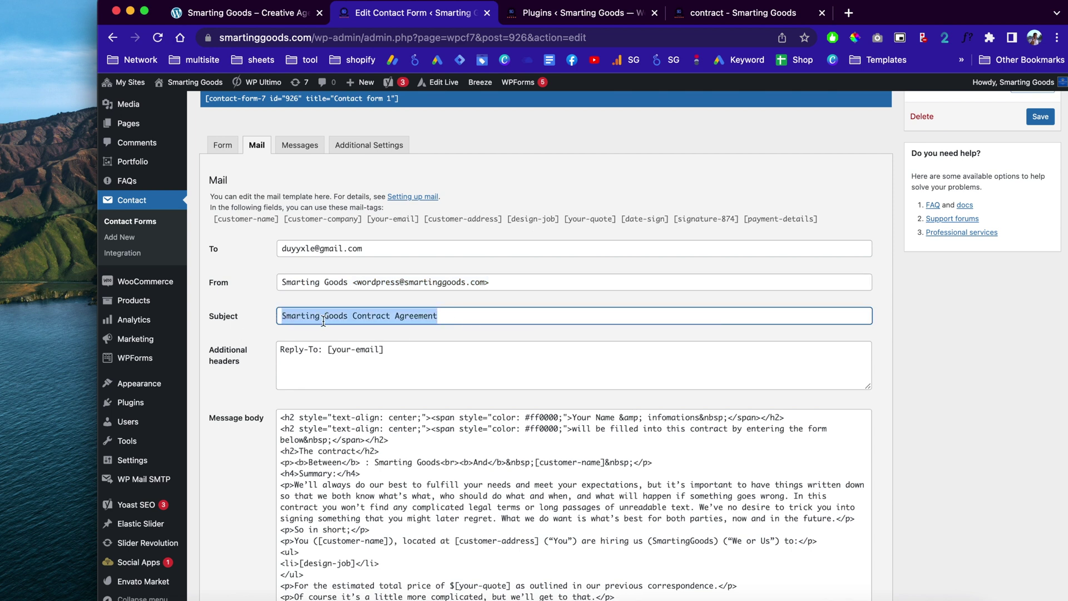
Highlight the Reply-To: [your-email] line in the first mail template's additional headers
scroll(324, 322, "down", 2)
left_click_drag(412, 288, 216, 295)
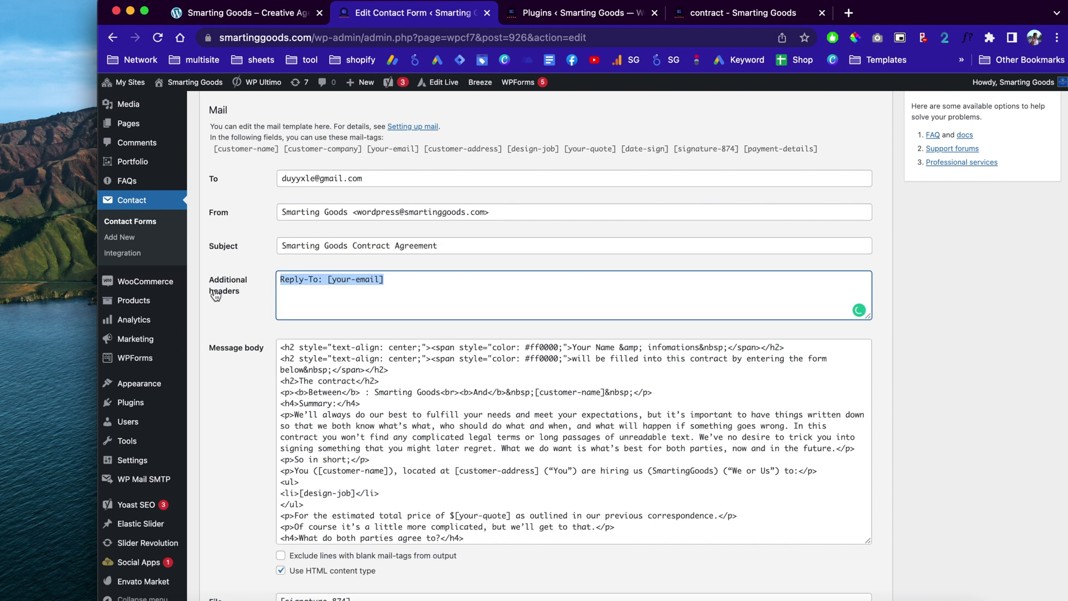
left_click(351, 286)
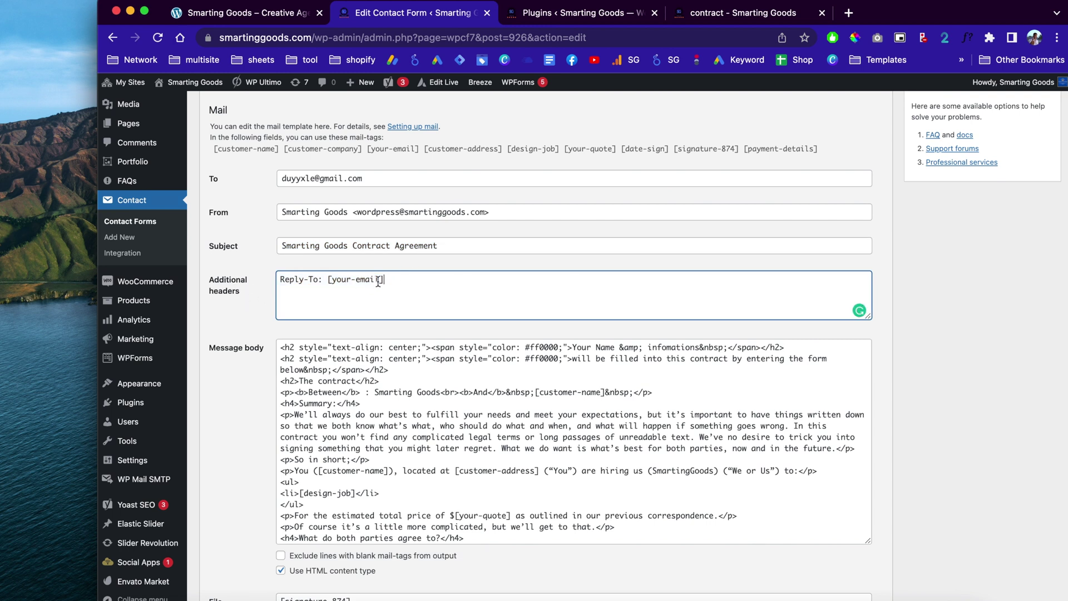
scroll(295, 295, "down", 1)
scroll(267, 314, "up", 1)
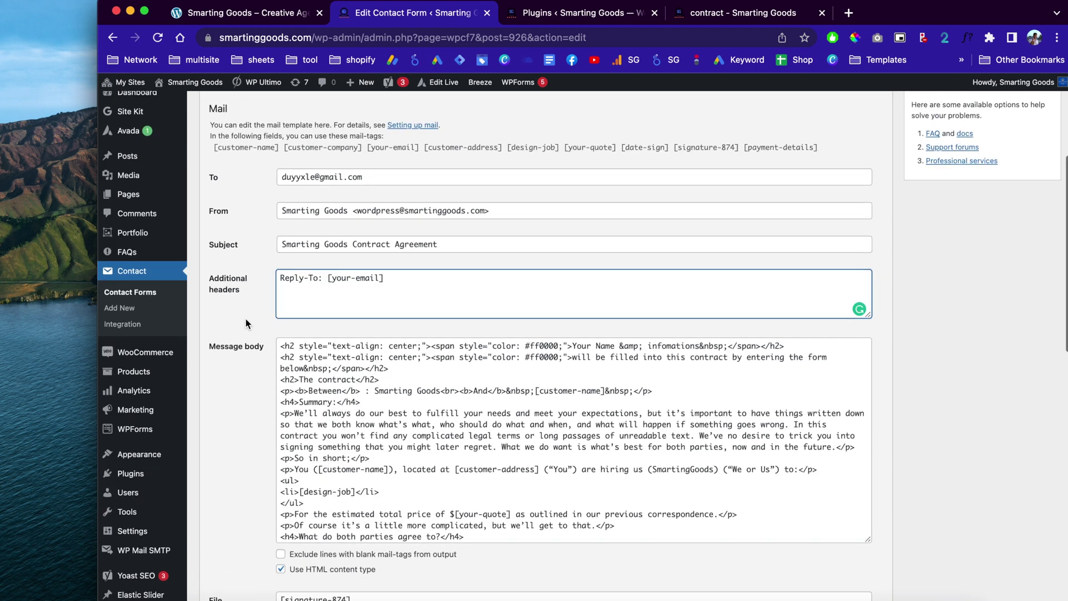
scroll(248, 324, "up", 1)
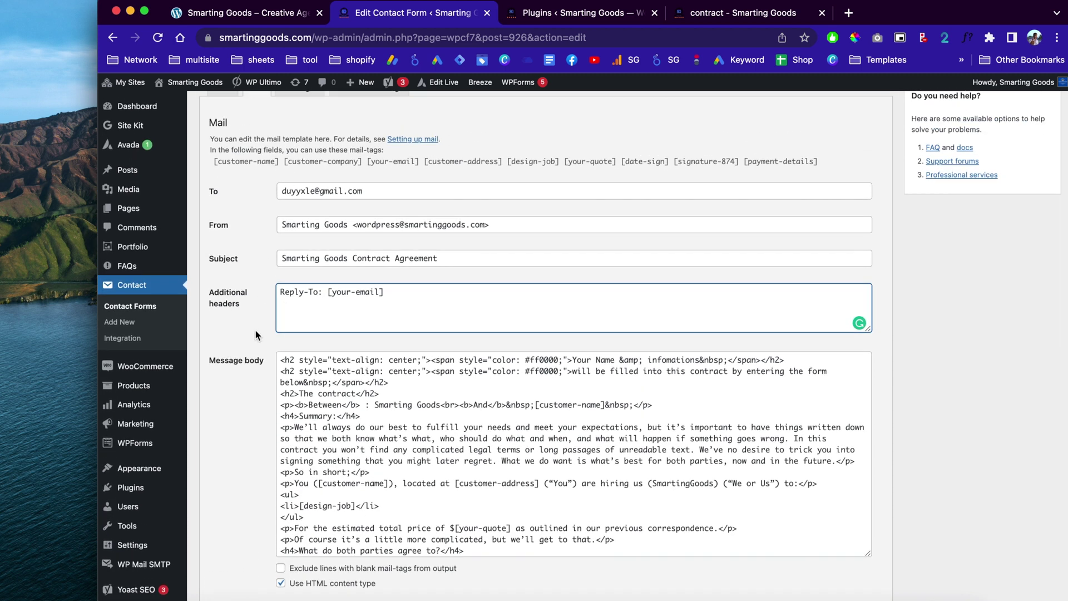
Highlight the [your-email] recipient and the Smarting Goods sender name in the Mail (2) template
scroll(256, 331, "down", 10)
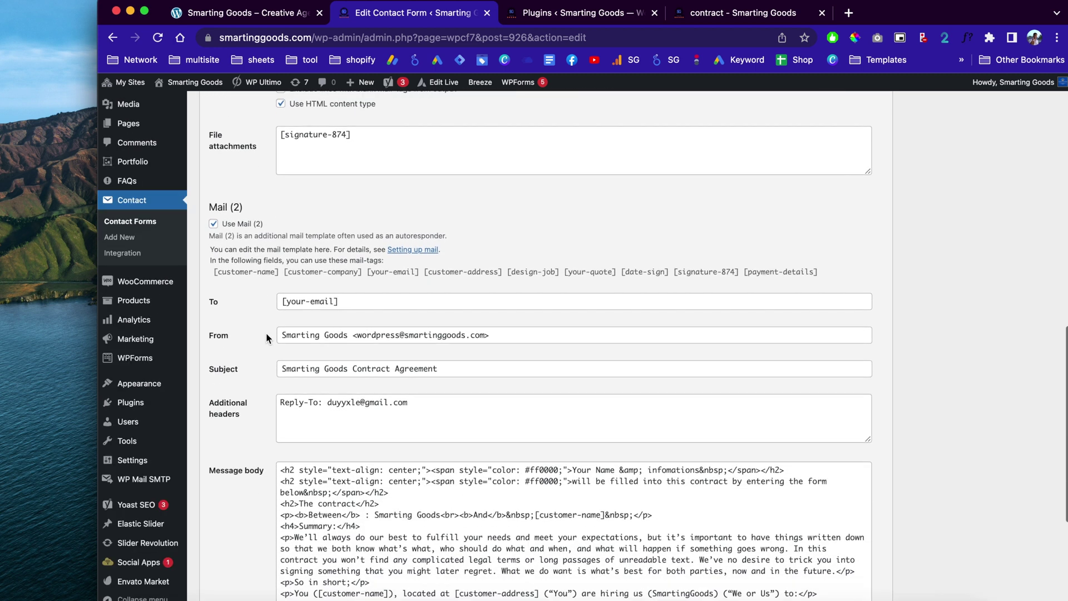
scroll(256, 365, "down", 3)
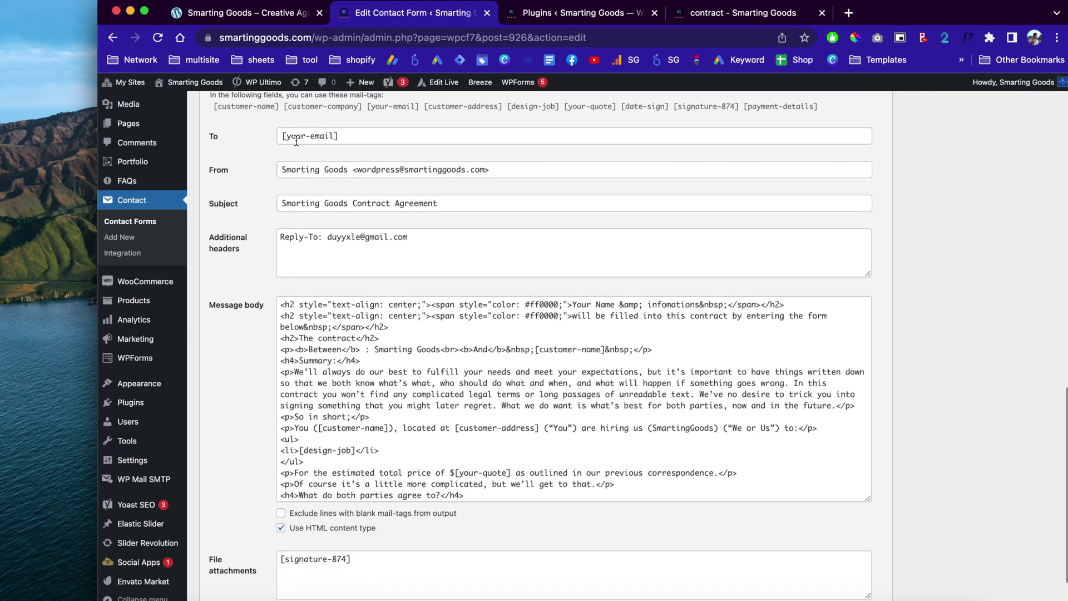
left_click_drag(356, 142, 278, 144)
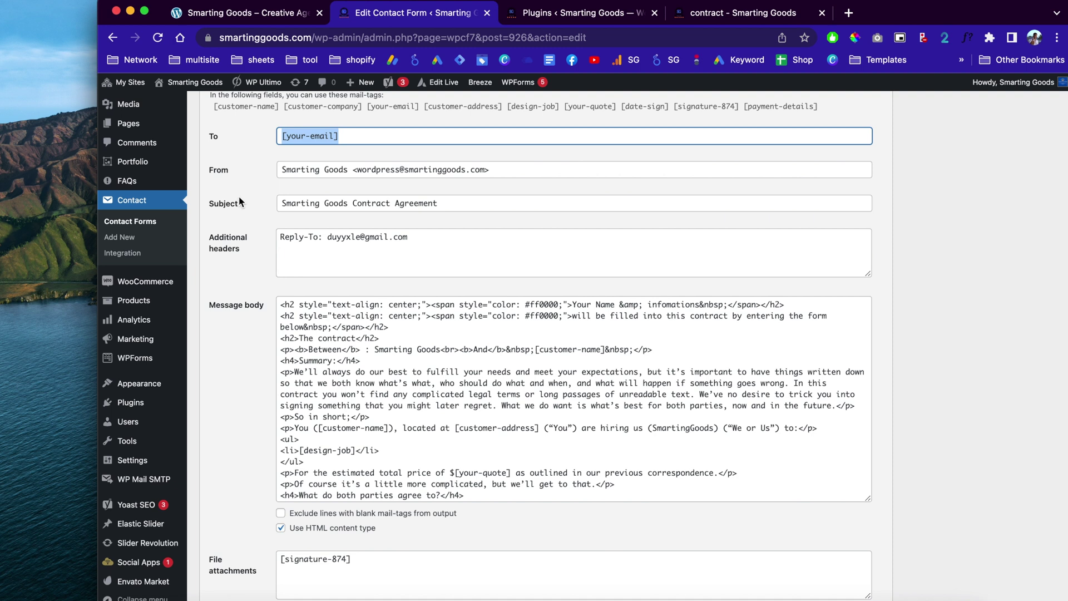
left_click_drag(352, 169, 271, 169)
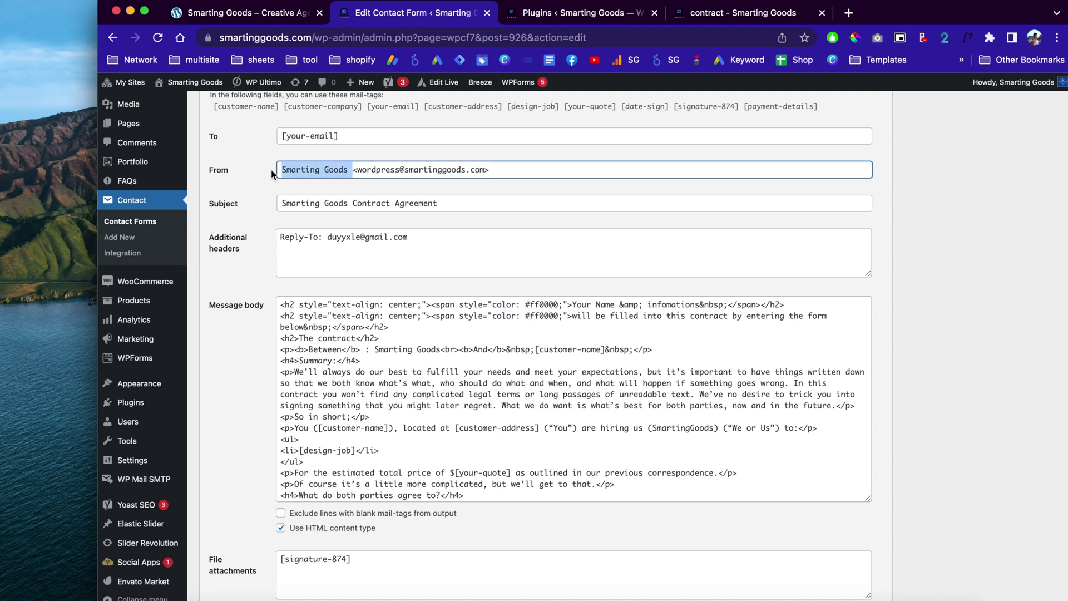
Go back to the first mail template and review its HTML message body with the contract text and mail-tags
scroll(349, 224, "up", 10)
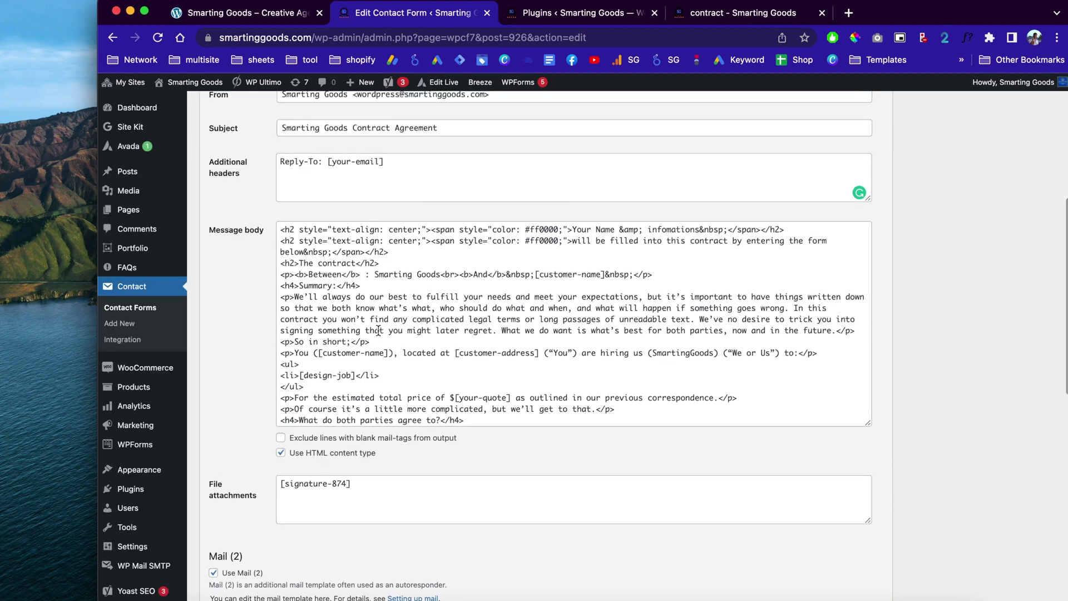
scroll(379, 329, "up", 2)
scroll(380, 332, "down", 1)
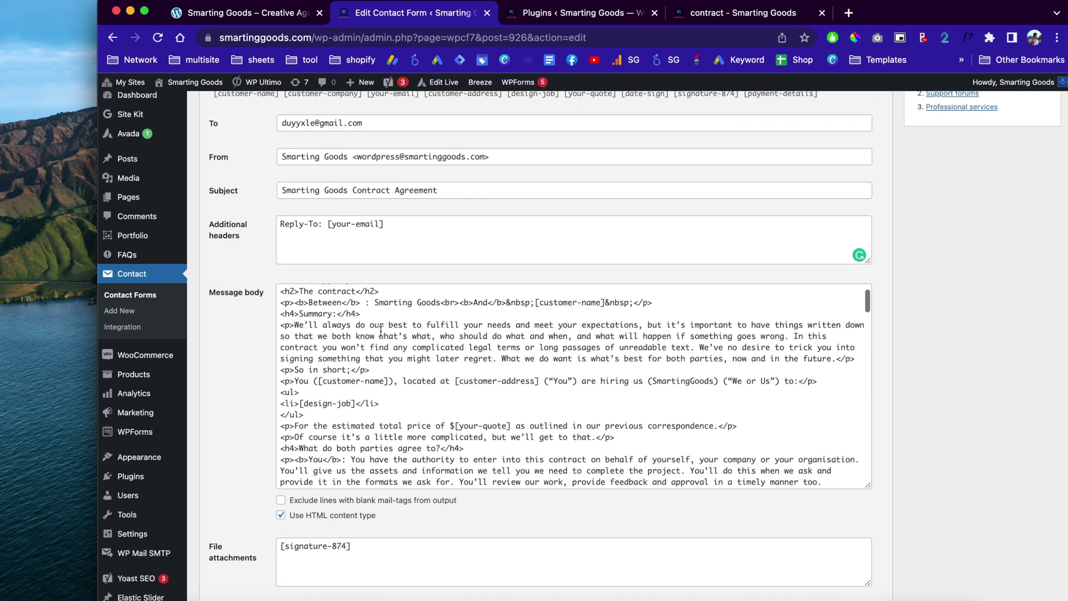
scroll(380, 323, "up", 1)
scroll(245, 294, "down", 2)
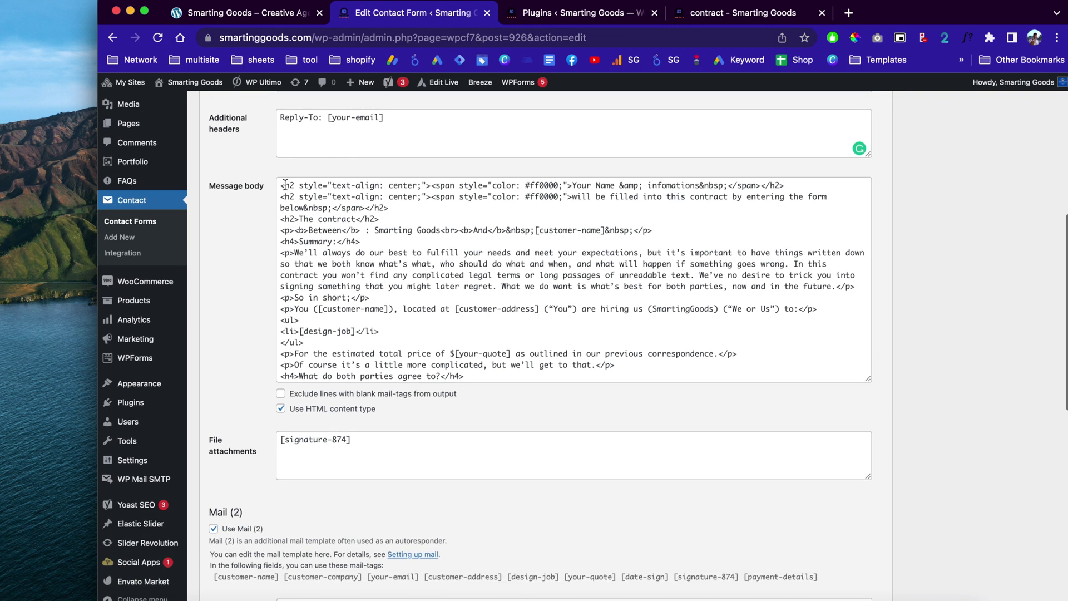
Highlight the opening HTML of the first mail template's message body and read through its contract sections, returning to the start
left_click_drag(281, 185, 384, 339)
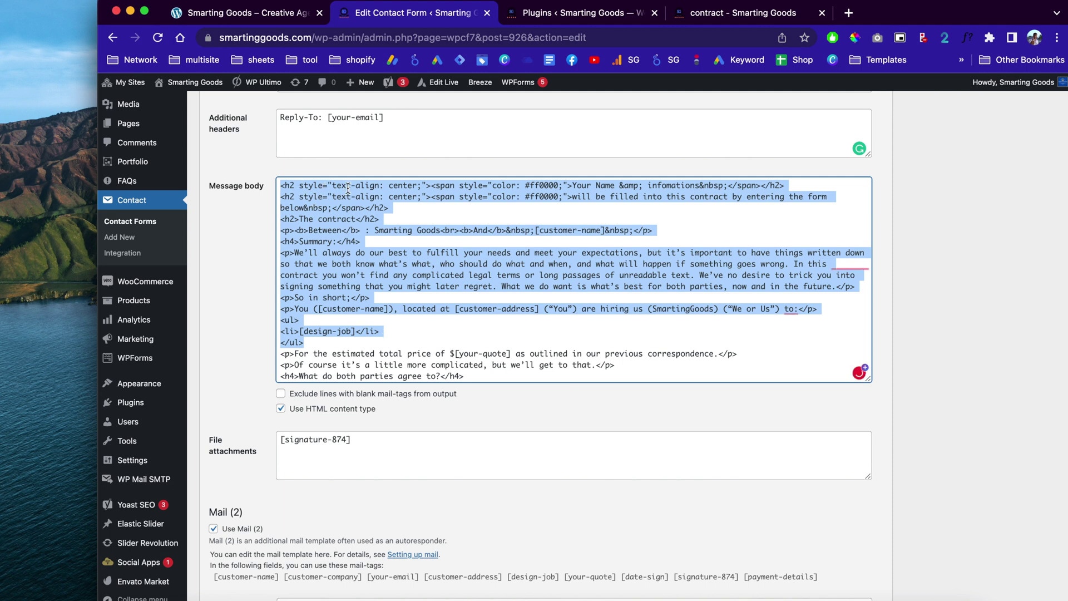
left_click(411, 210)
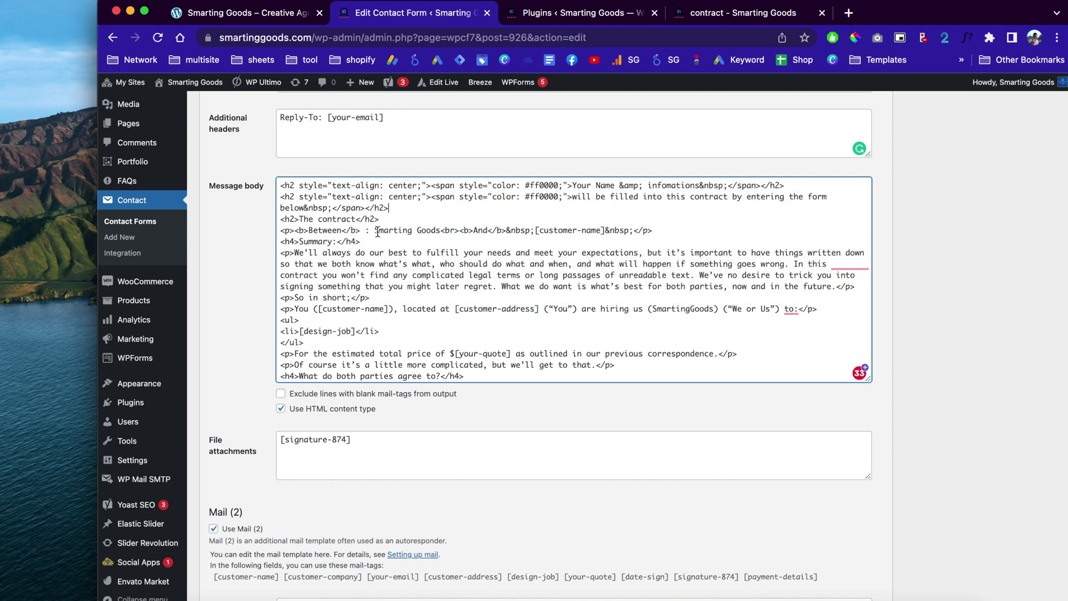
scroll(373, 222, "down", 1)
scroll(362, 201, "up", 1)
scroll(634, 202, "down", 2)
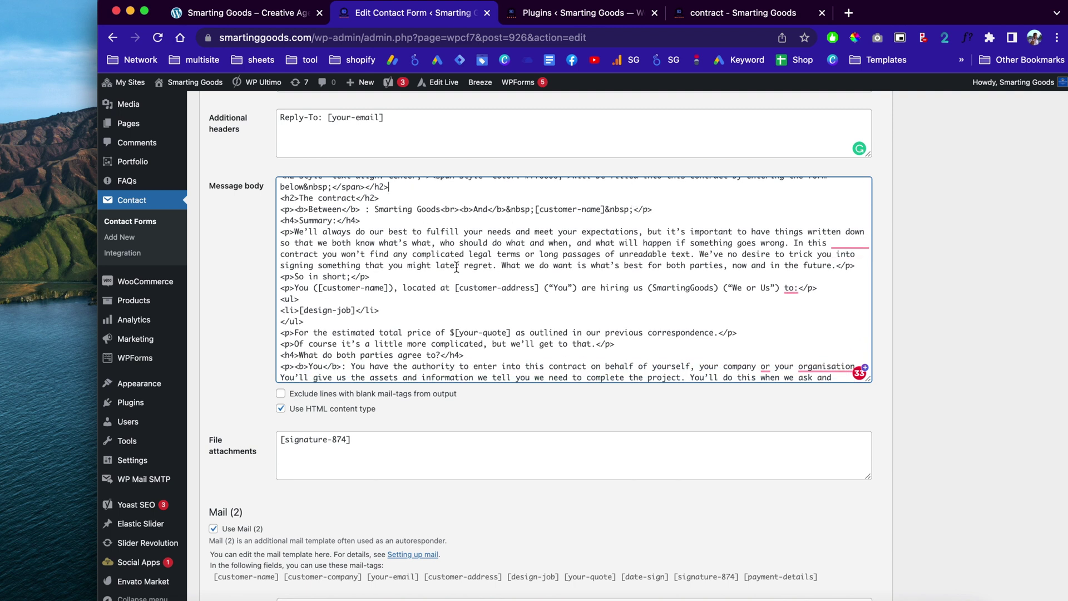
scroll(456, 267, "down", 5)
scroll(439, 284, "down", 5)
scroll(410, 303, "down", 10)
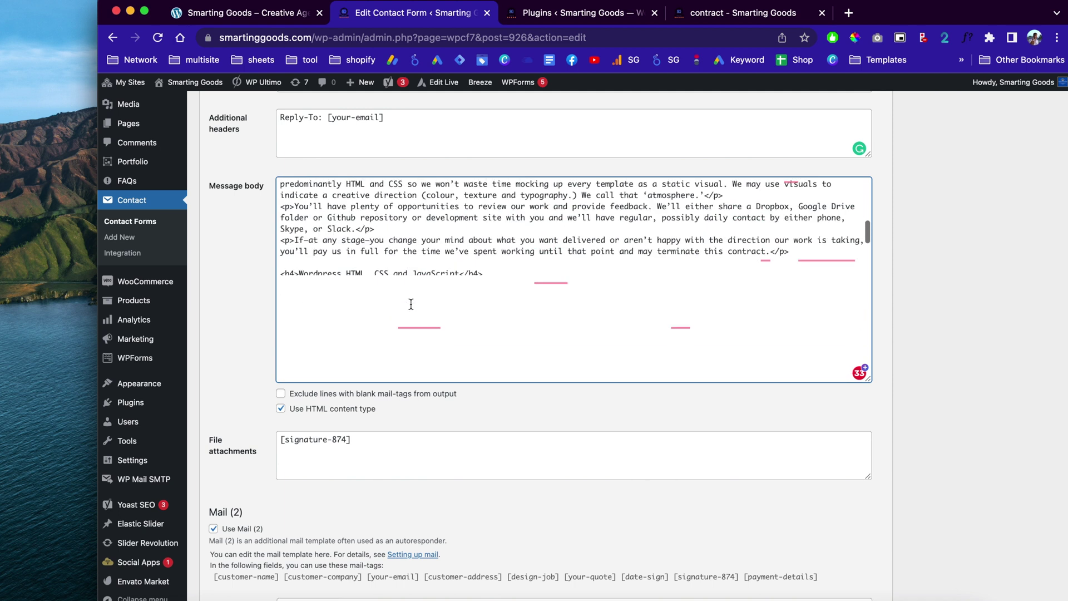
scroll(411, 303, "up", 5)
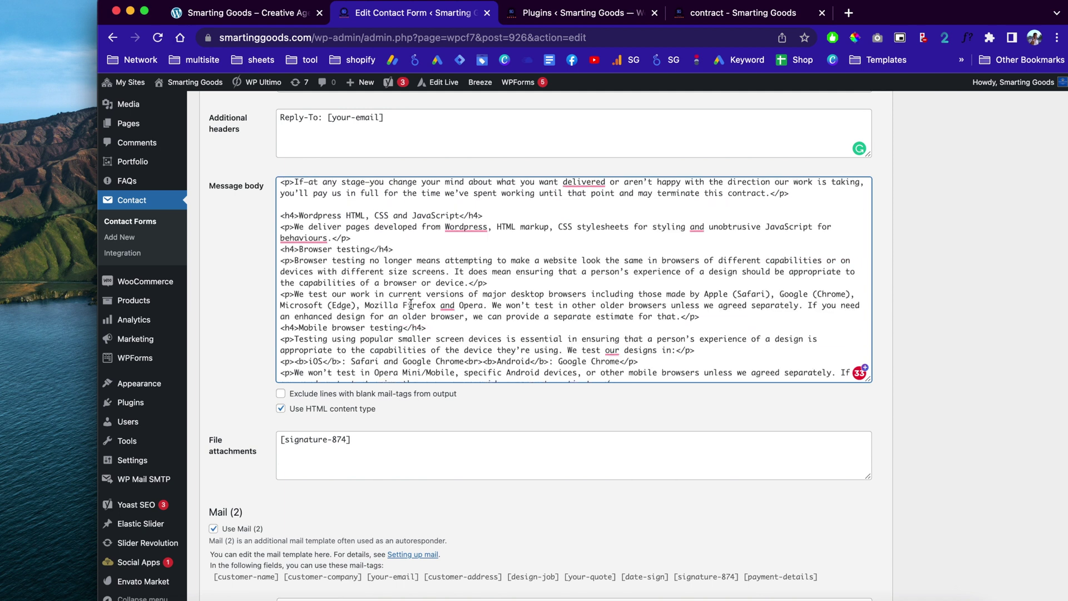
scroll(411, 303, "up", 5)
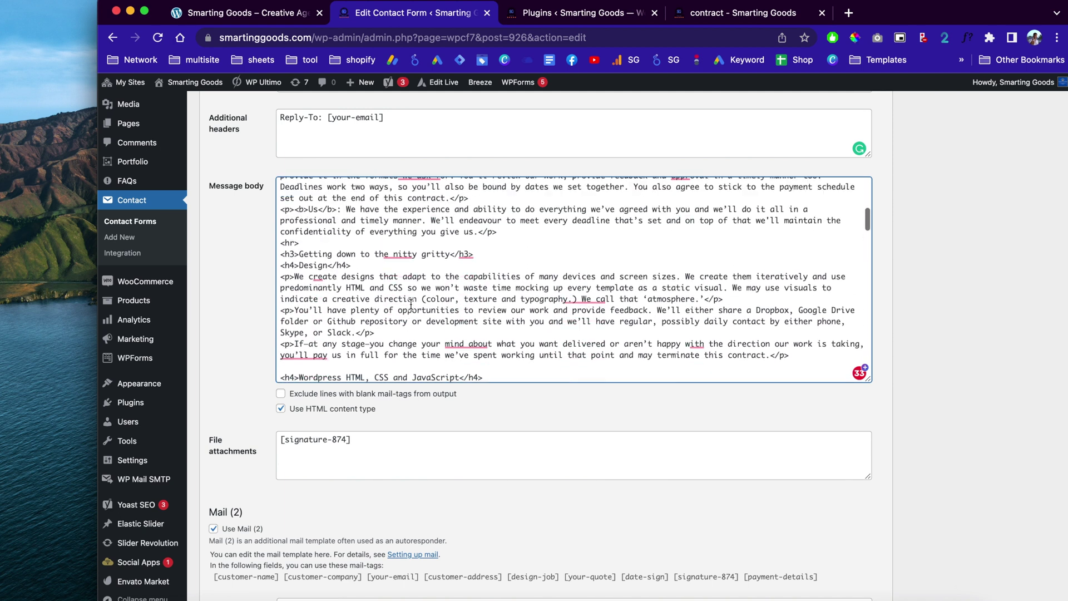
scroll(411, 304, "up", 10)
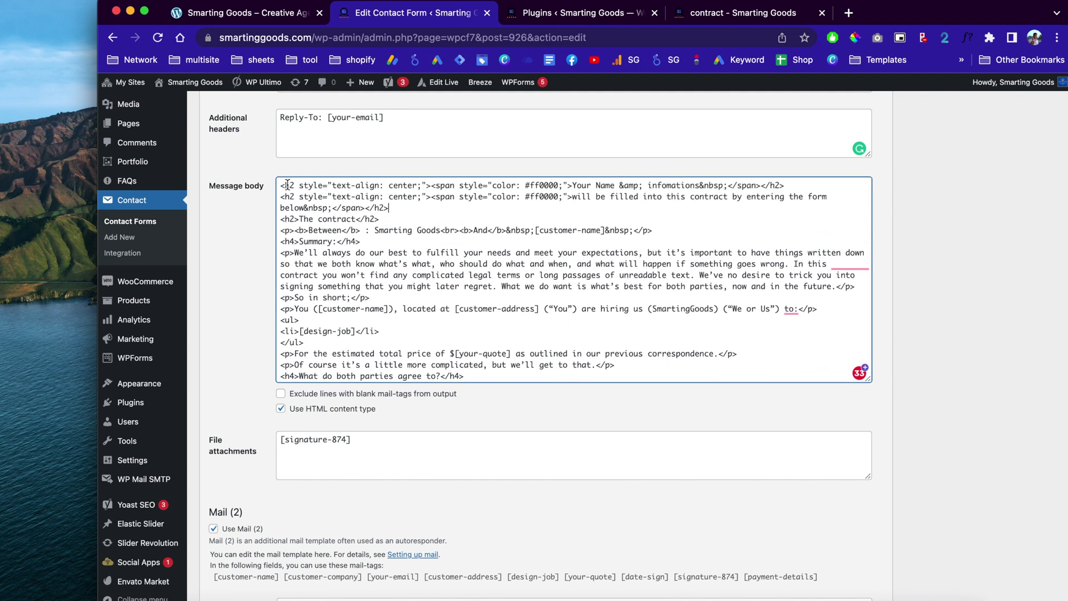
Compare the first h2 line of the message body with the "Your Name & infomations" heading on the live contract page, highlighting both
left_click_drag(282, 184, 623, 185)
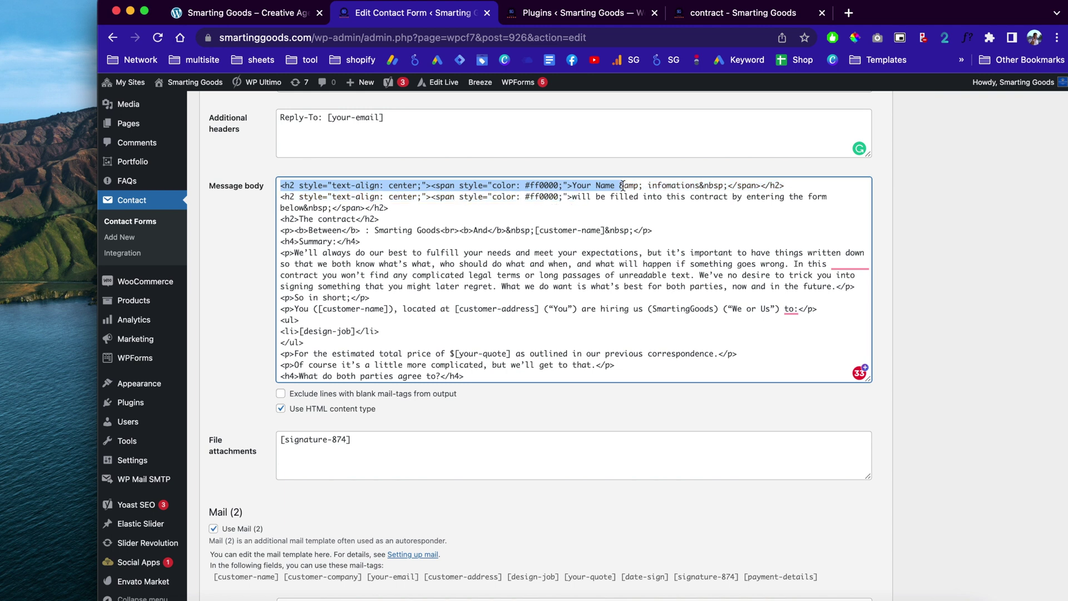
left_click(575, 185)
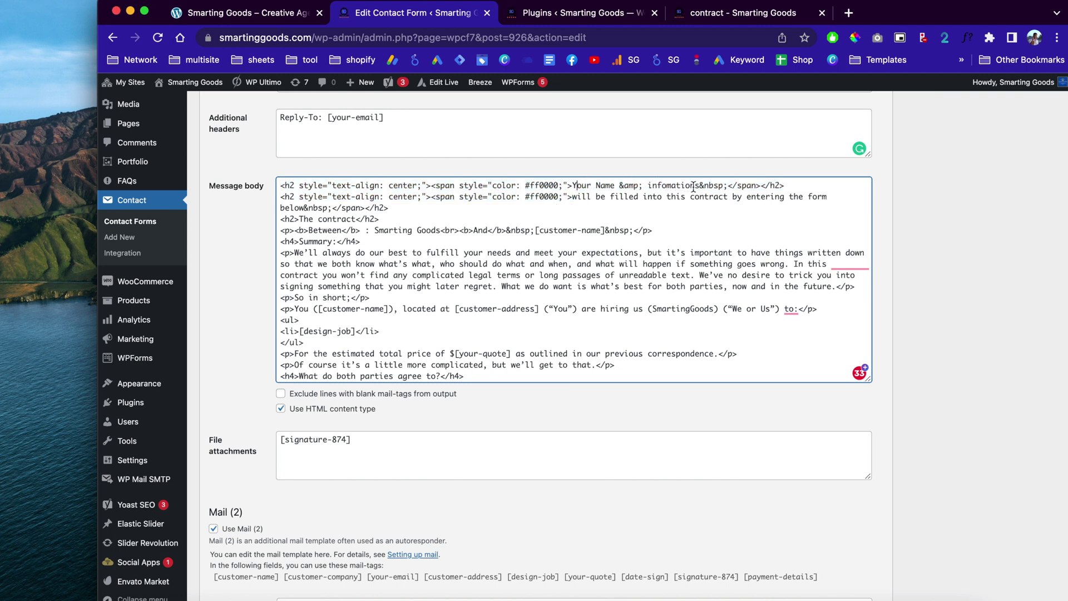
left_click(269, 13)
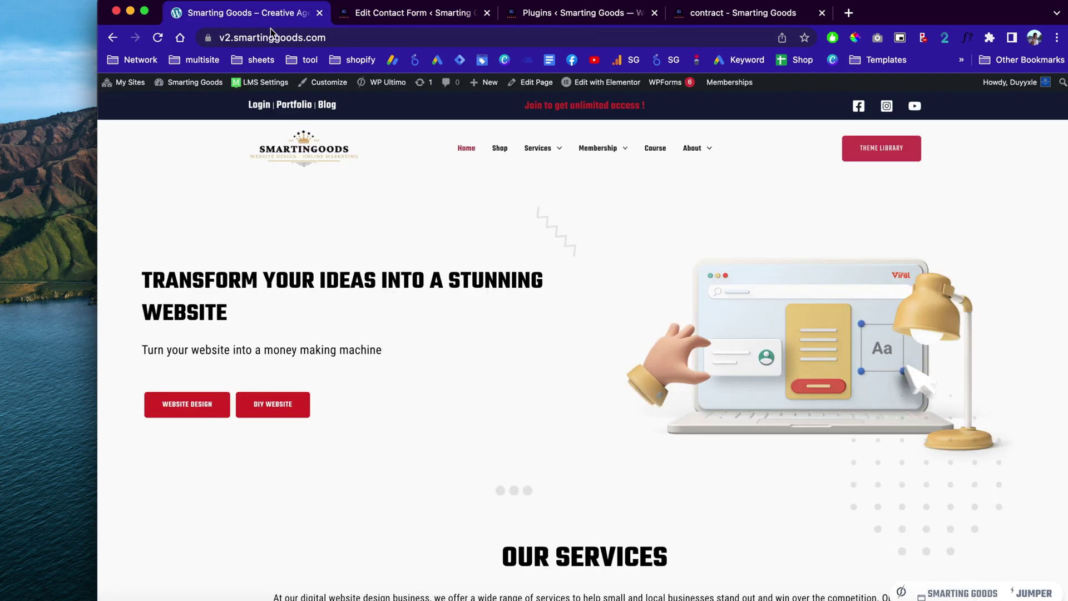
left_click(568, 14)
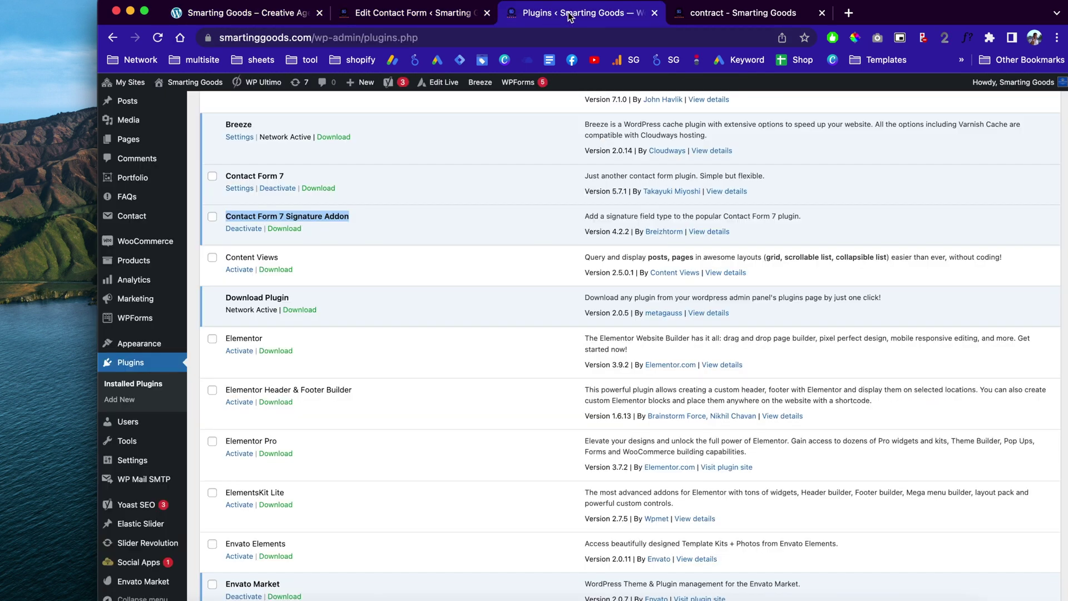
left_click(760, 17)
left_click_drag(760, 17, 655, 18)
scroll(549, 309, "down", 10)
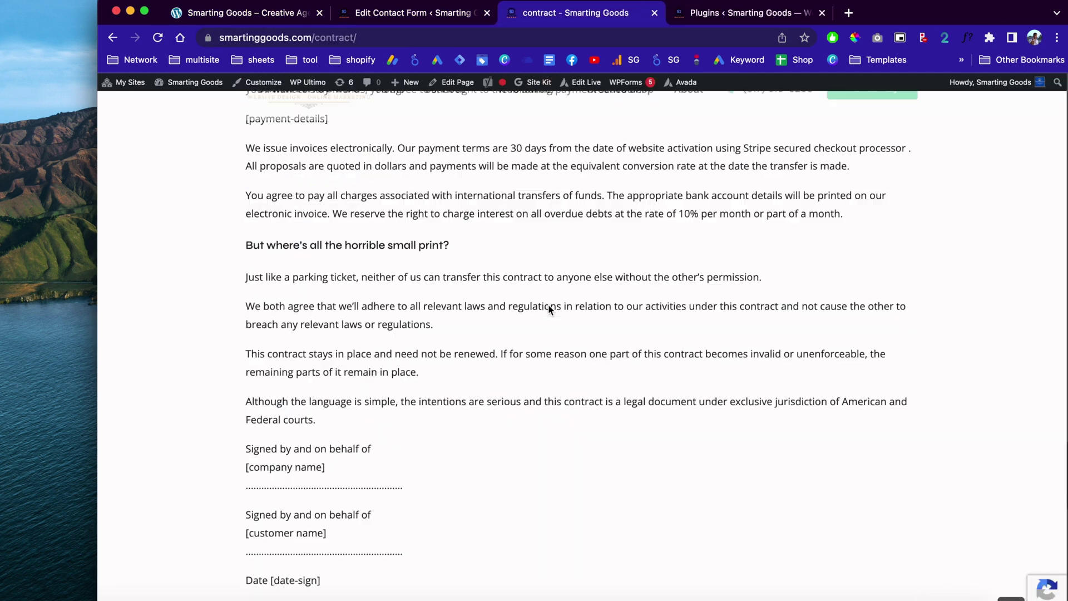
scroll(549, 310, "up", 15)
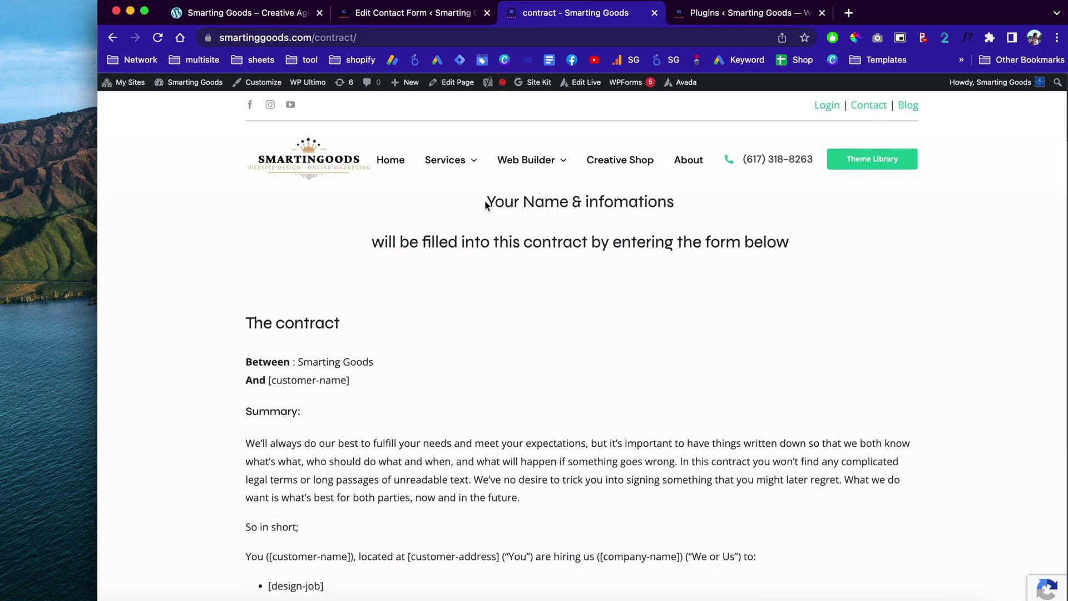
left_click_drag(487, 205, 657, 203)
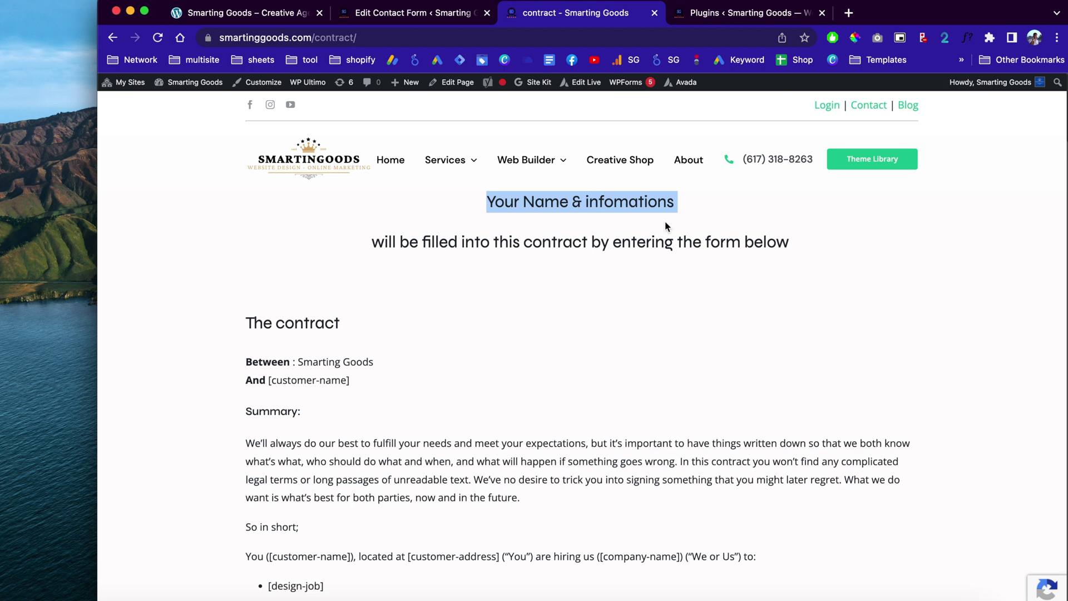
Highlight the closing </h2> tag in the form's message body, then switch to Gmail and highlight the red two-line heading in the contract email
left_click(396, 14)
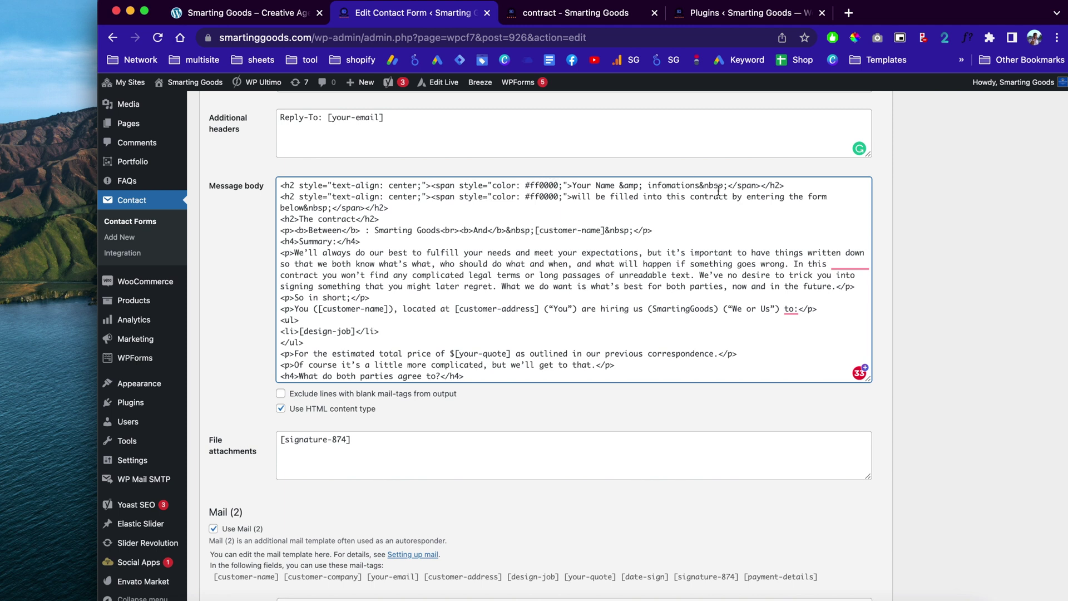
left_click_drag(767, 187, 788, 187)
key("ctrl+Up")
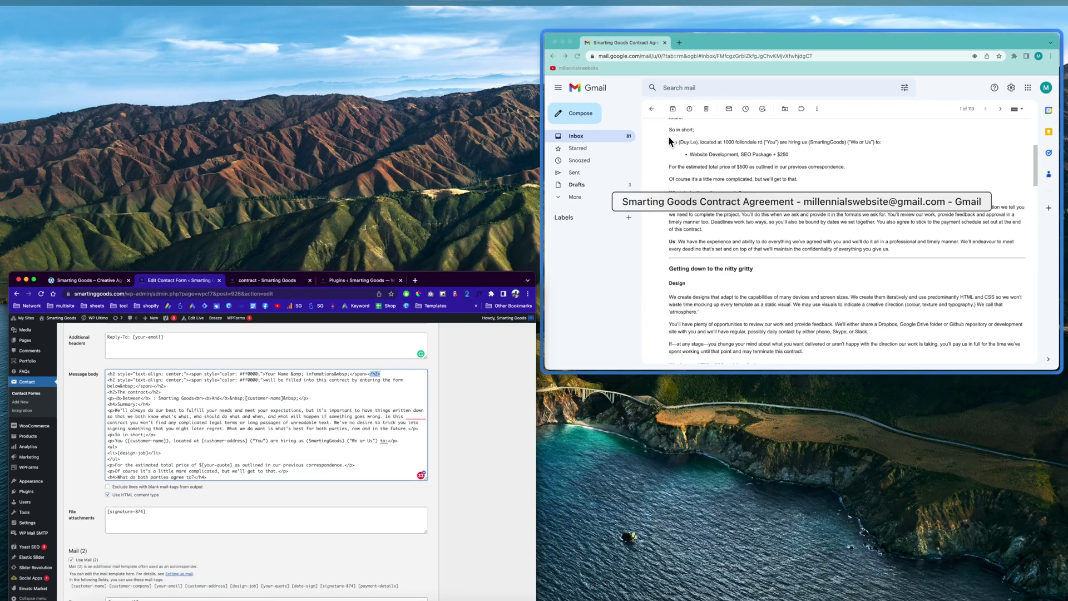
left_click(669, 135)
scroll(555, 305, "up", 6)
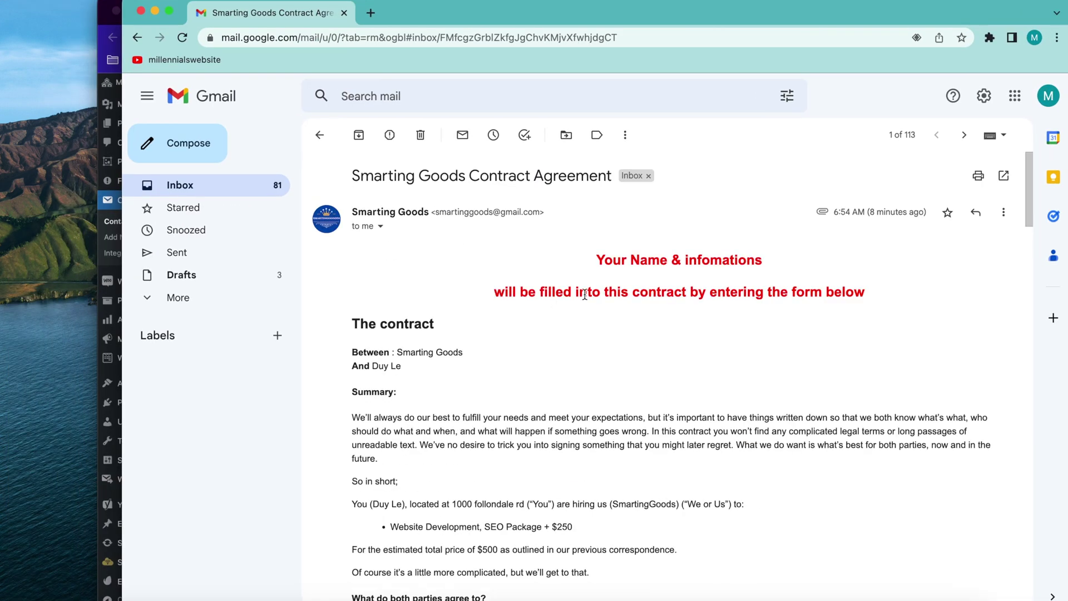
left_click_drag(598, 258, 876, 306)
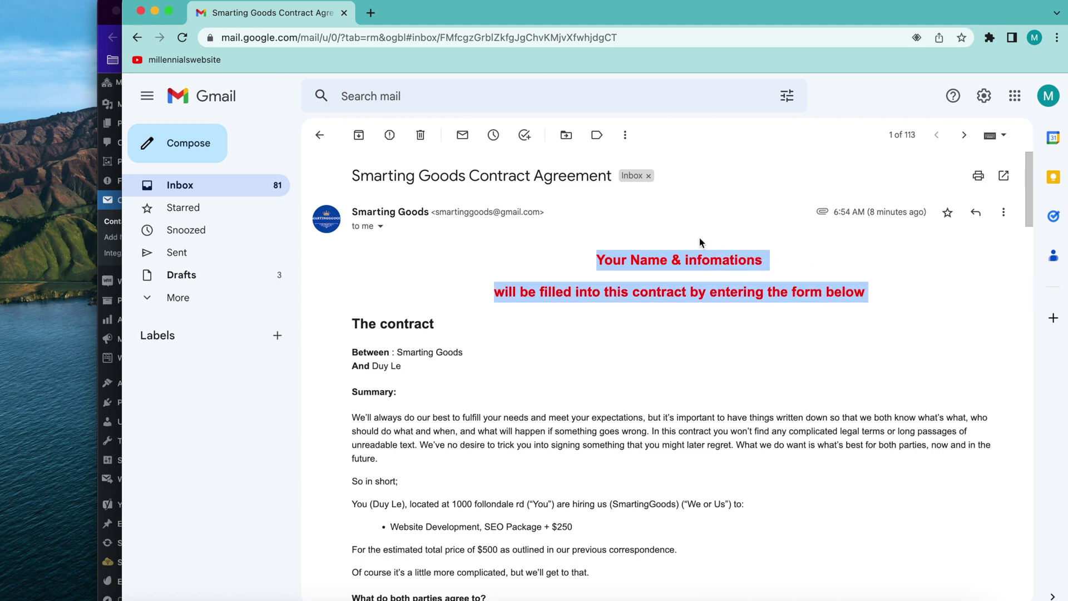
Highlight the contract email's passage from "So in short;" through "Of course it's a little more complicated, but we'll get to that."
scroll(606, 318, "down", 1)
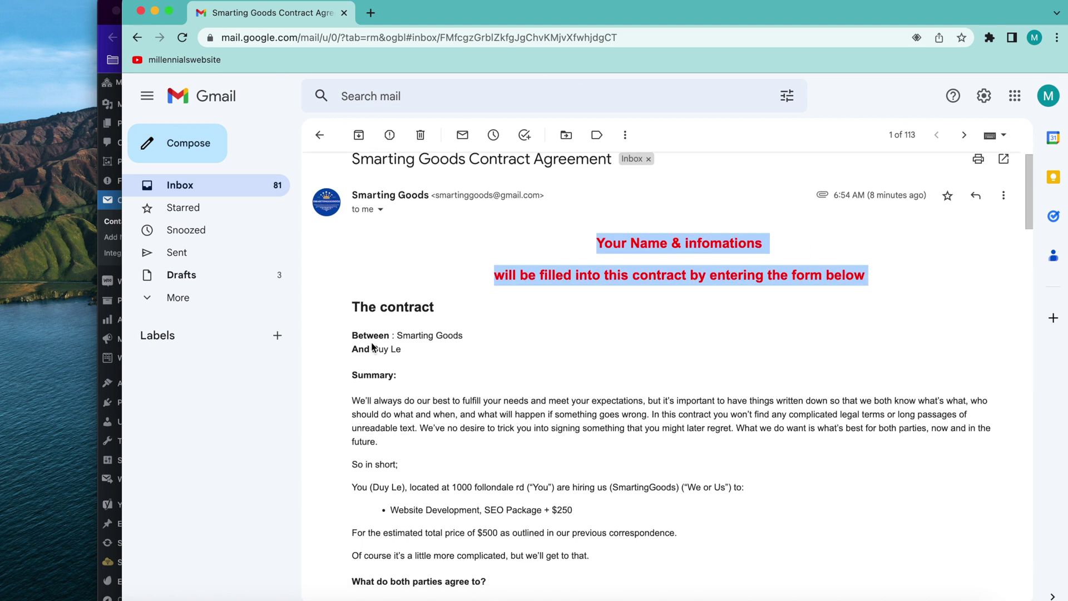
scroll(372, 342, "down", 3)
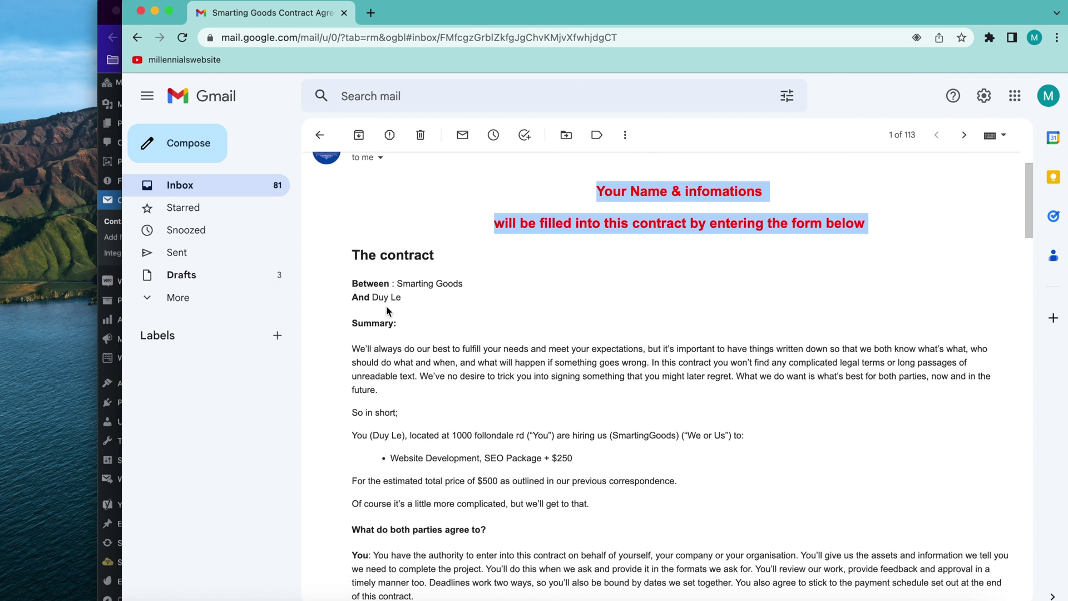
scroll(387, 306, "down", 10)
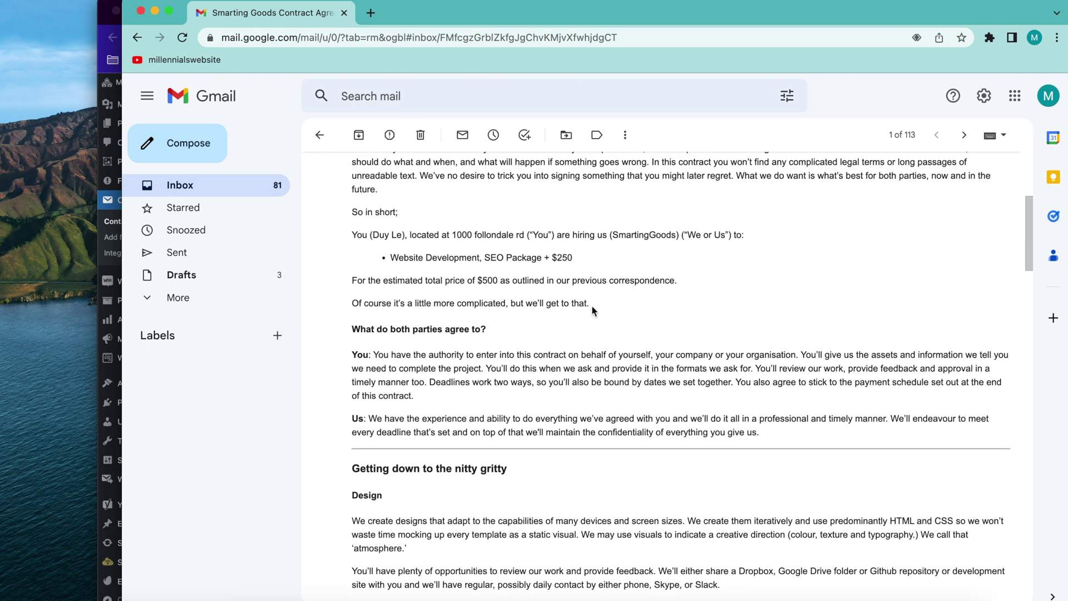
left_click_drag(591, 305, 353, 210)
scroll(470, 260, "up", 3)
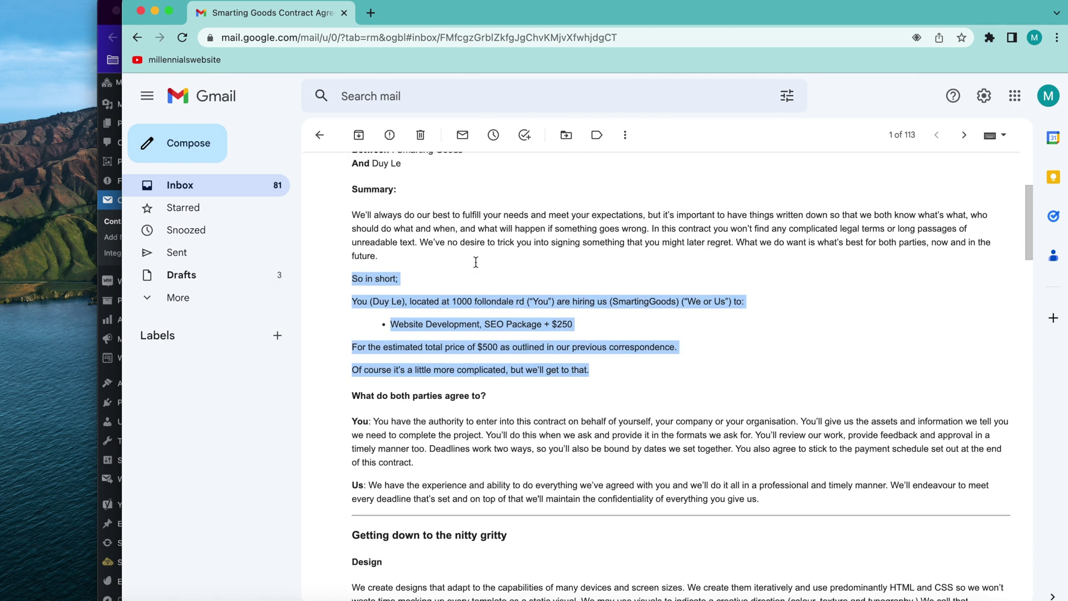
Switch back to the WordPress form editor and highlight (SmartingGoods) in the message body's hiring sentence
key("ctrl+Up")
left_click(353, 181)
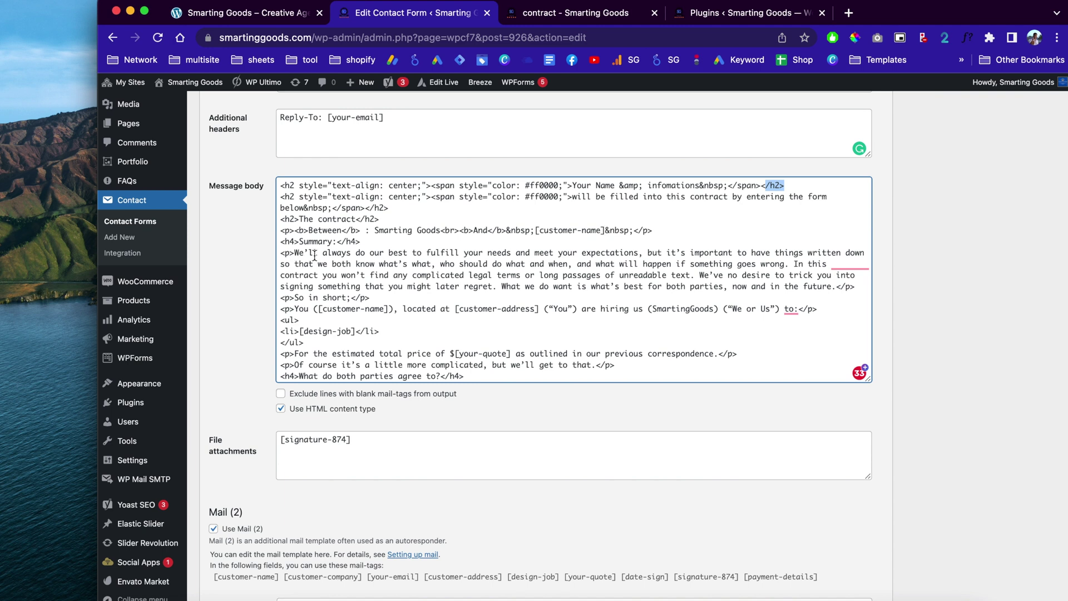
scroll(346, 279, "down", 2)
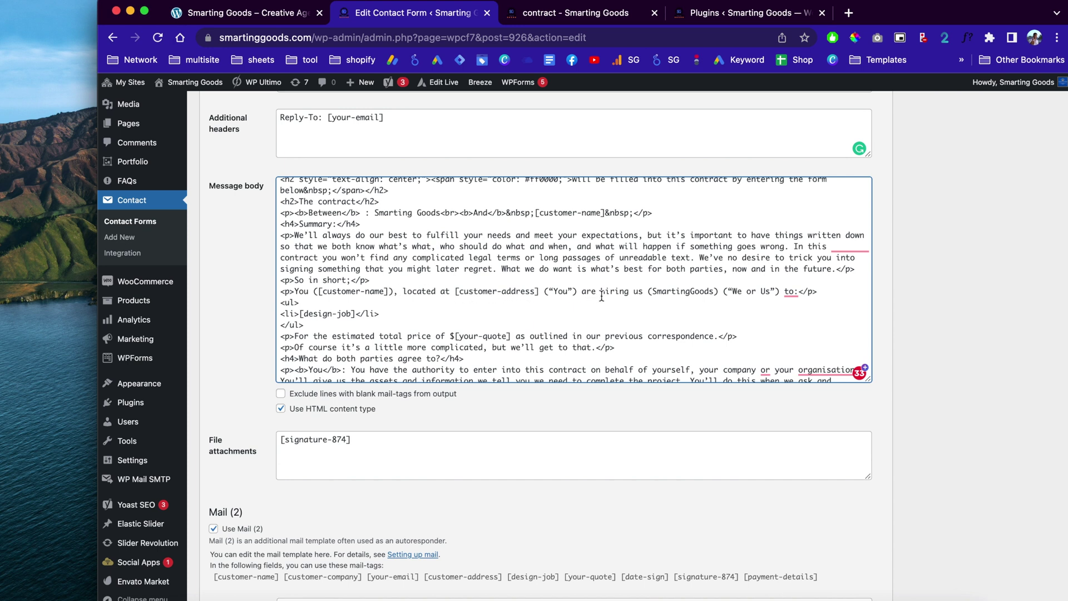
left_click_drag(646, 291, 718, 297)
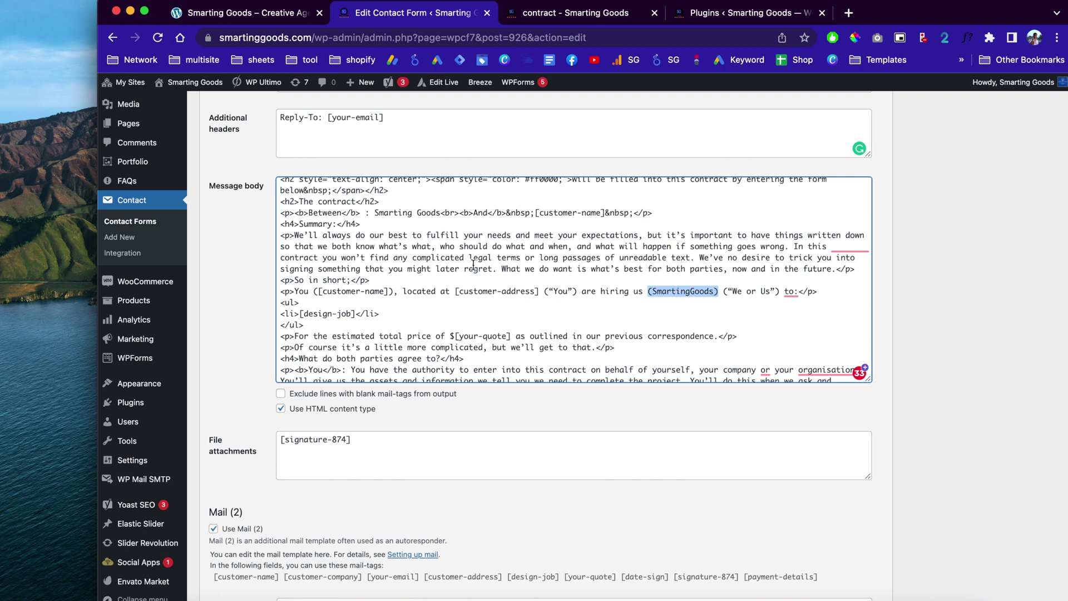
Review the rest of the message body, from the customer mail-tags through the contract clauses to the signature block
scroll(474, 266, "down", 3)
scroll(473, 266, "up", 2)
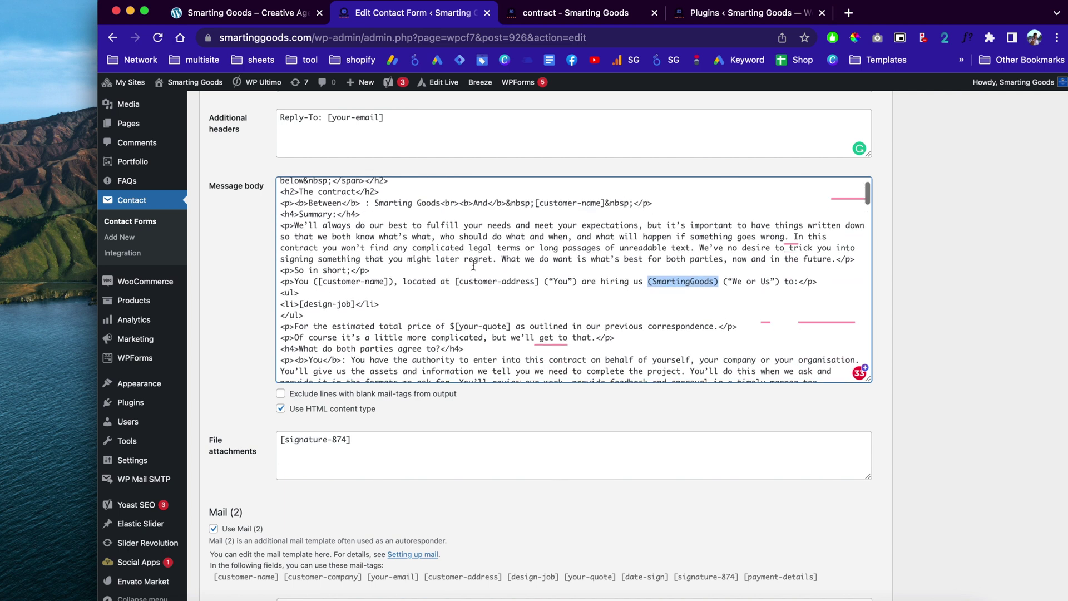
scroll(474, 266, "up", 1)
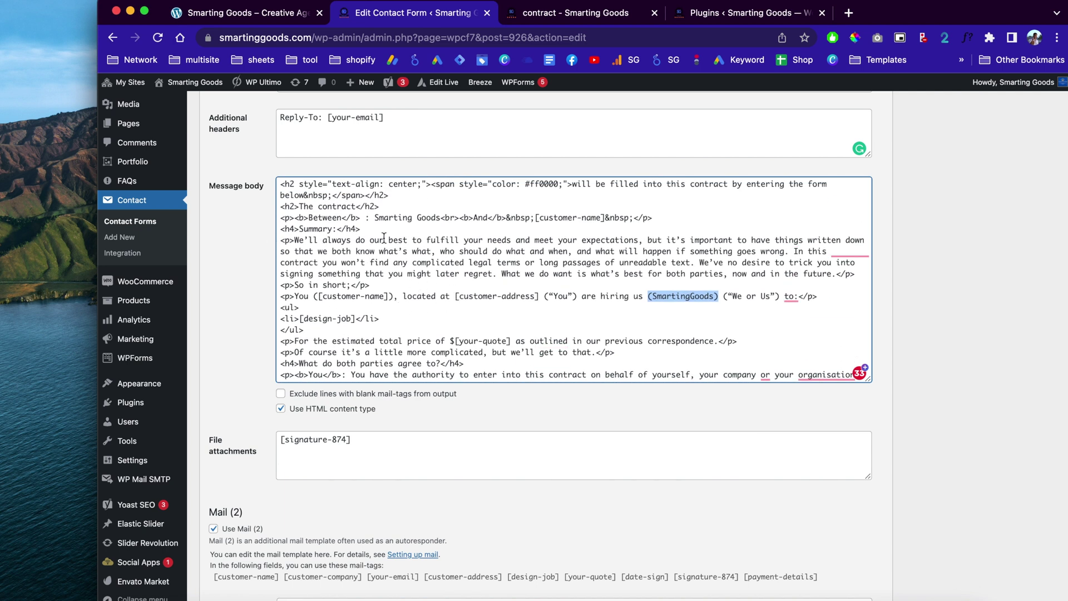
scroll(431, 247, "down", 3)
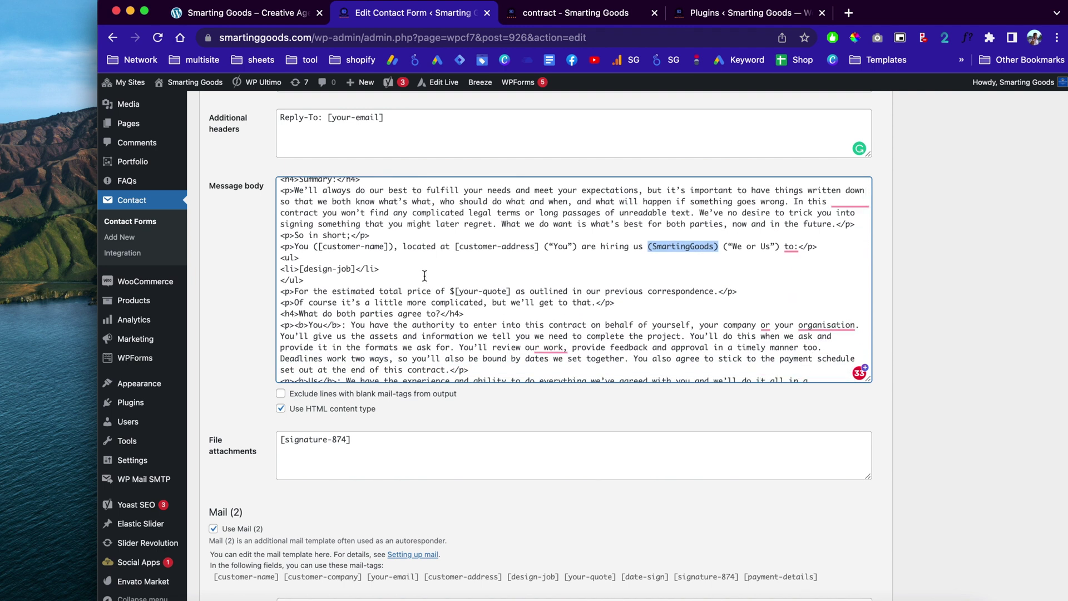
scroll(390, 269, "down", 1)
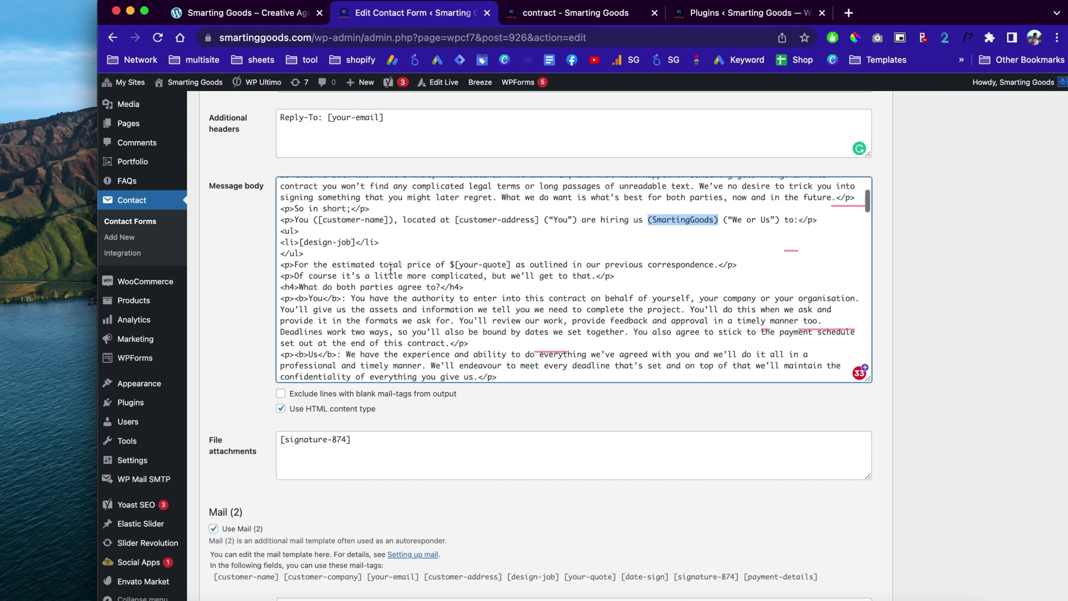
scroll(390, 269, "down", 3)
scroll(391, 269, "down", 10)
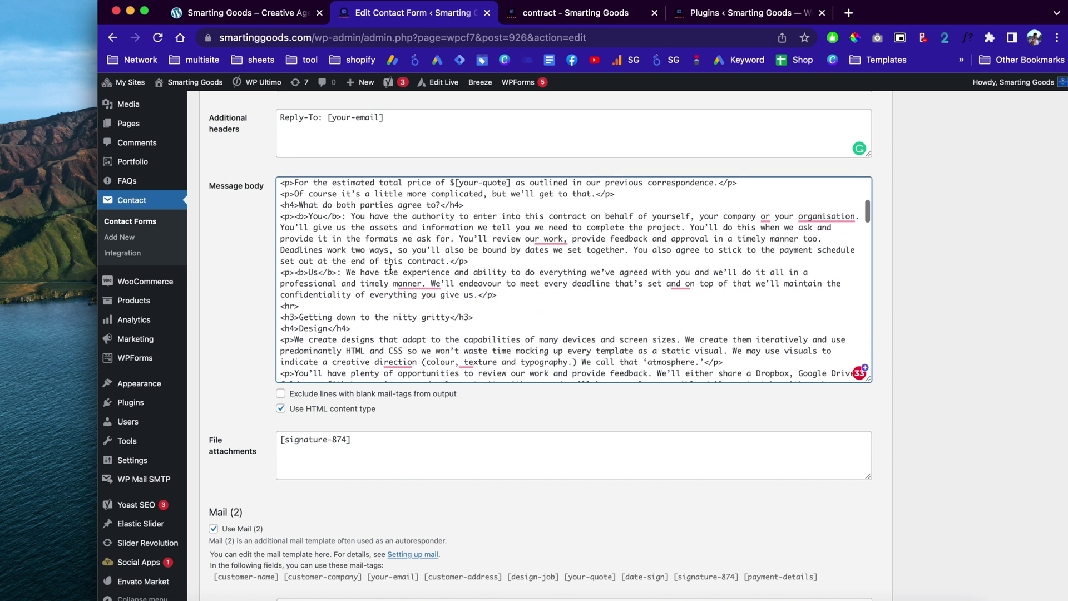
scroll(390, 270, "down", 15)
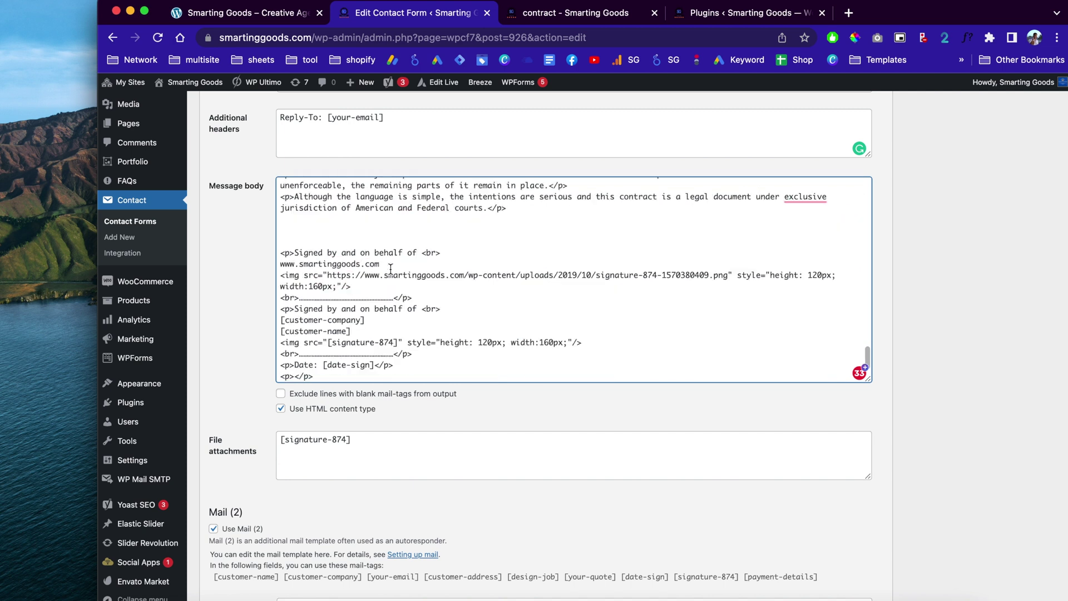
Highlight the company's signature image URL in the message body and examine the customer's [signature-874] image line below it
scroll(353, 267, "up", 1)
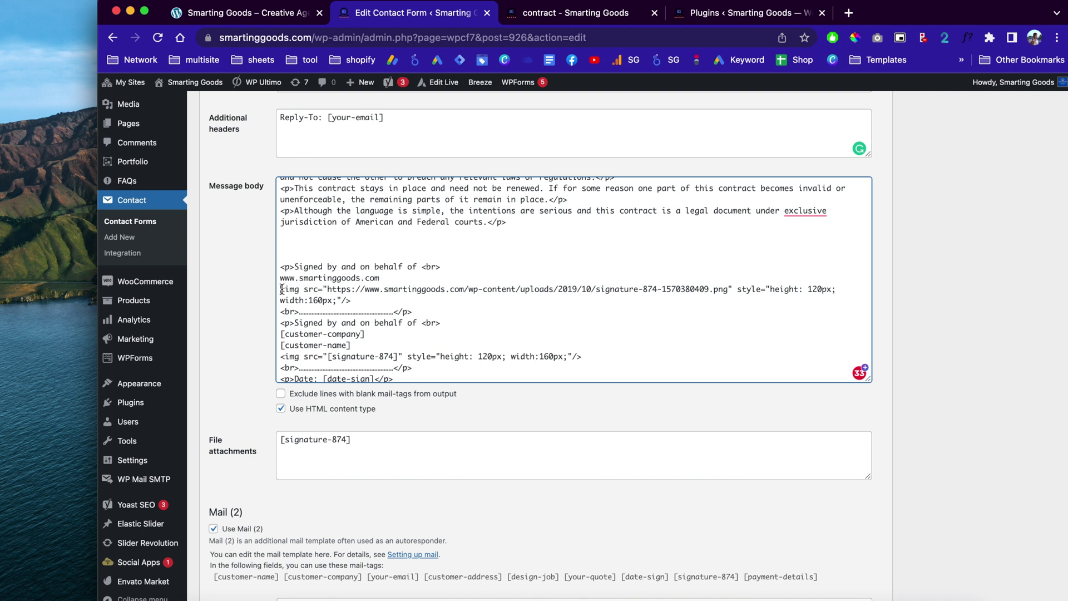
left_click_drag(282, 289, 729, 290)
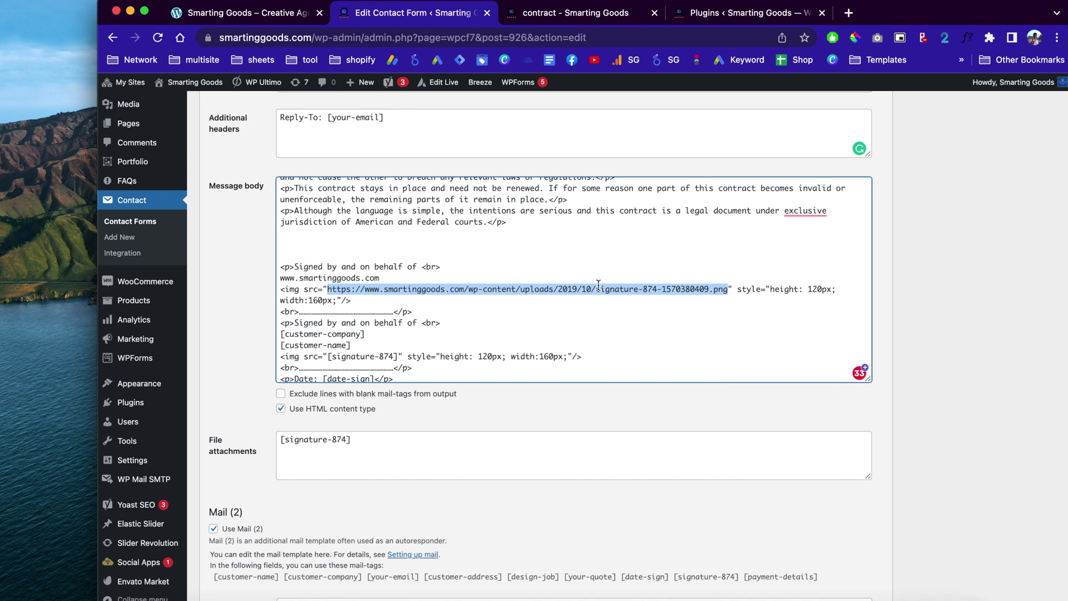
left_click(737, 290)
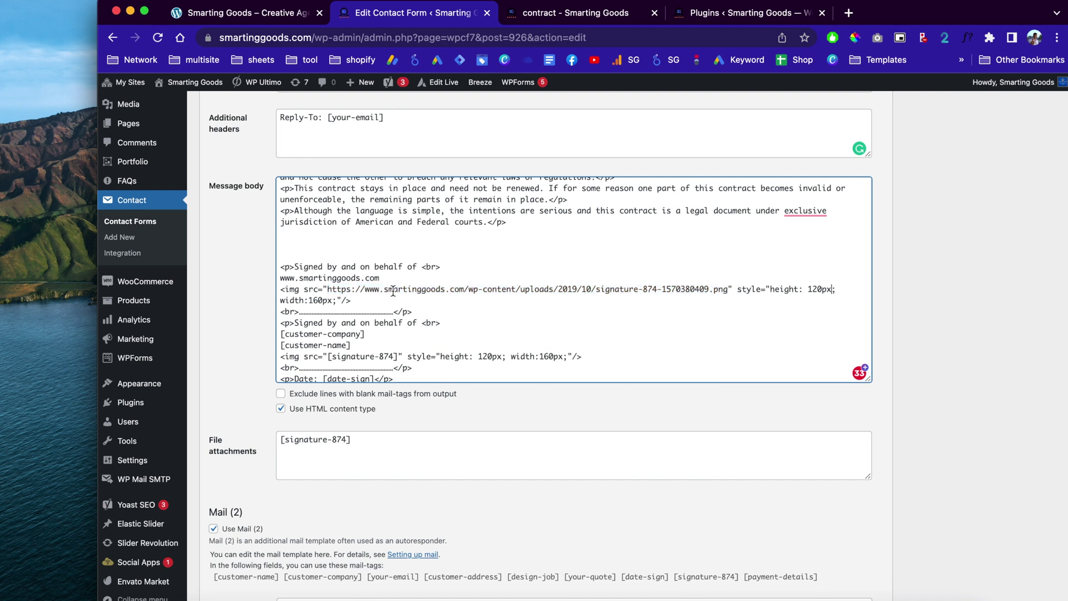
scroll(373, 312, "down", 1)
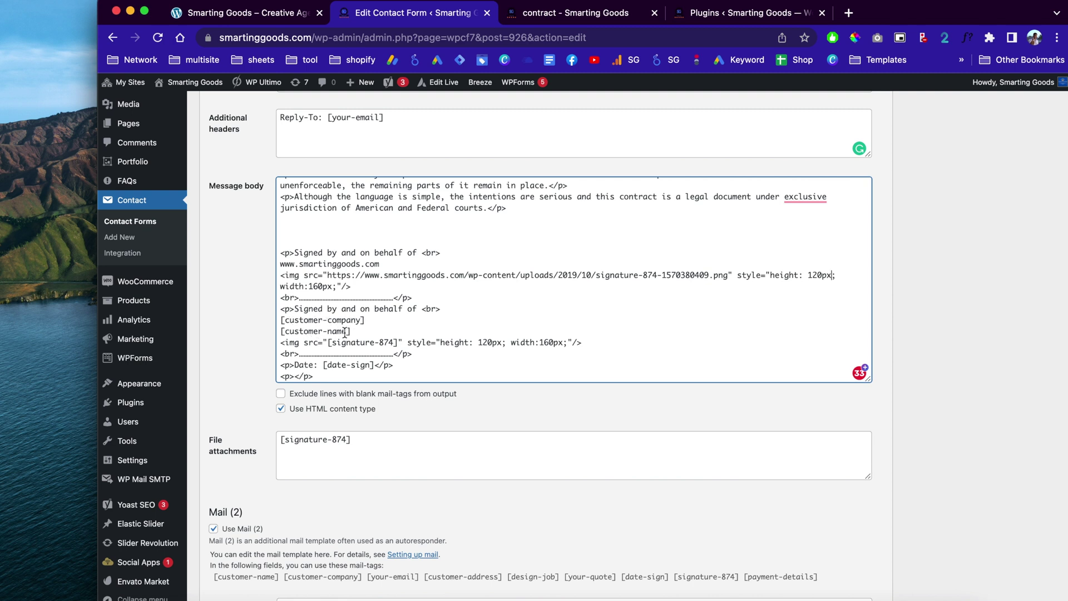
Highlight the customer's signature image source, src="[signature-874]", in the signature block of the message body
scroll(350, 334, "down", 1)
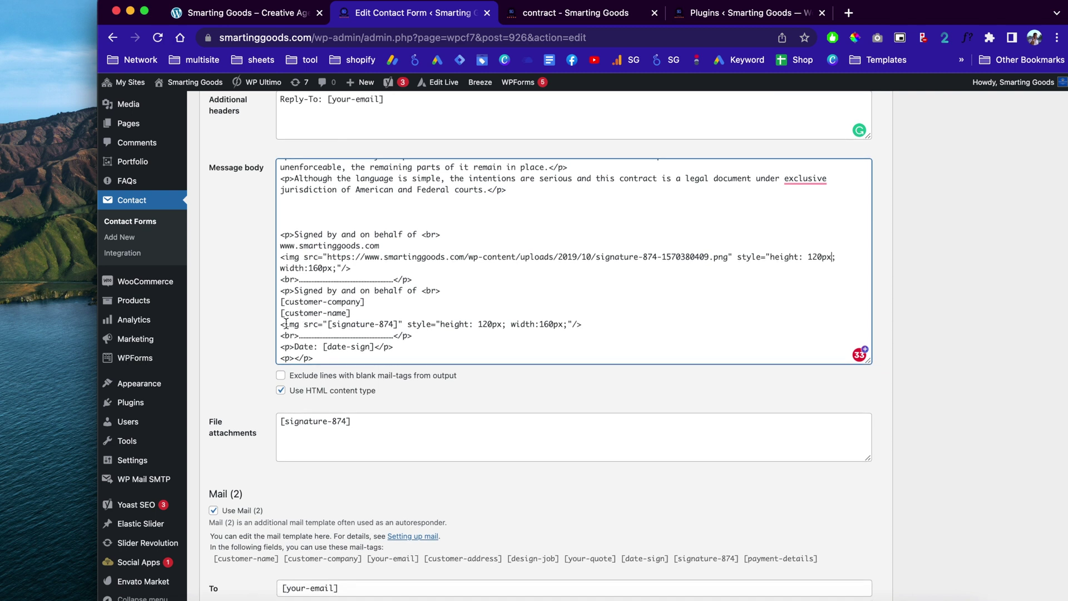
left_click_drag(281, 325, 345, 325)
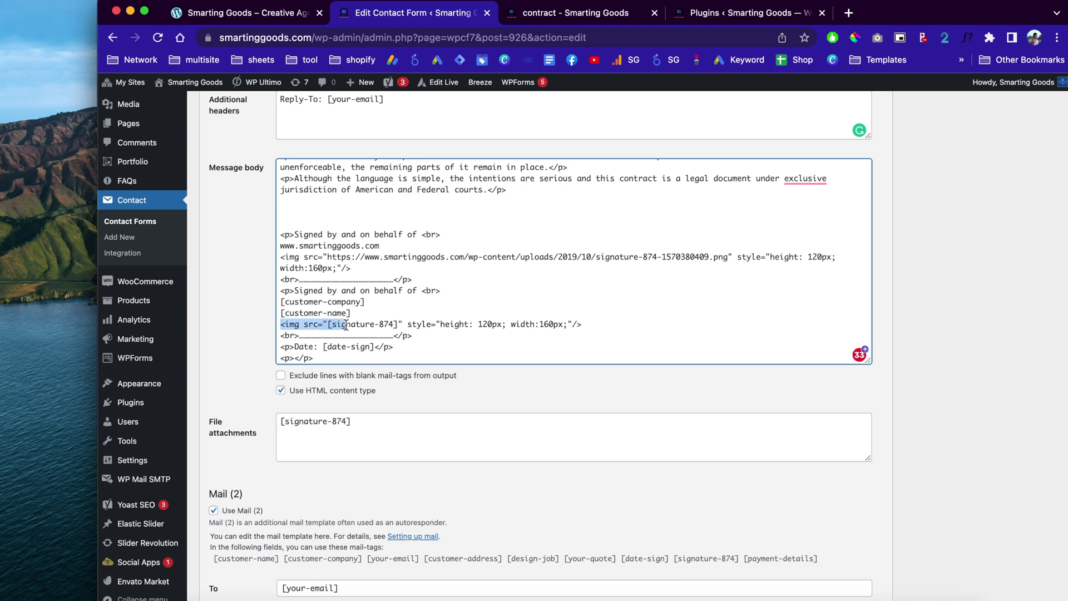
left_click(307, 325)
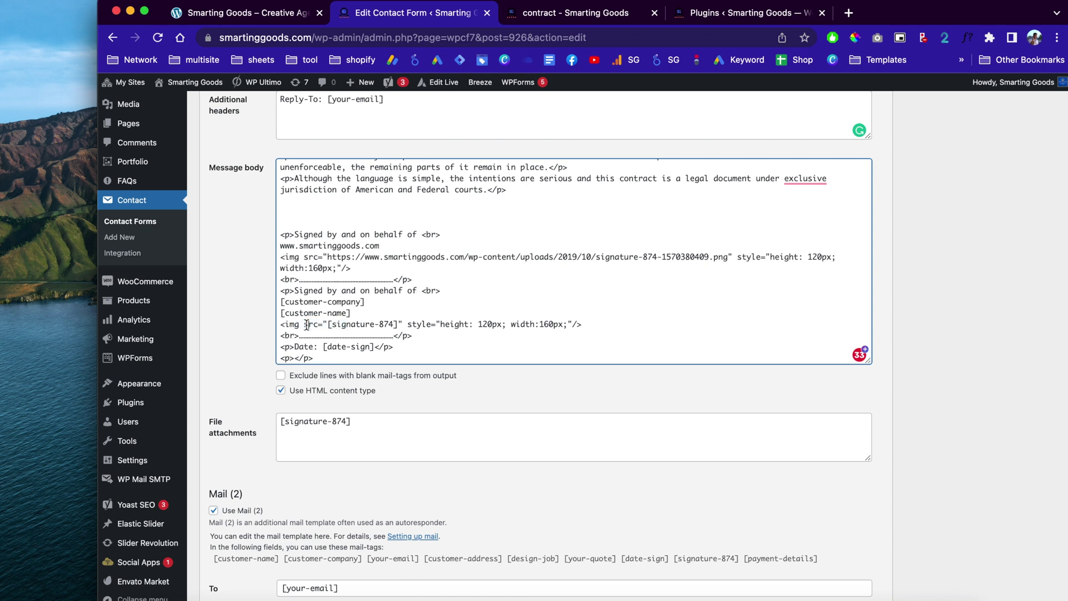
left_click_drag(303, 325, 396, 325)
key("Left")
scroll(580, 325, "down", 1)
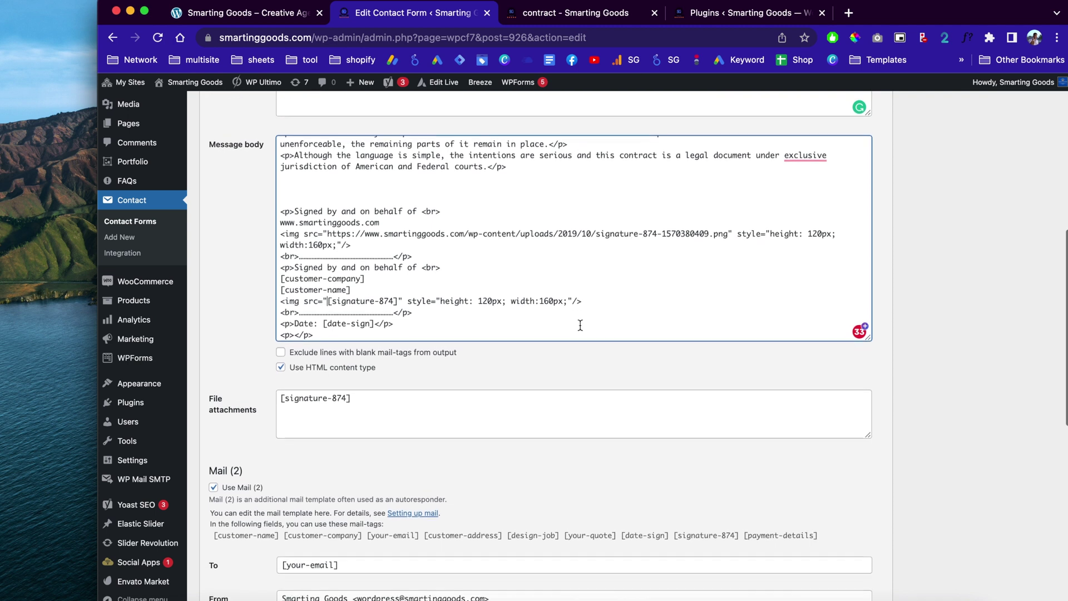
Highlight the [date-sign] tag in the message body's date line and the [signature-874] tag in the first mail's file attachments
left_click_drag(323, 319, 387, 321)
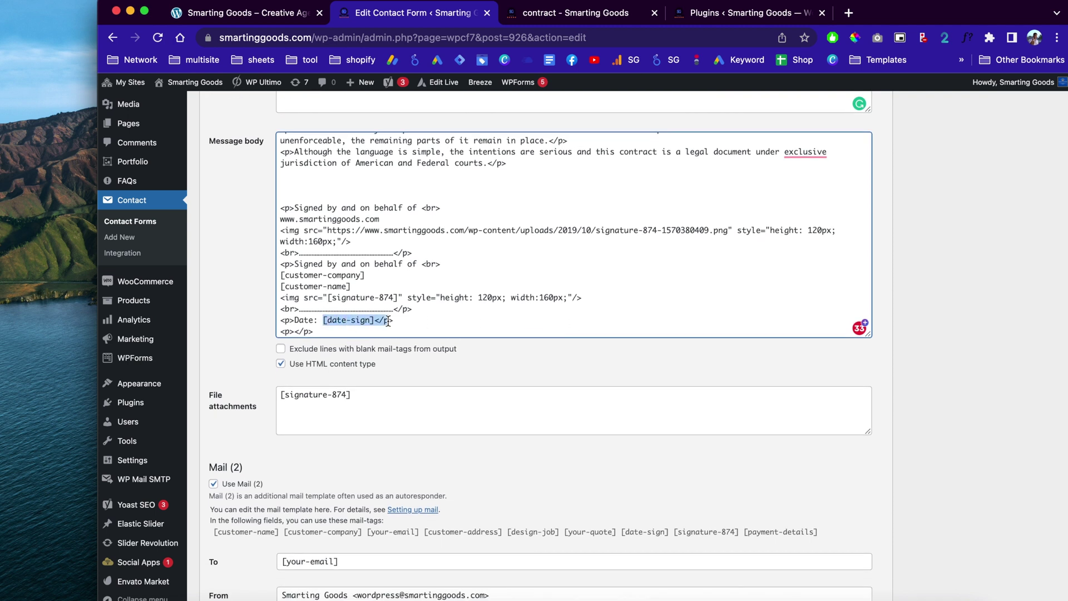
scroll(476, 326, "down", 3)
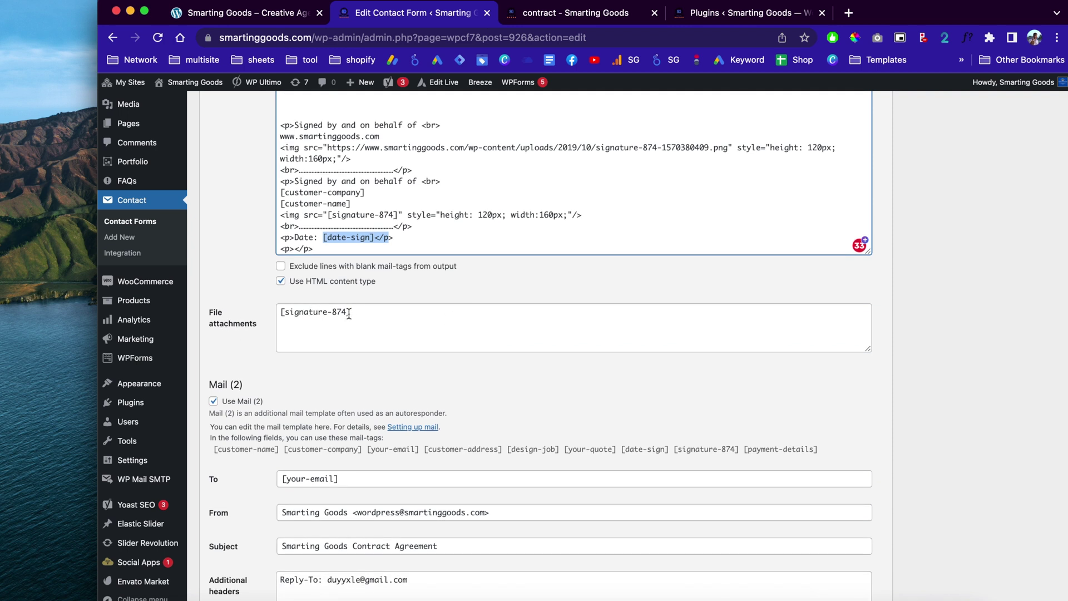
left_click_drag(356, 312, 278, 315)
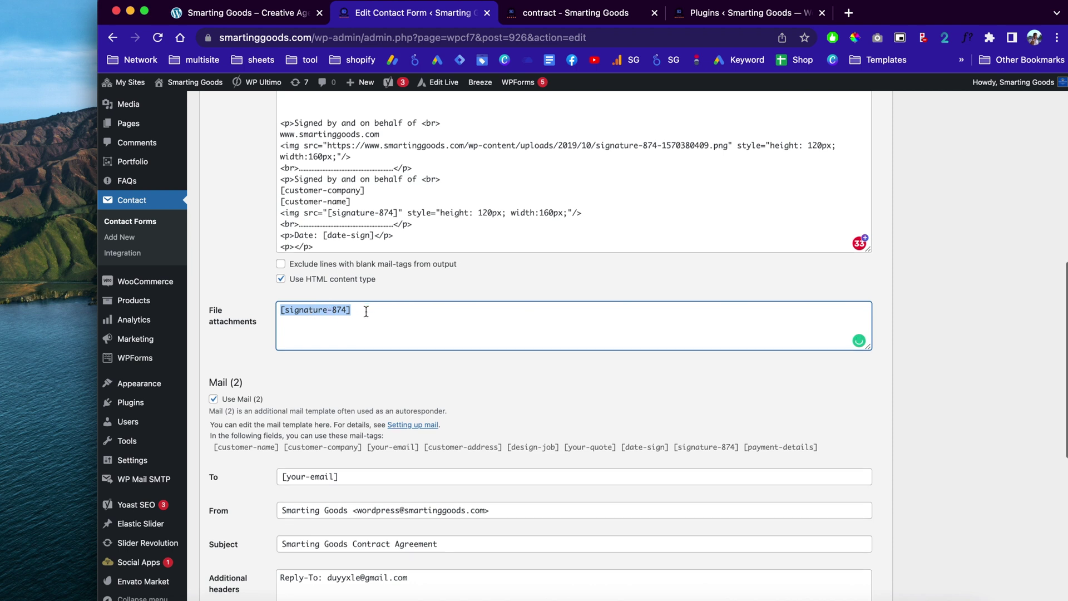
Go to the Mail (2) template and highlight its [your-email] recipient
scroll(364, 311, "down", 2)
scroll(366, 313, "down", 4)
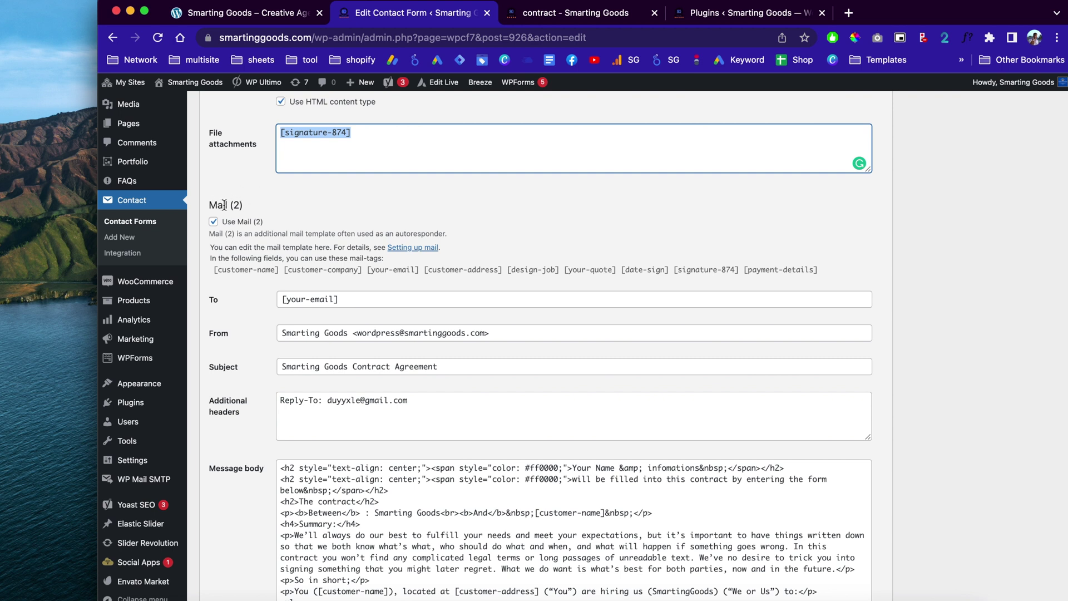
scroll(283, 312, "down", 1)
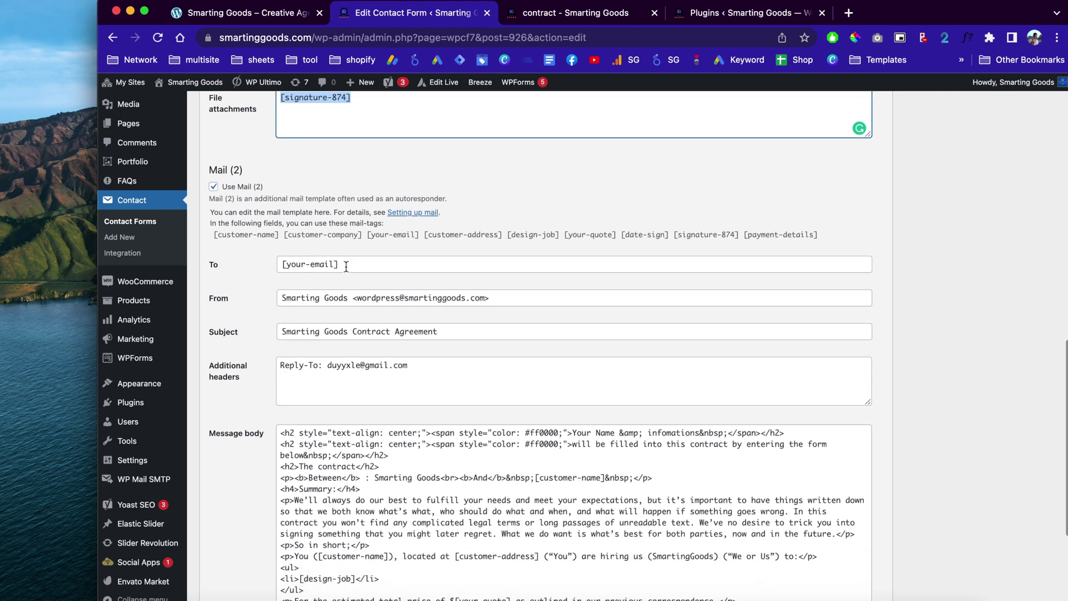
left_click(352, 264)
left_click_drag(353, 263, 280, 263)
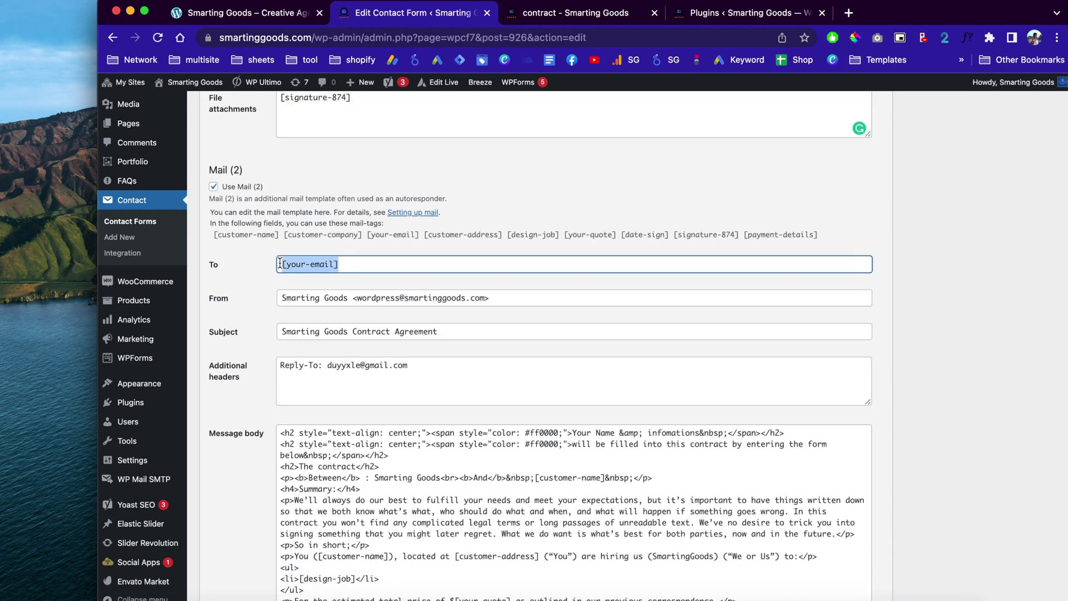
Return to the first mail template and highlight its entire message body, looking through the contract clauses
scroll(333, 373, "up", 10)
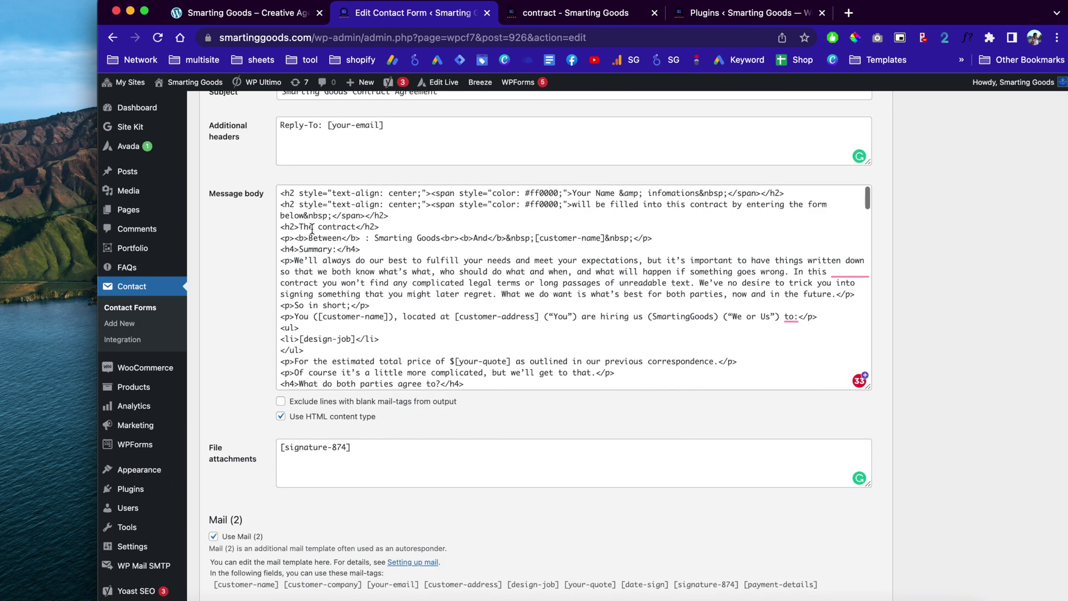
left_click(324, 265)
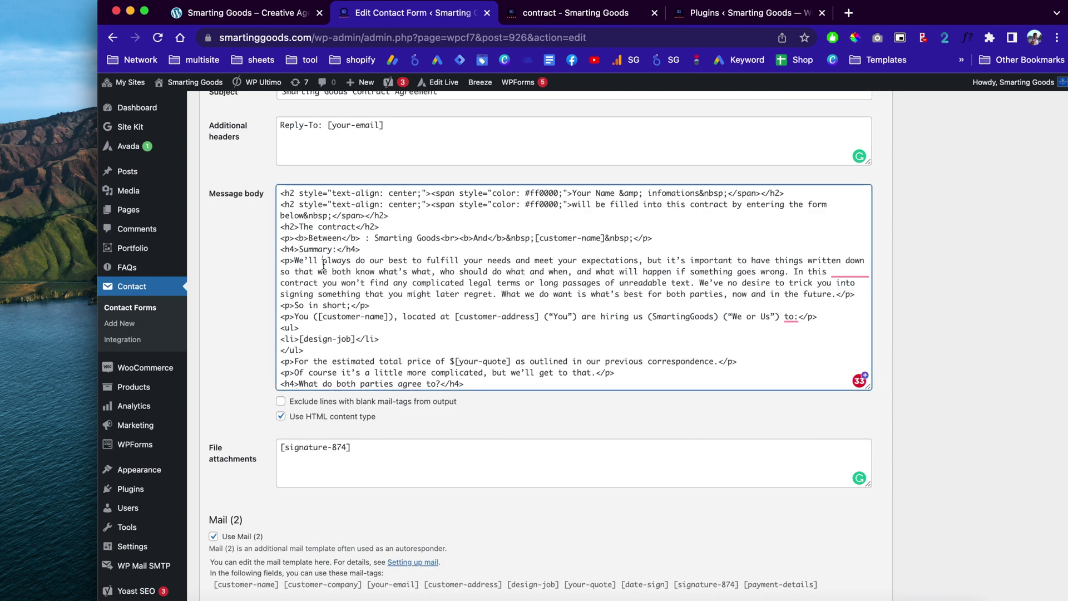
key("super+a")
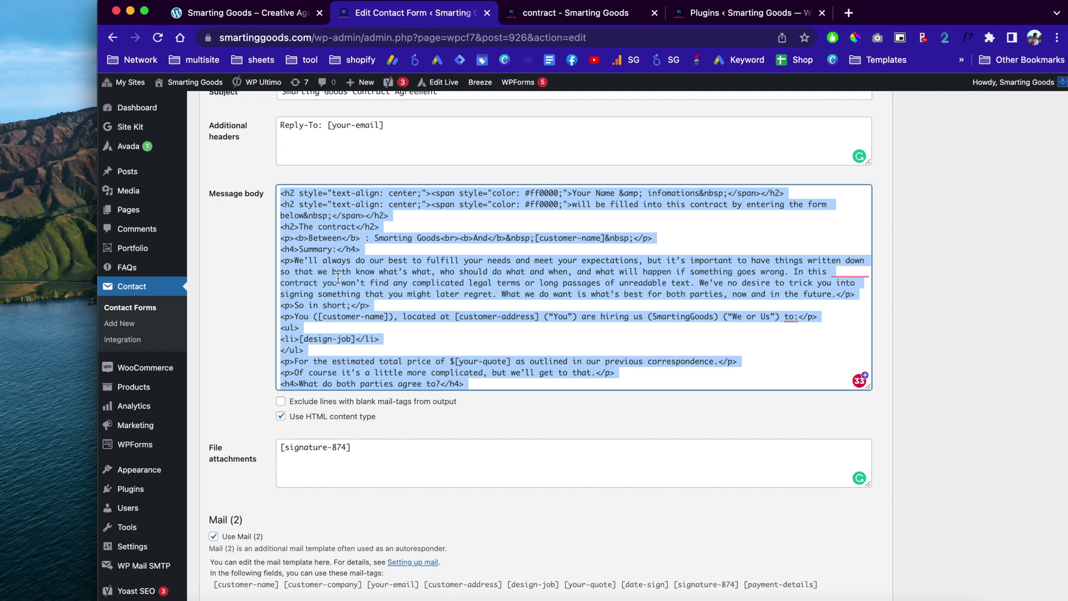
scroll(334, 279, "down", 10)
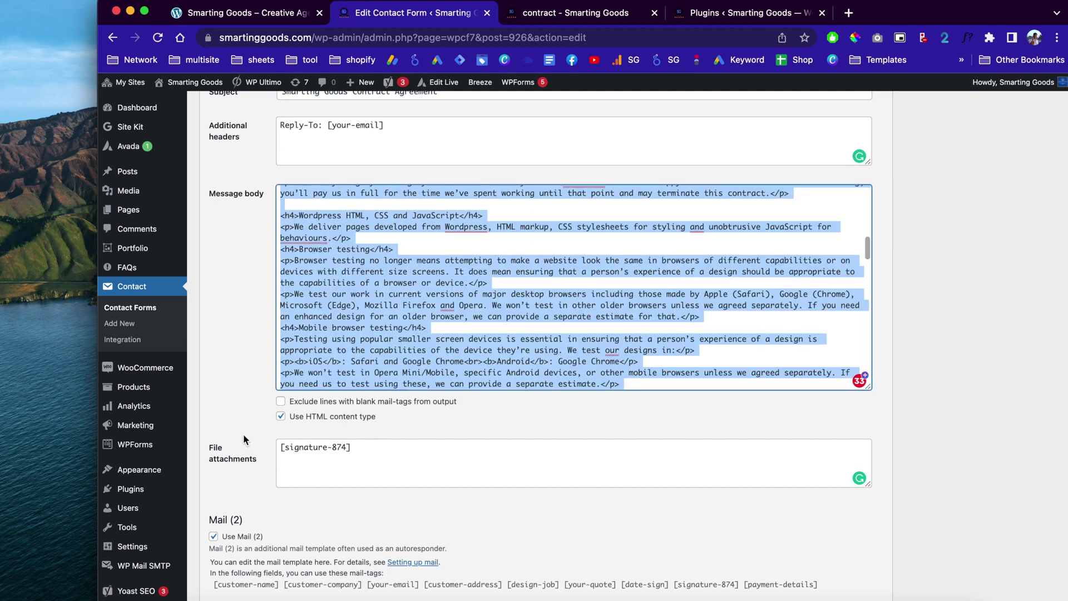
Highlight the entire Mail (2) message body and review its contract clauses and the settings down to the end of the form
scroll(246, 442, "down", 10)
left_click(409, 373)
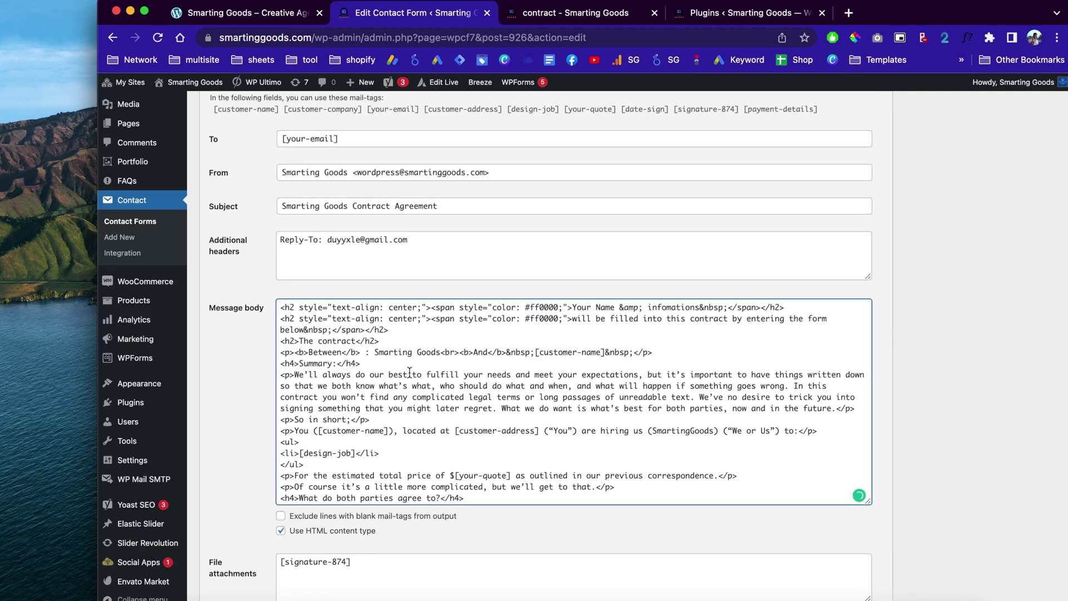
key("super+a")
scroll(438, 394, "down", 3)
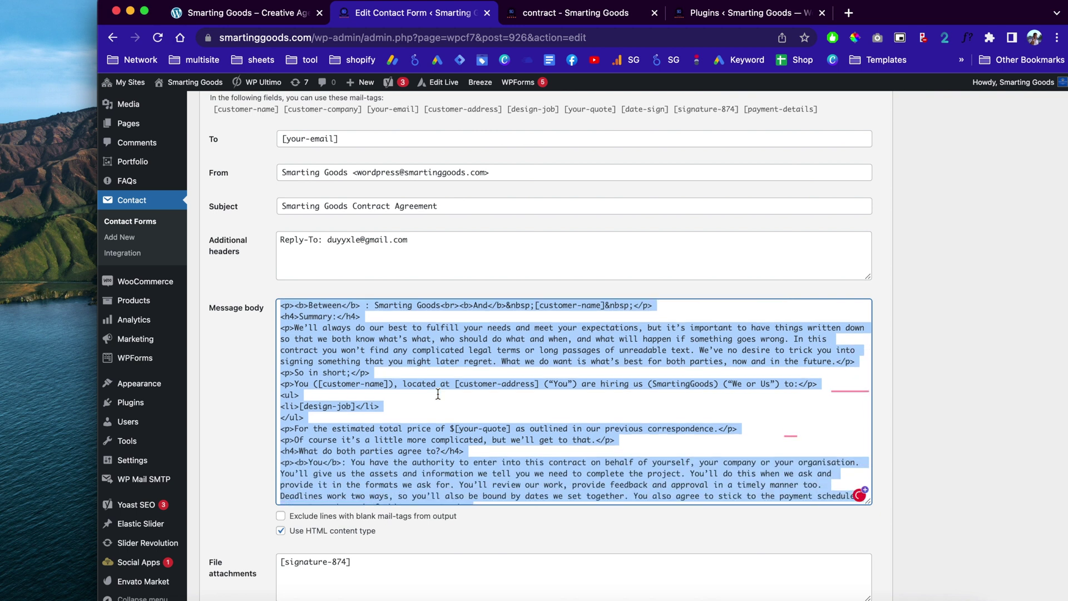
scroll(422, 412, "down", 10)
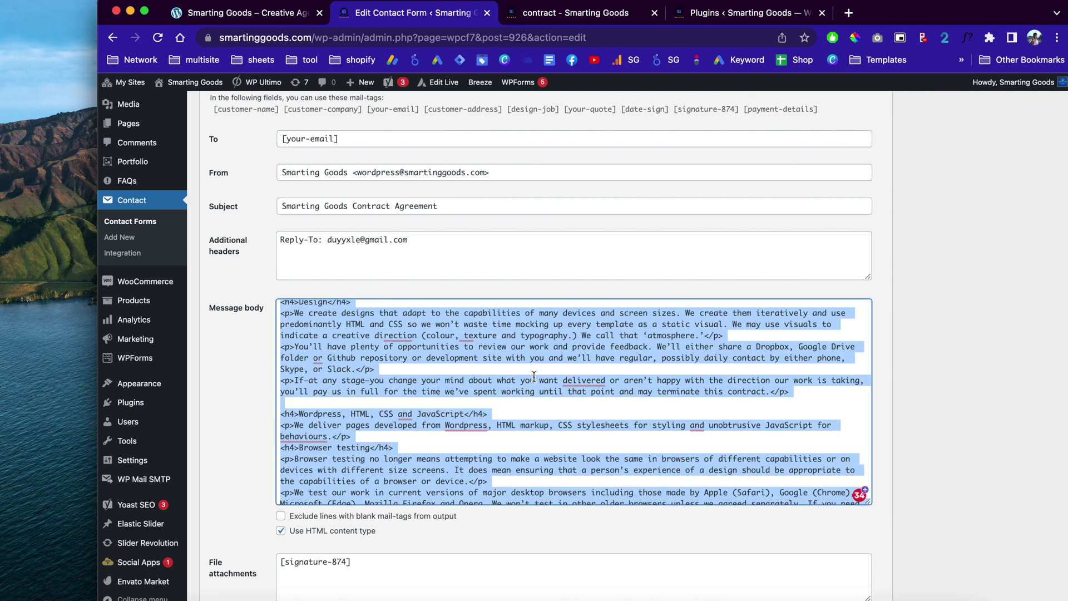
left_click(461, 402)
scroll(461, 402, "down", 5)
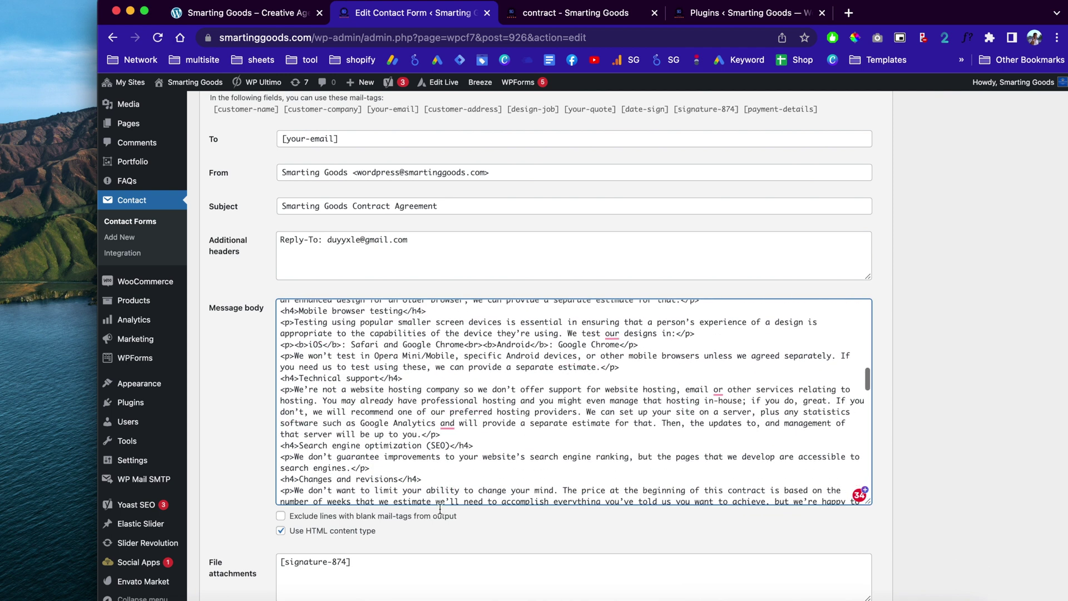
scroll(442, 525, "down", 3)
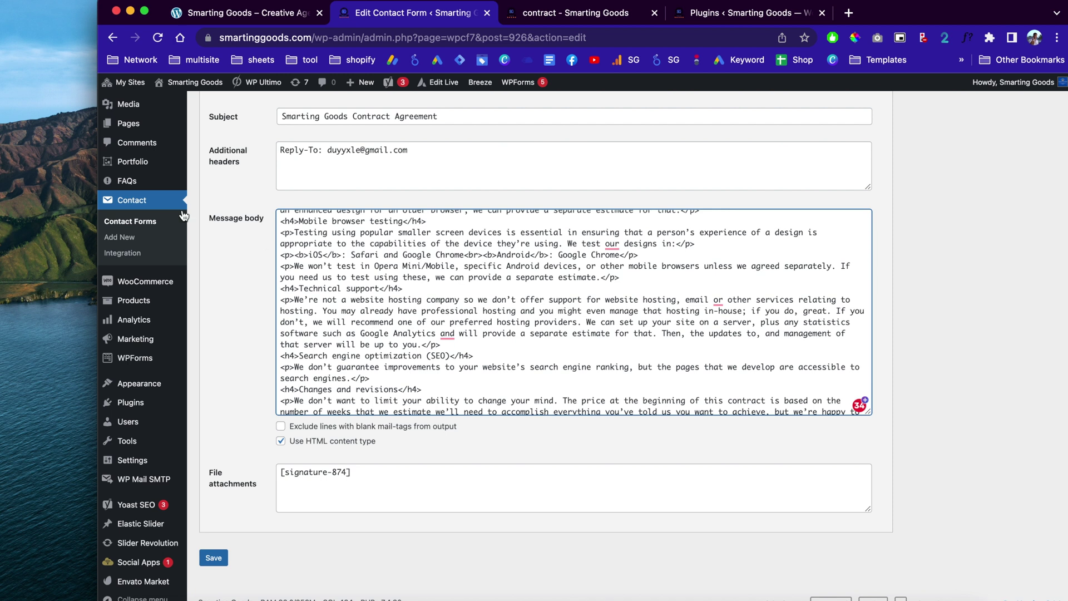
Open the contact form integrations, highlight the reCAPTCHA heading and its status line, and open the reCAPTCHA integration setup
left_click(115, 256)
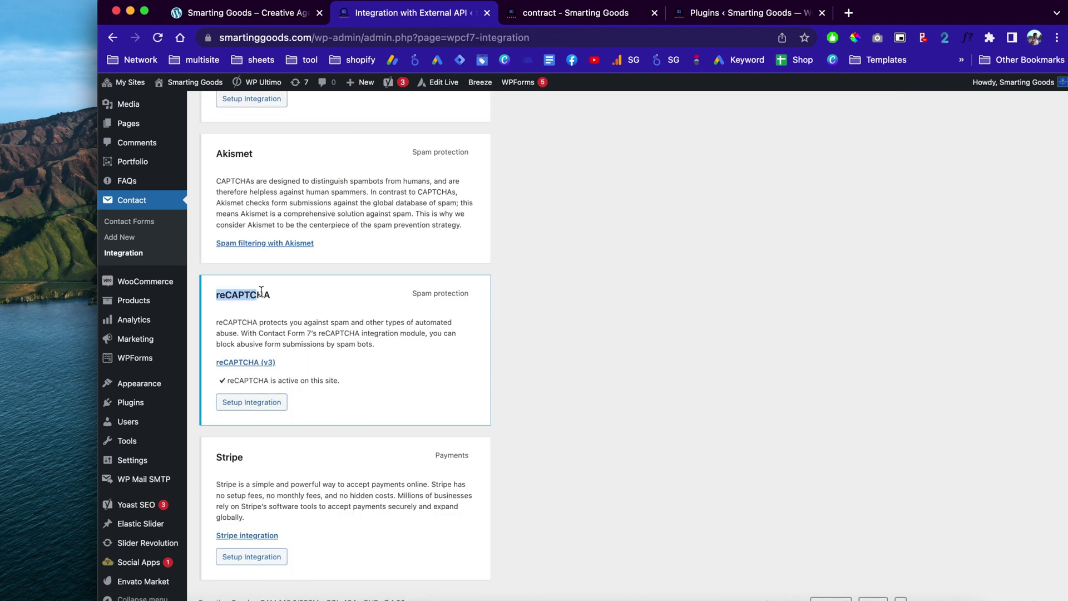
triple_click(273, 293)
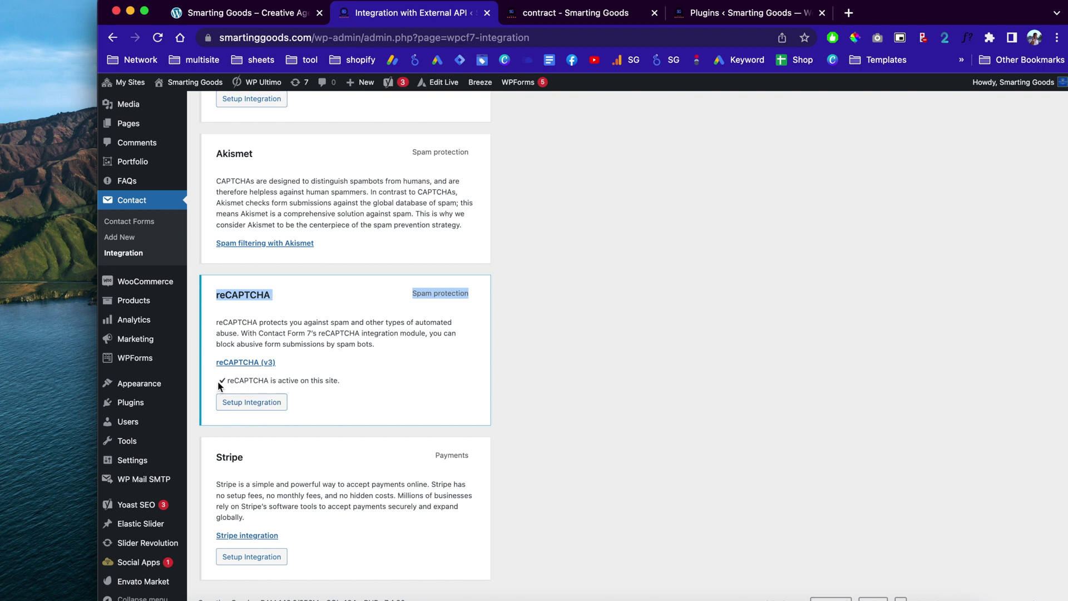
left_click_drag(222, 383, 324, 382)
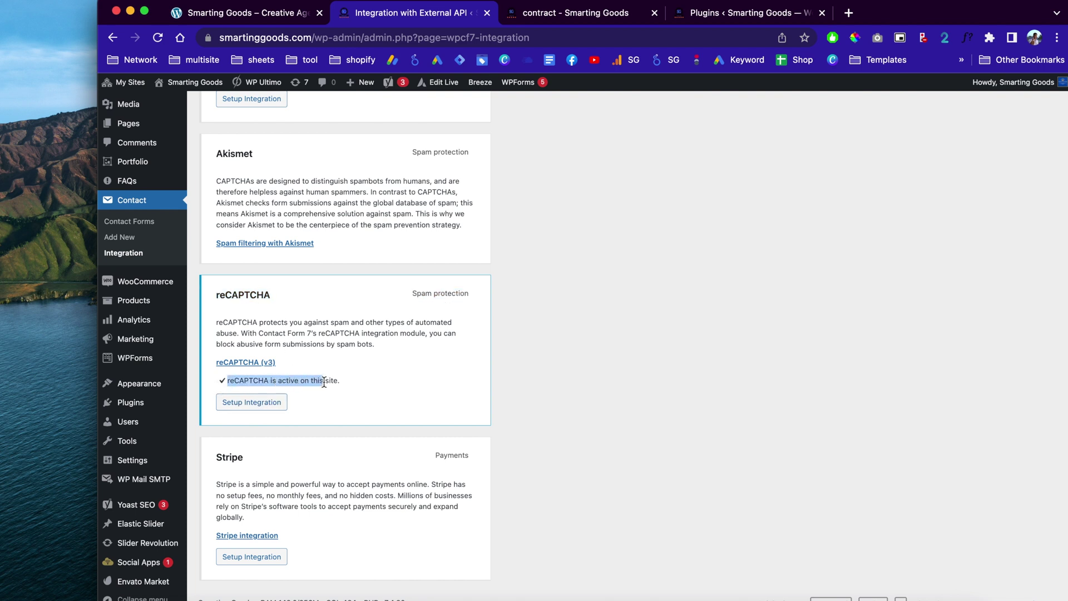
left_click(239, 410)
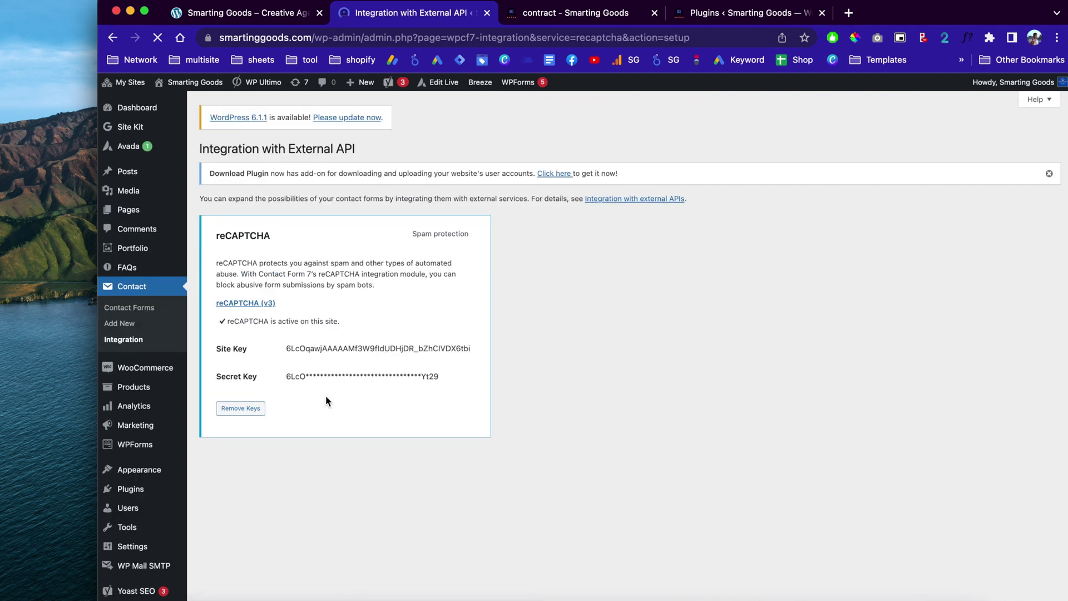
Open the linked reCAPTCHA (v3) guide in a new browser tab and review its instructions for registering a site
right_click(243, 308)
left_click(272, 312)
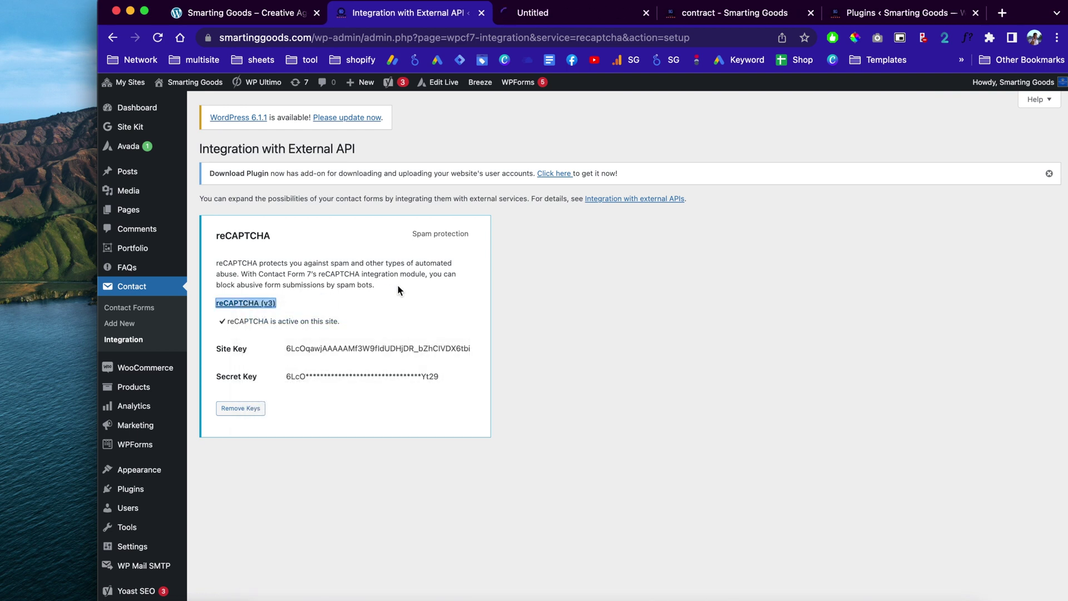
left_click(557, 13)
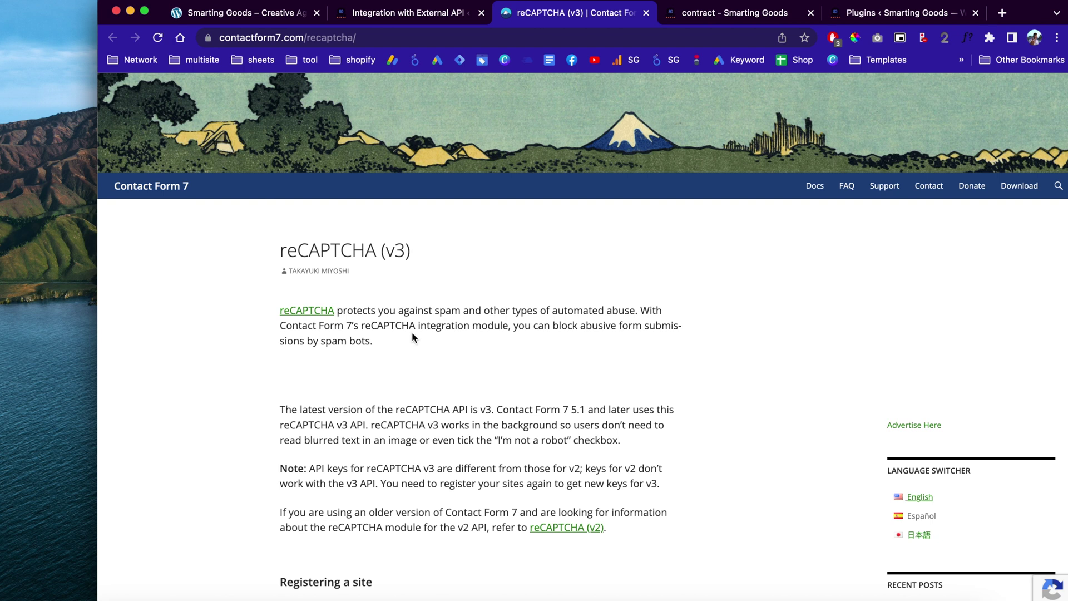
scroll(413, 334, "down", 6)
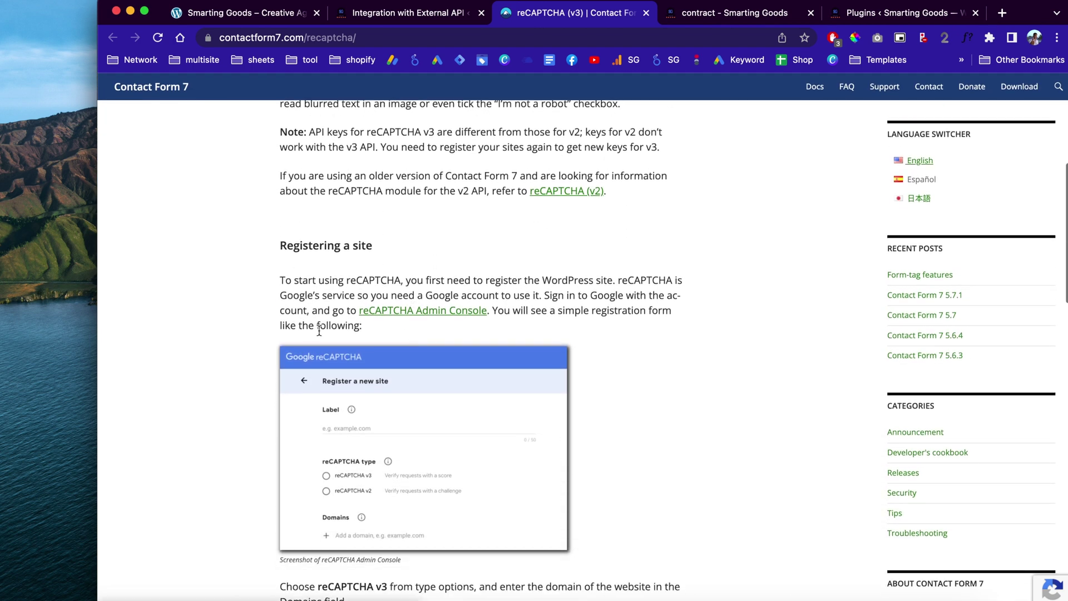
scroll(342, 369, "down", 4)
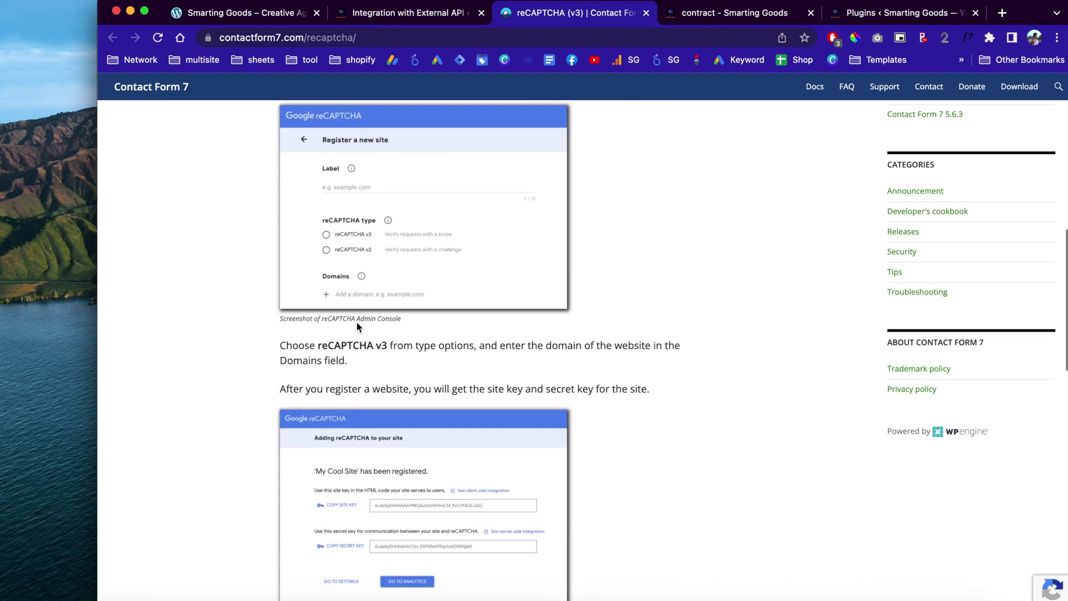
scroll(393, 261, "up", 2)
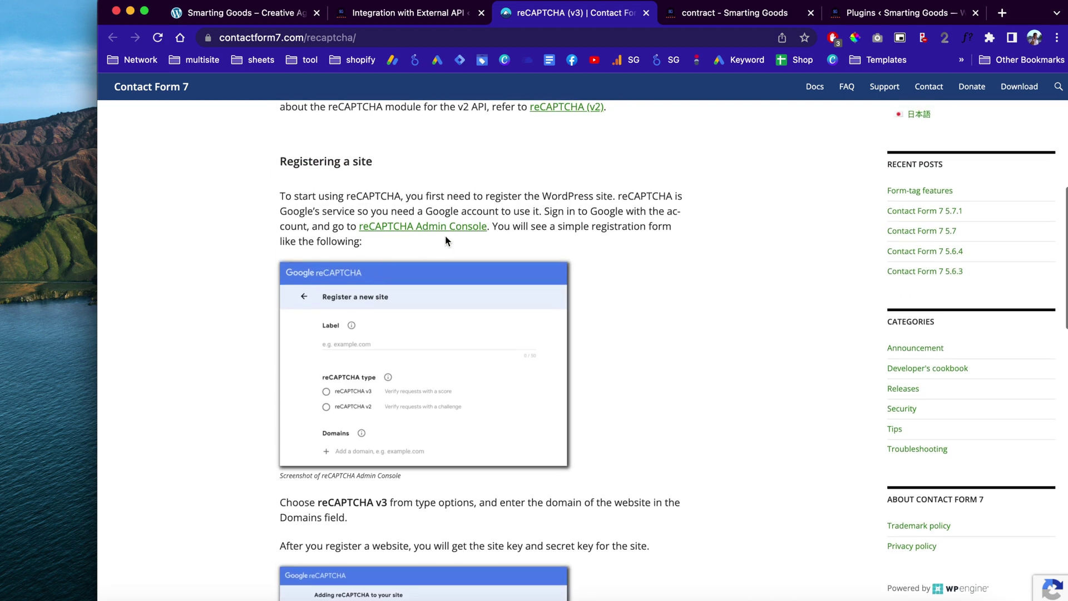
Open the guide's reCAPTCHA Admin Console link in a new browser tab and switch to the site registration form
right_click(389, 231)
left_click(405, 234)
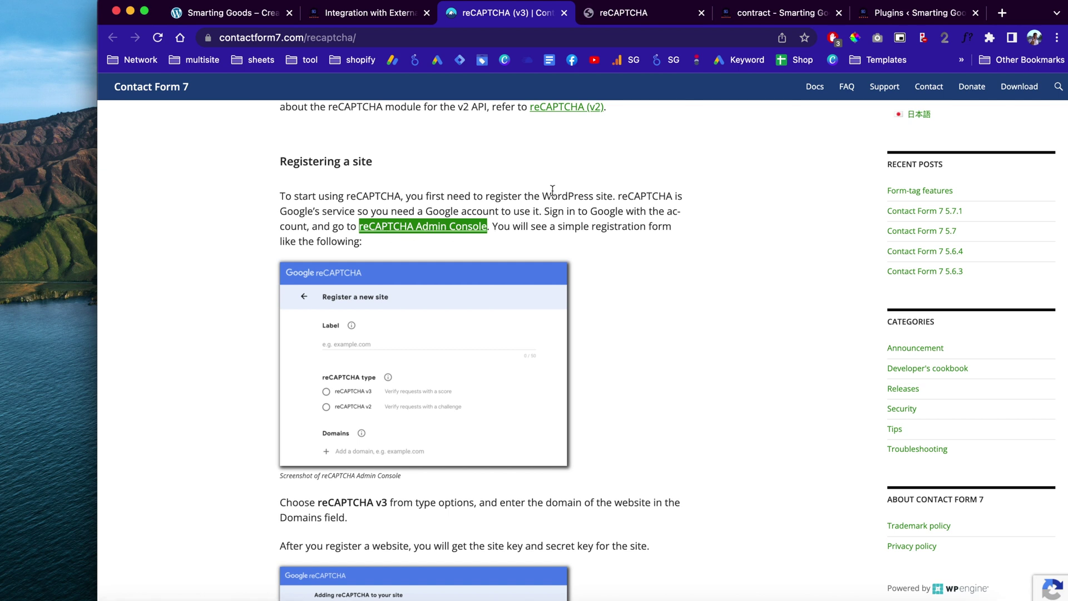
left_click(632, 25)
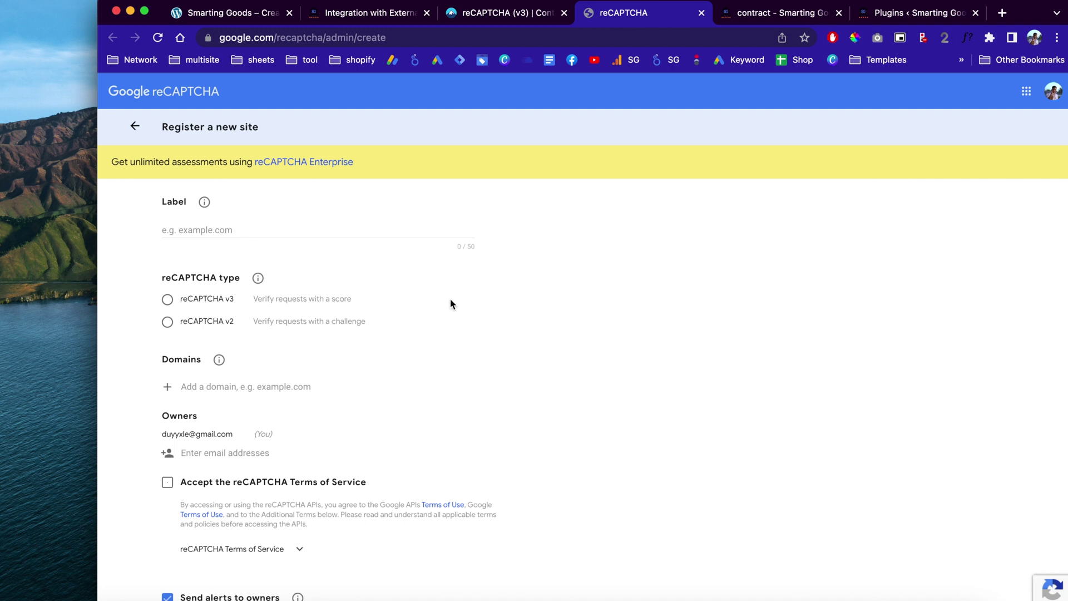
Choose reCAPTCHA v3 as the type in the site registration form and point out the Label and Domains fields
left_click(234, 229)
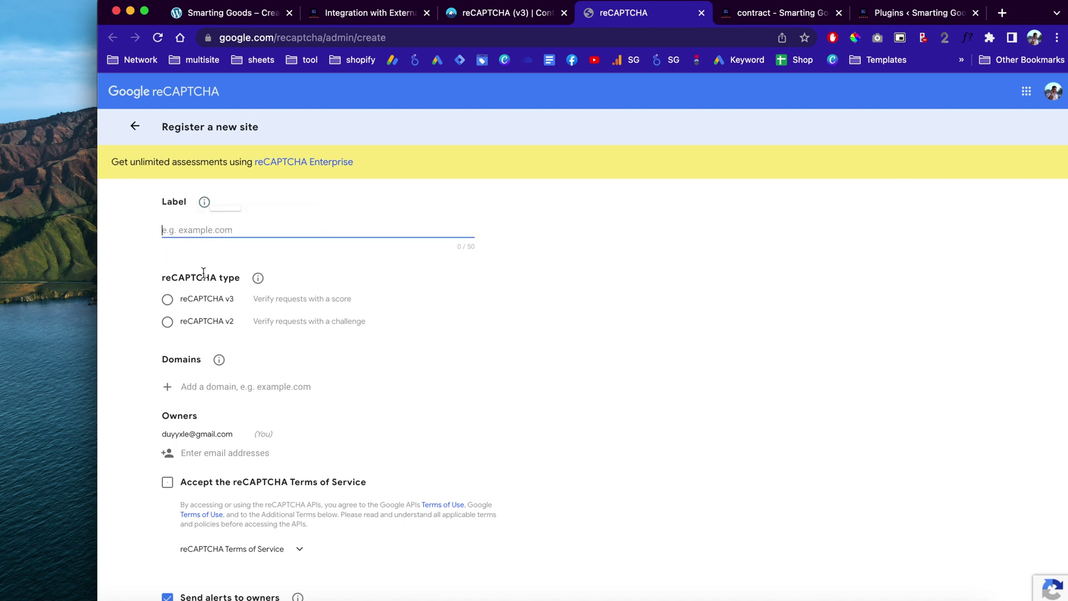
left_click(168, 300)
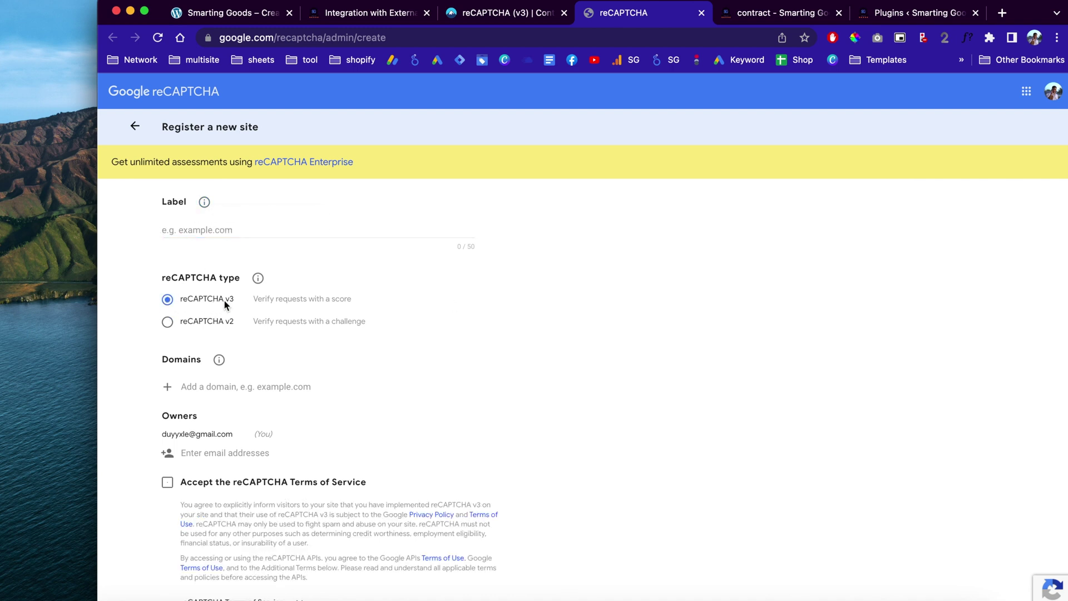
left_click(210, 387)
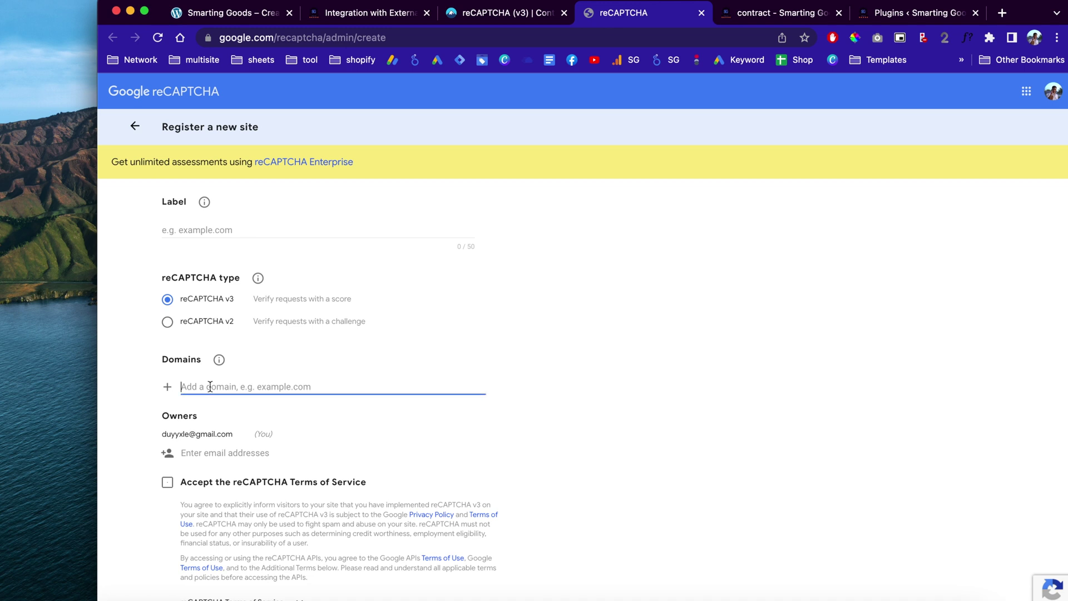
scroll(247, 393, "down", 5)
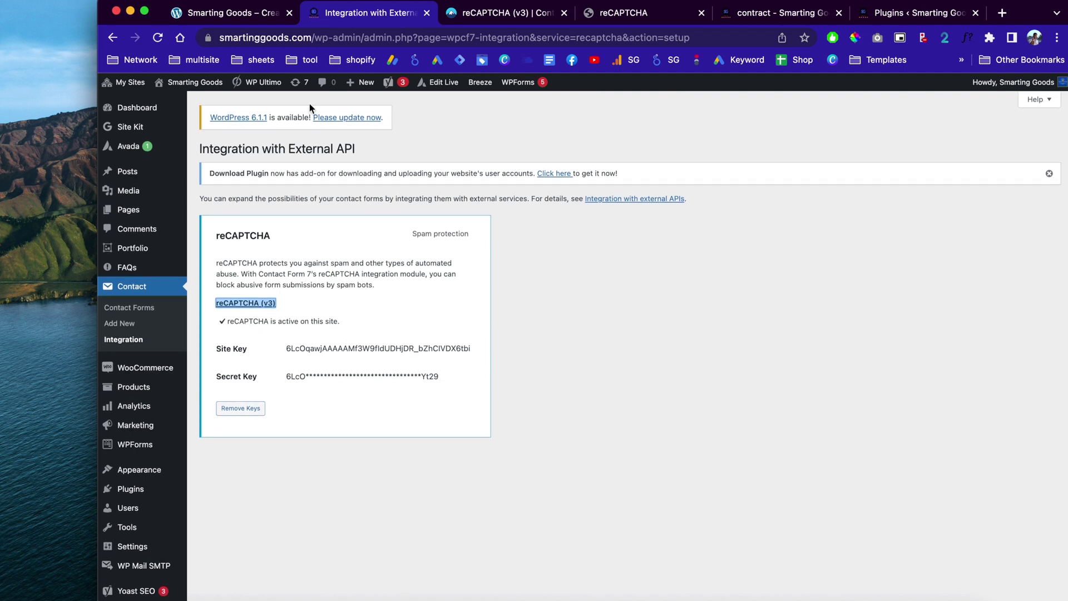
Return to the open contract page and review it from the summary down to the client form's signature area
left_click(237, 14)
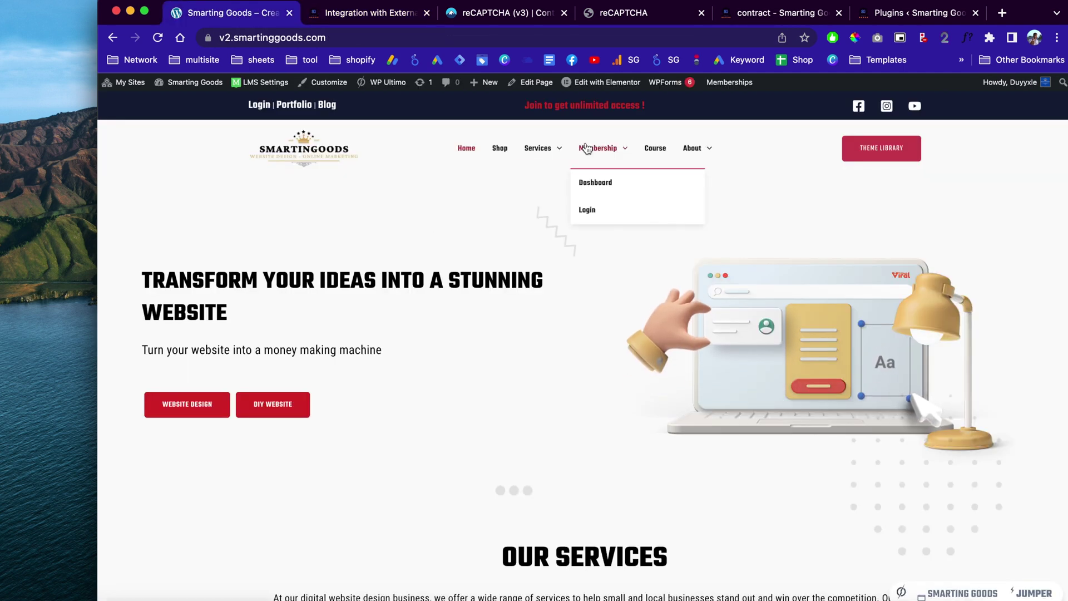
left_click(637, 13)
key("ctrl+Tab")
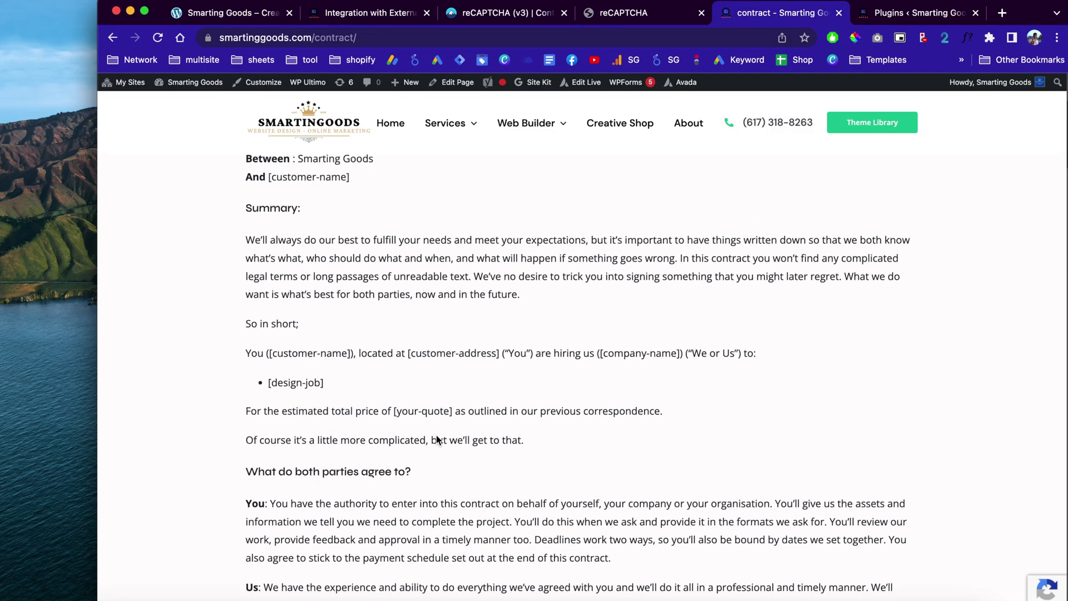
scroll(436, 435, "down", 20)
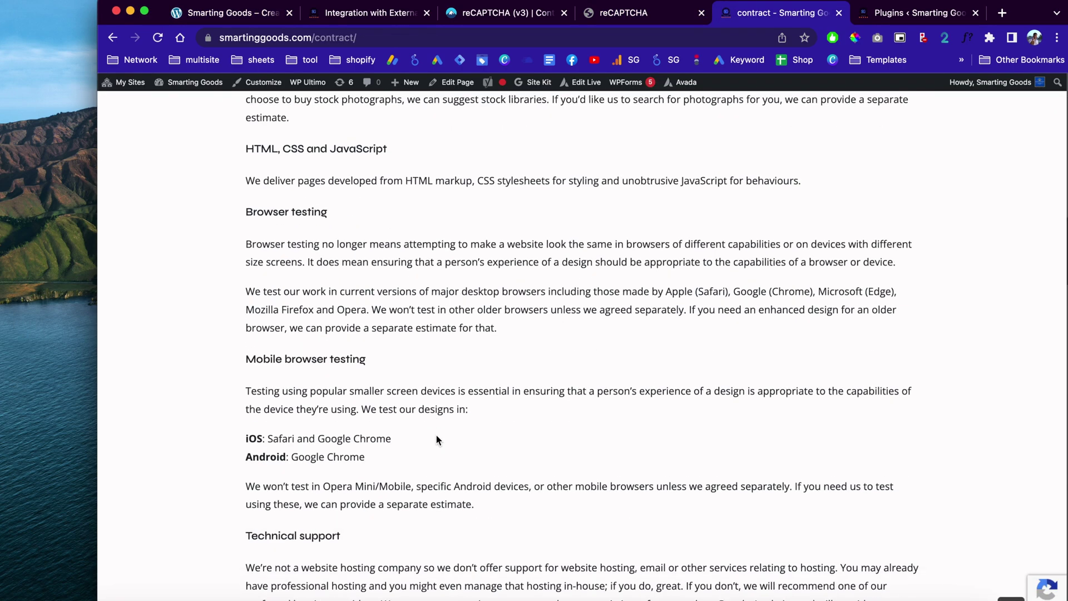
scroll(436, 436, "down", 13)
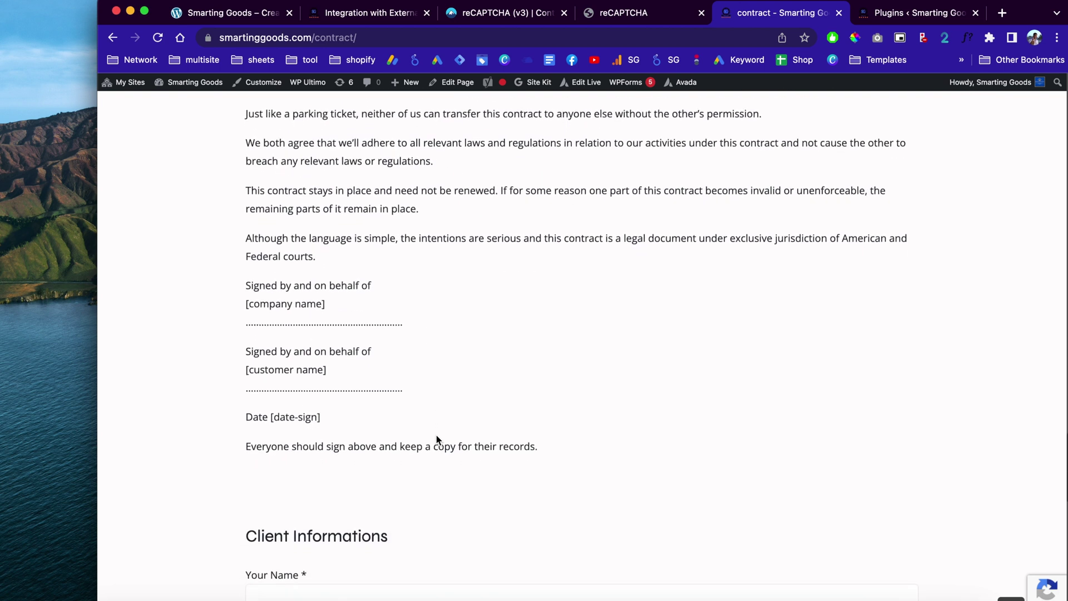
scroll(389, 468, "down", 10)
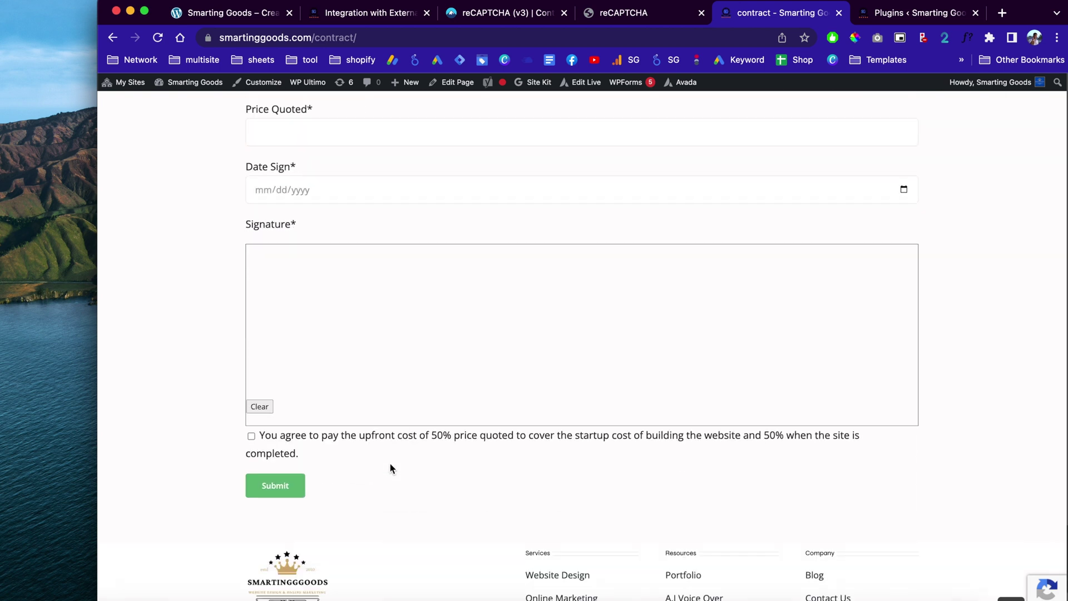
Draw a freehand sample signature in the contract form's Signature field and look back over the contract terms
mouse_move(405, 278)
left_mouse_down()
mouse_move(357, 335)
mouse_move(389, 298)
mouse_move(379, 335)
mouse_move(528, 341)
left_mouse_up()
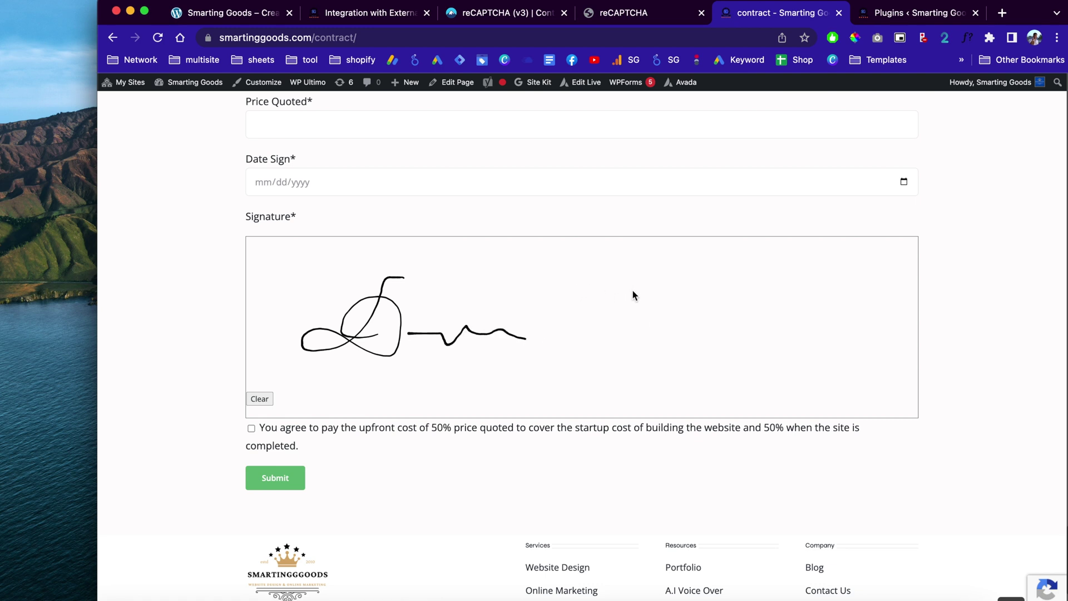
scroll(477, 186, "up", 20)
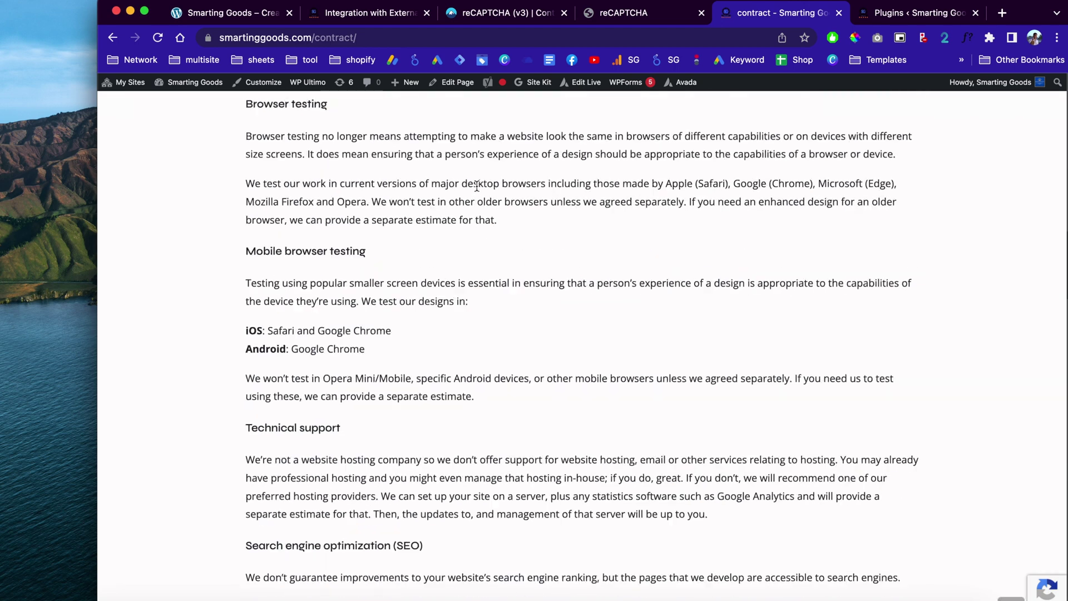
scroll(477, 185, "down", 2)
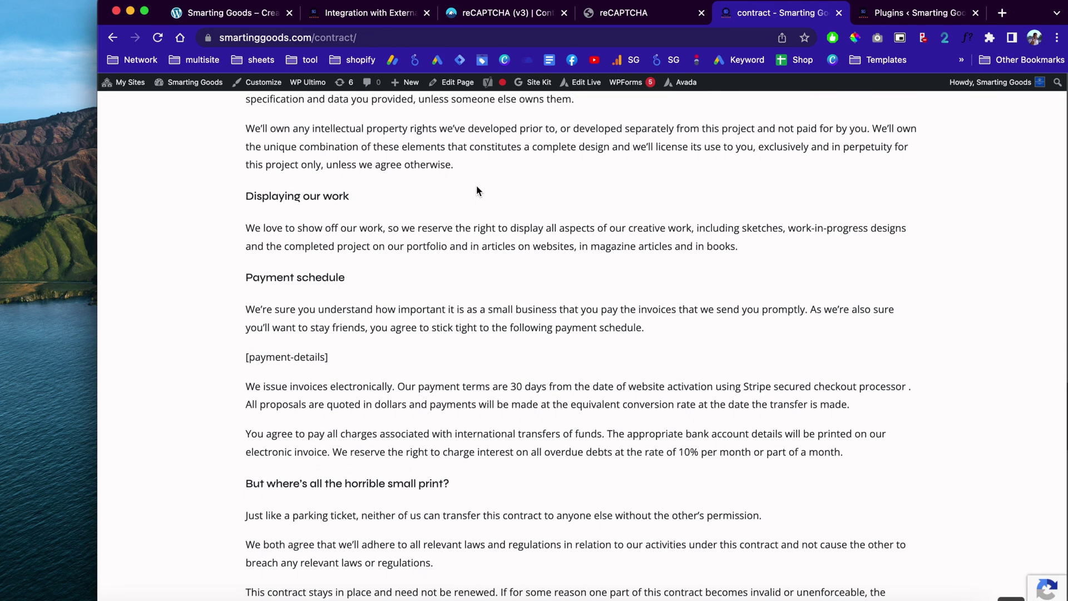